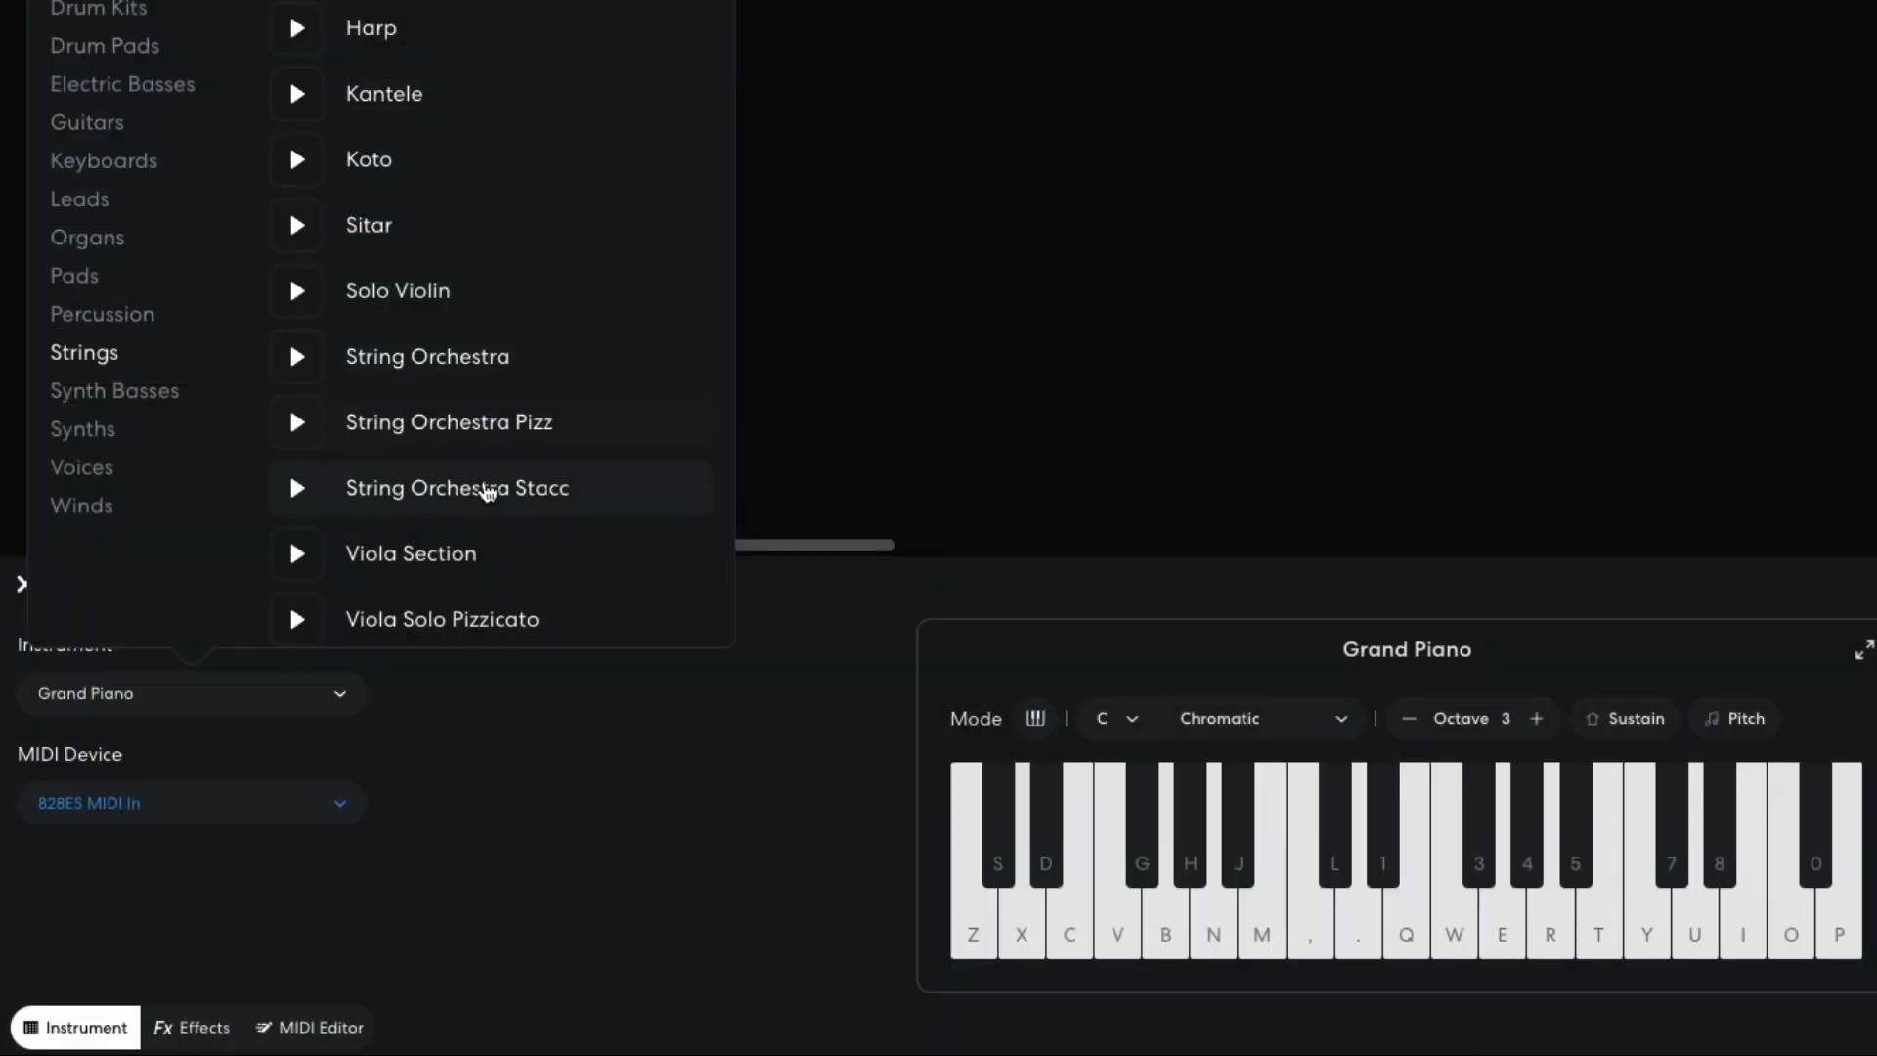
click(487, 491)
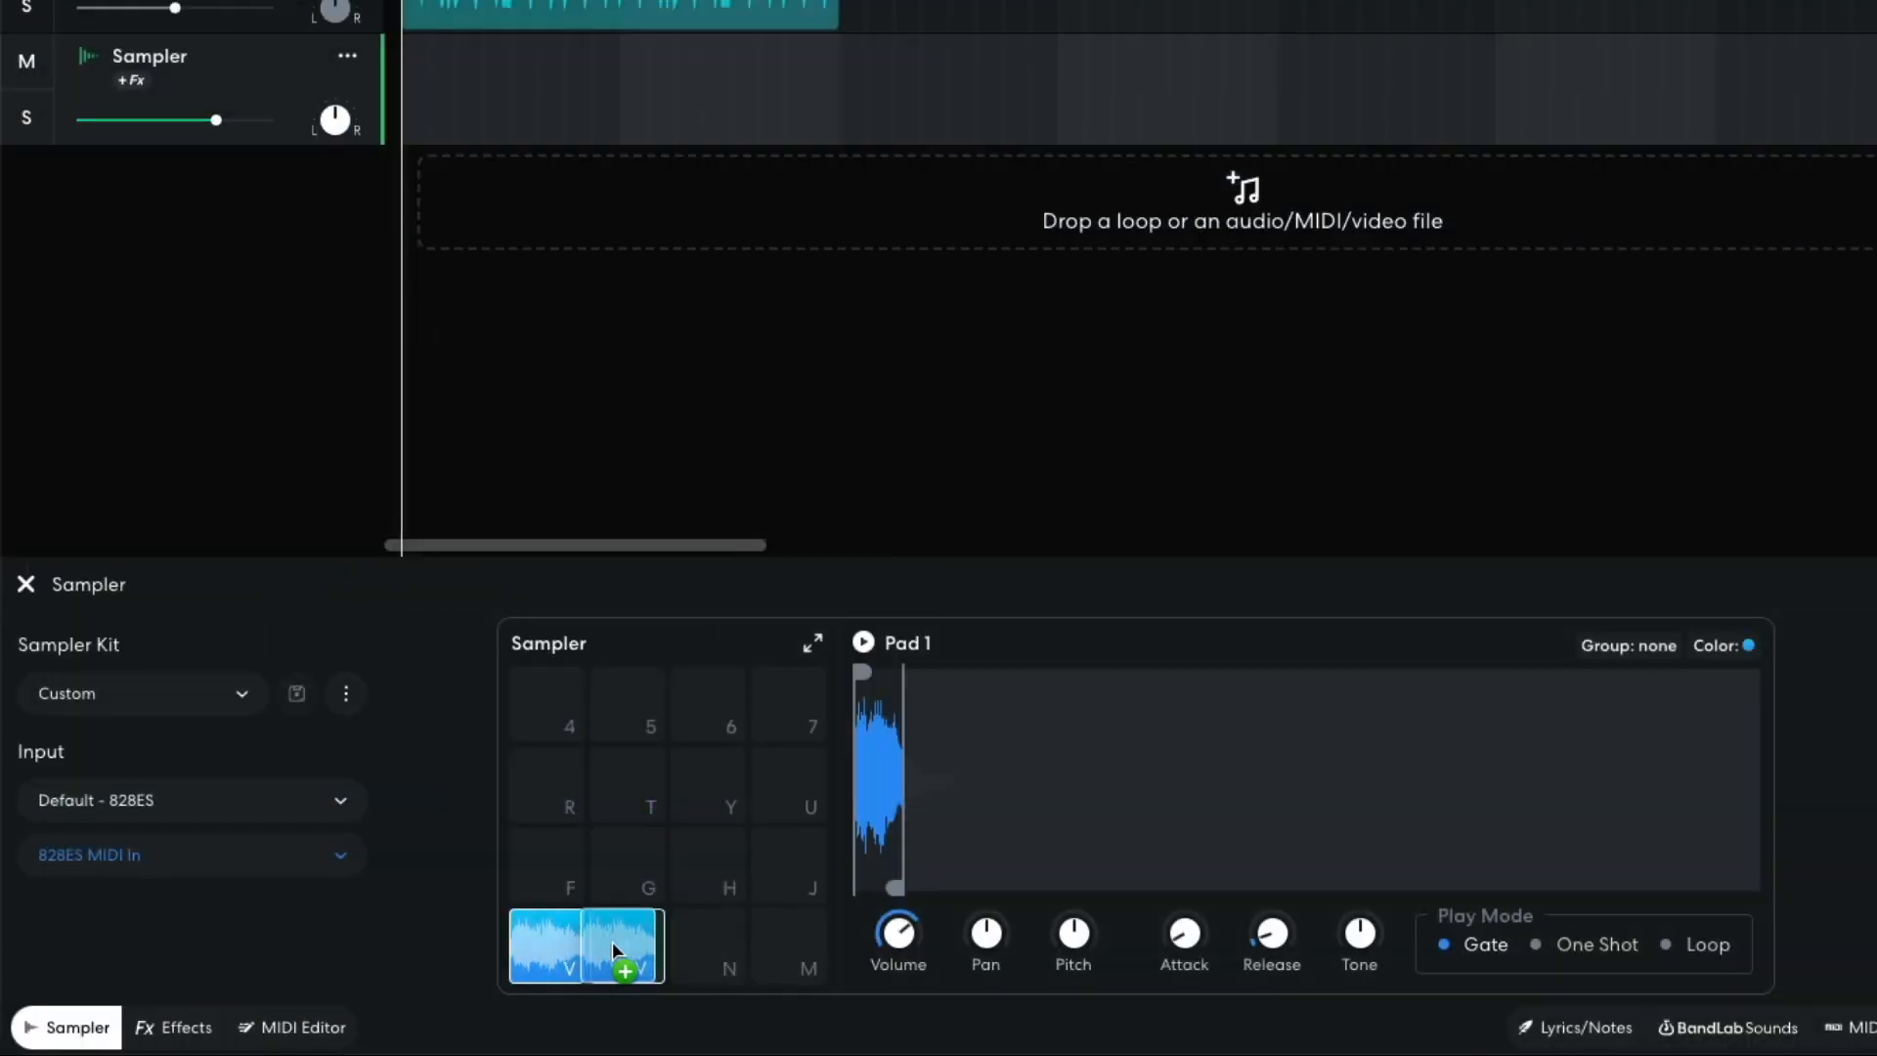
click(620, 941)
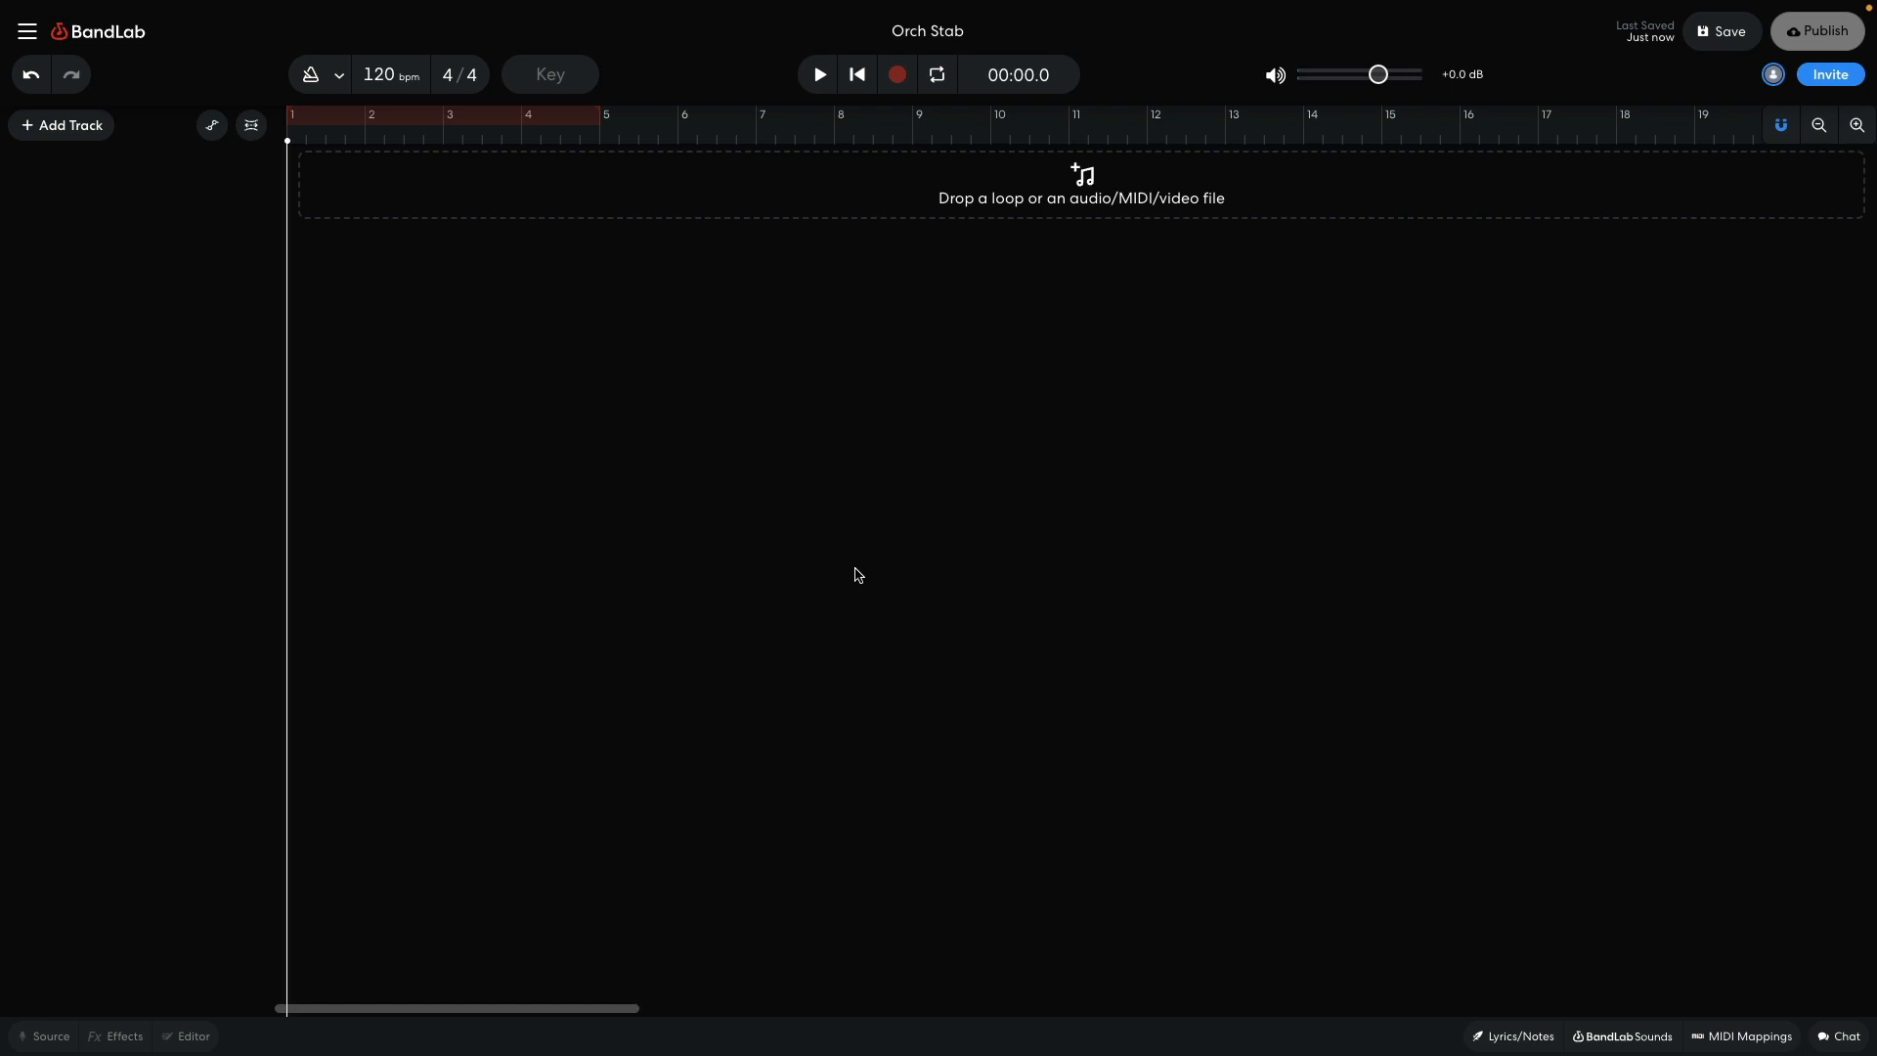
Step: Add a virtual instrument track and set its instrument to String Orchestra Stacc from the Strings category
click(65, 126)
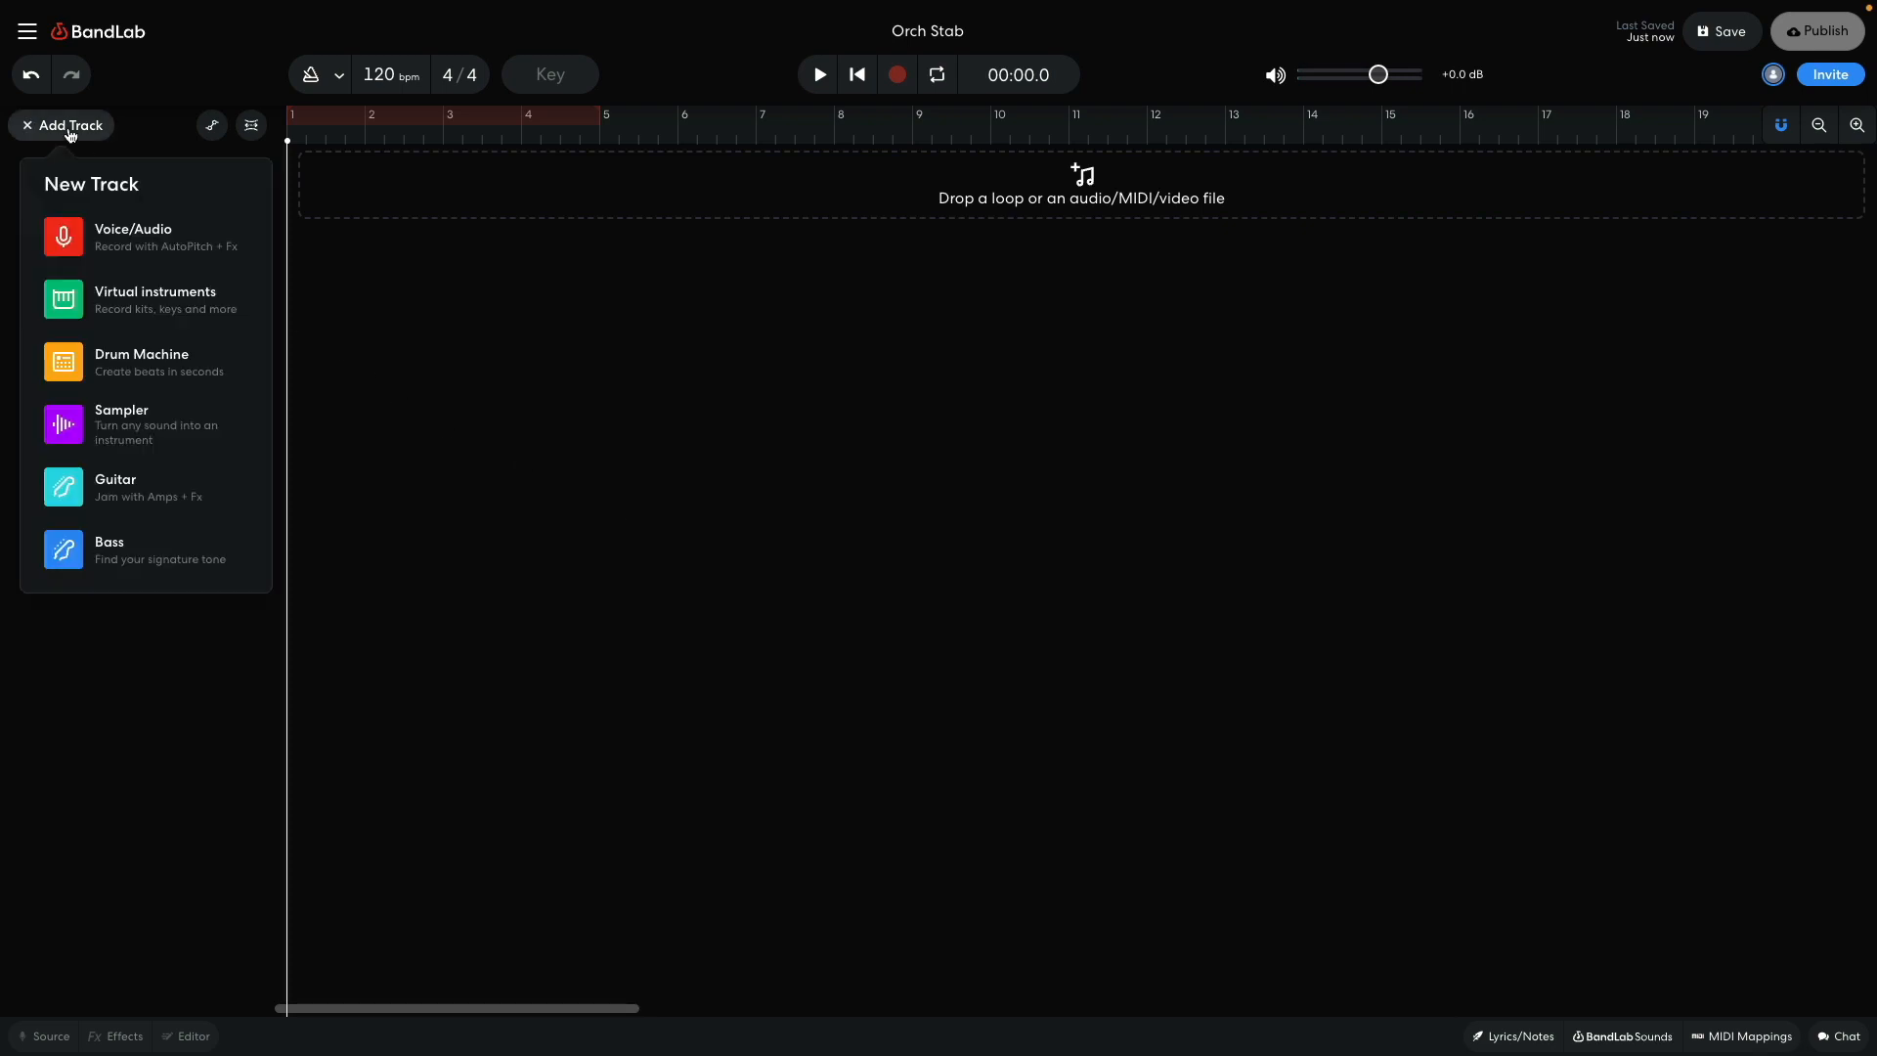
click(121, 300)
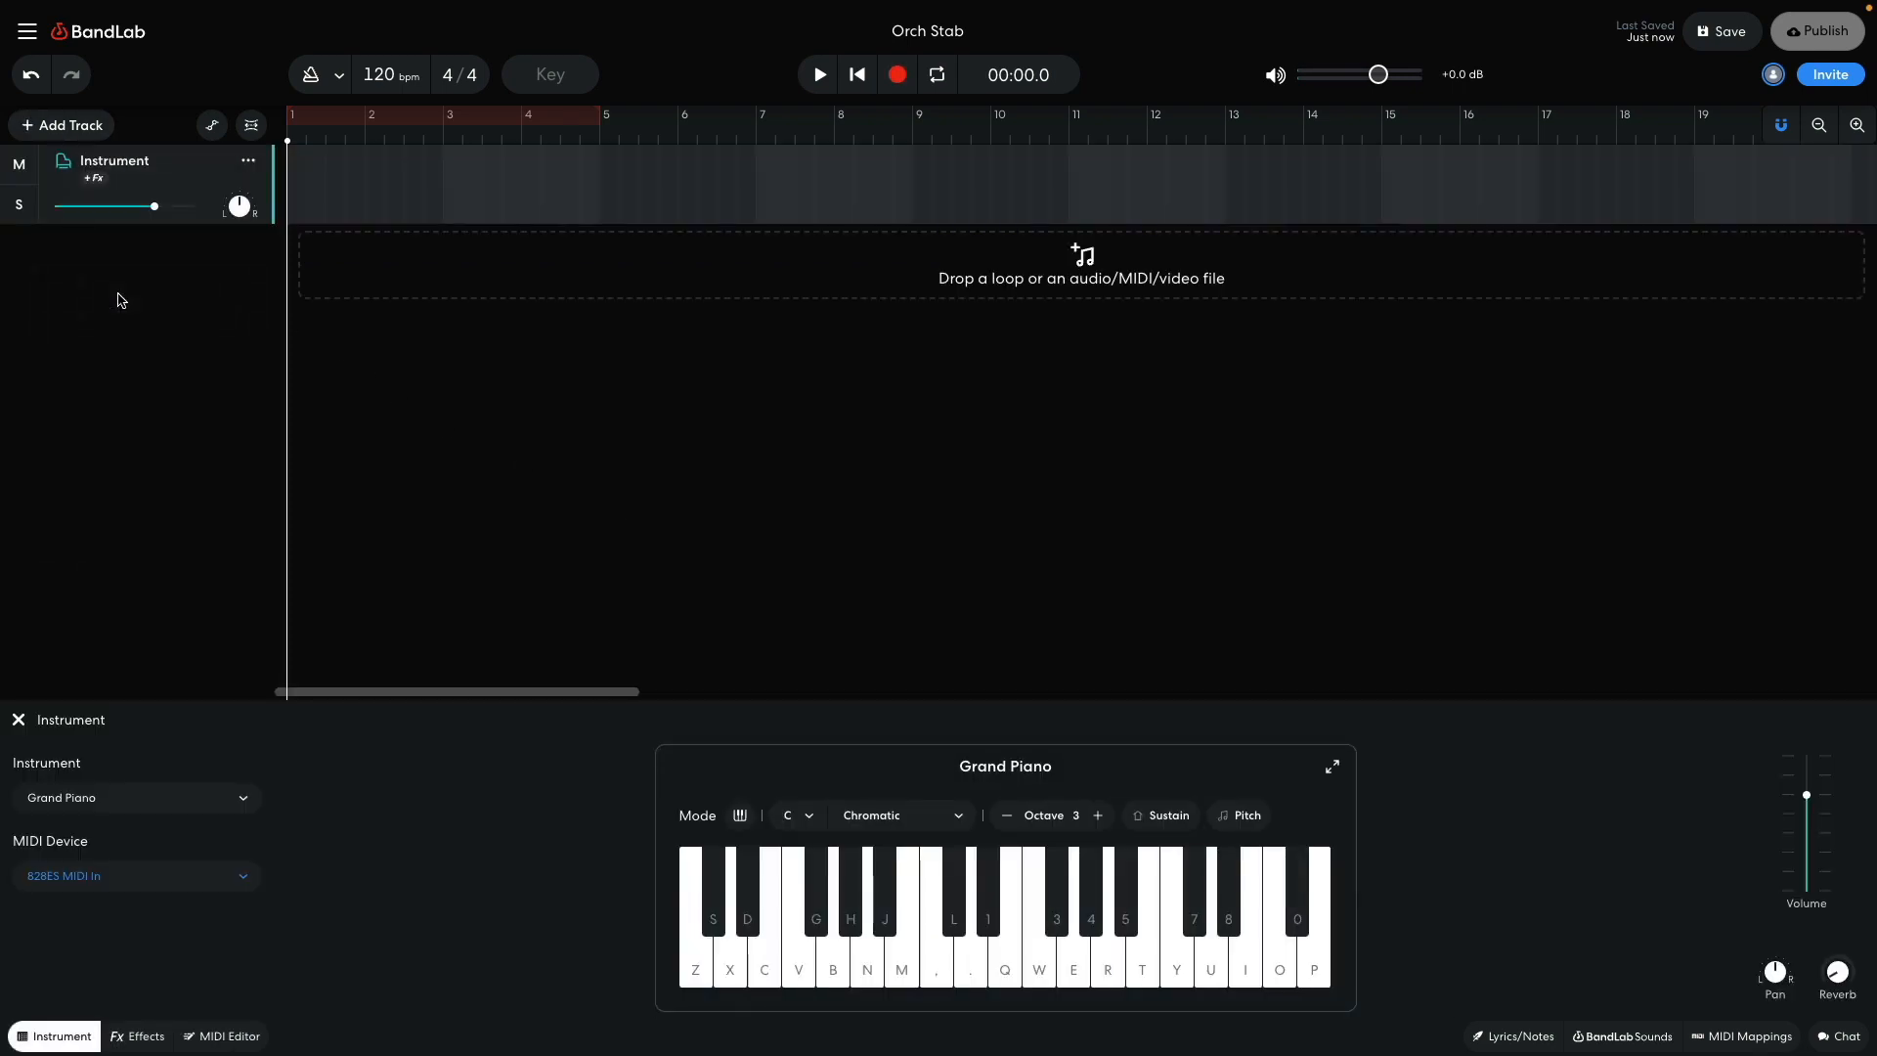
click(118, 798)
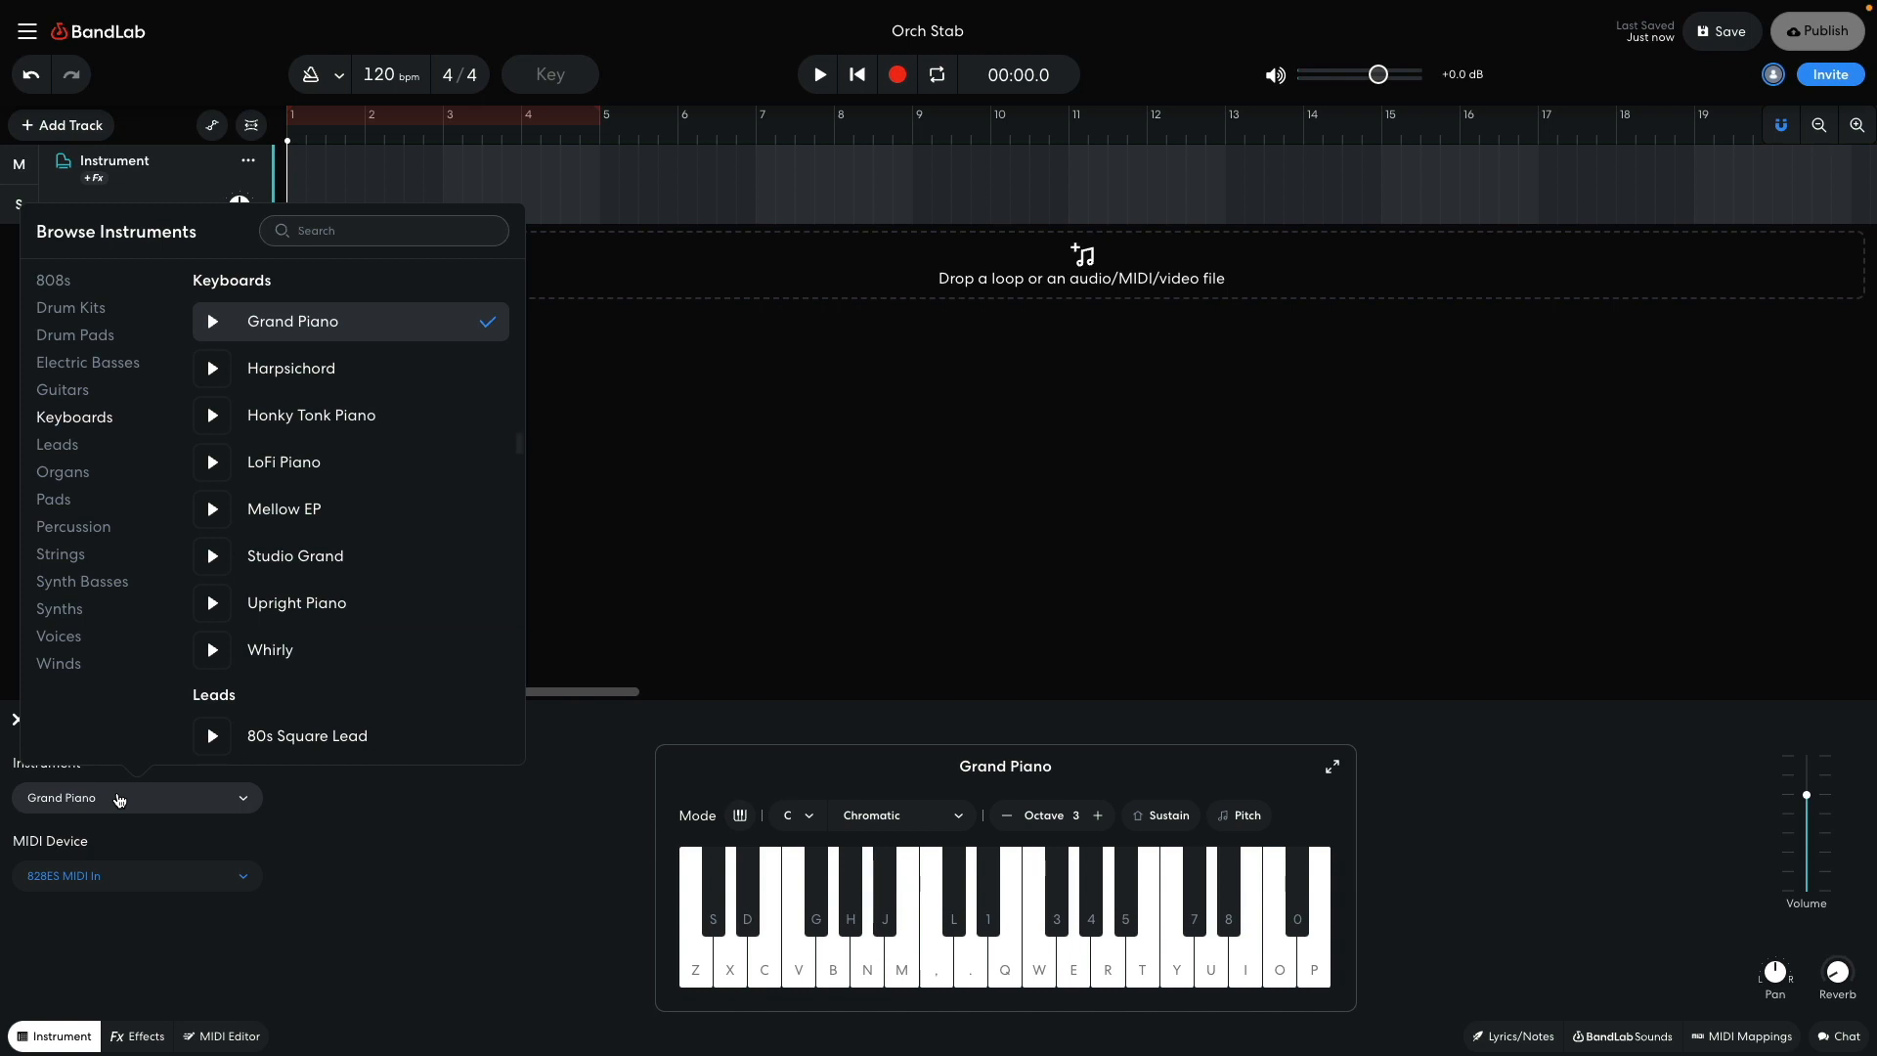
click(71, 562)
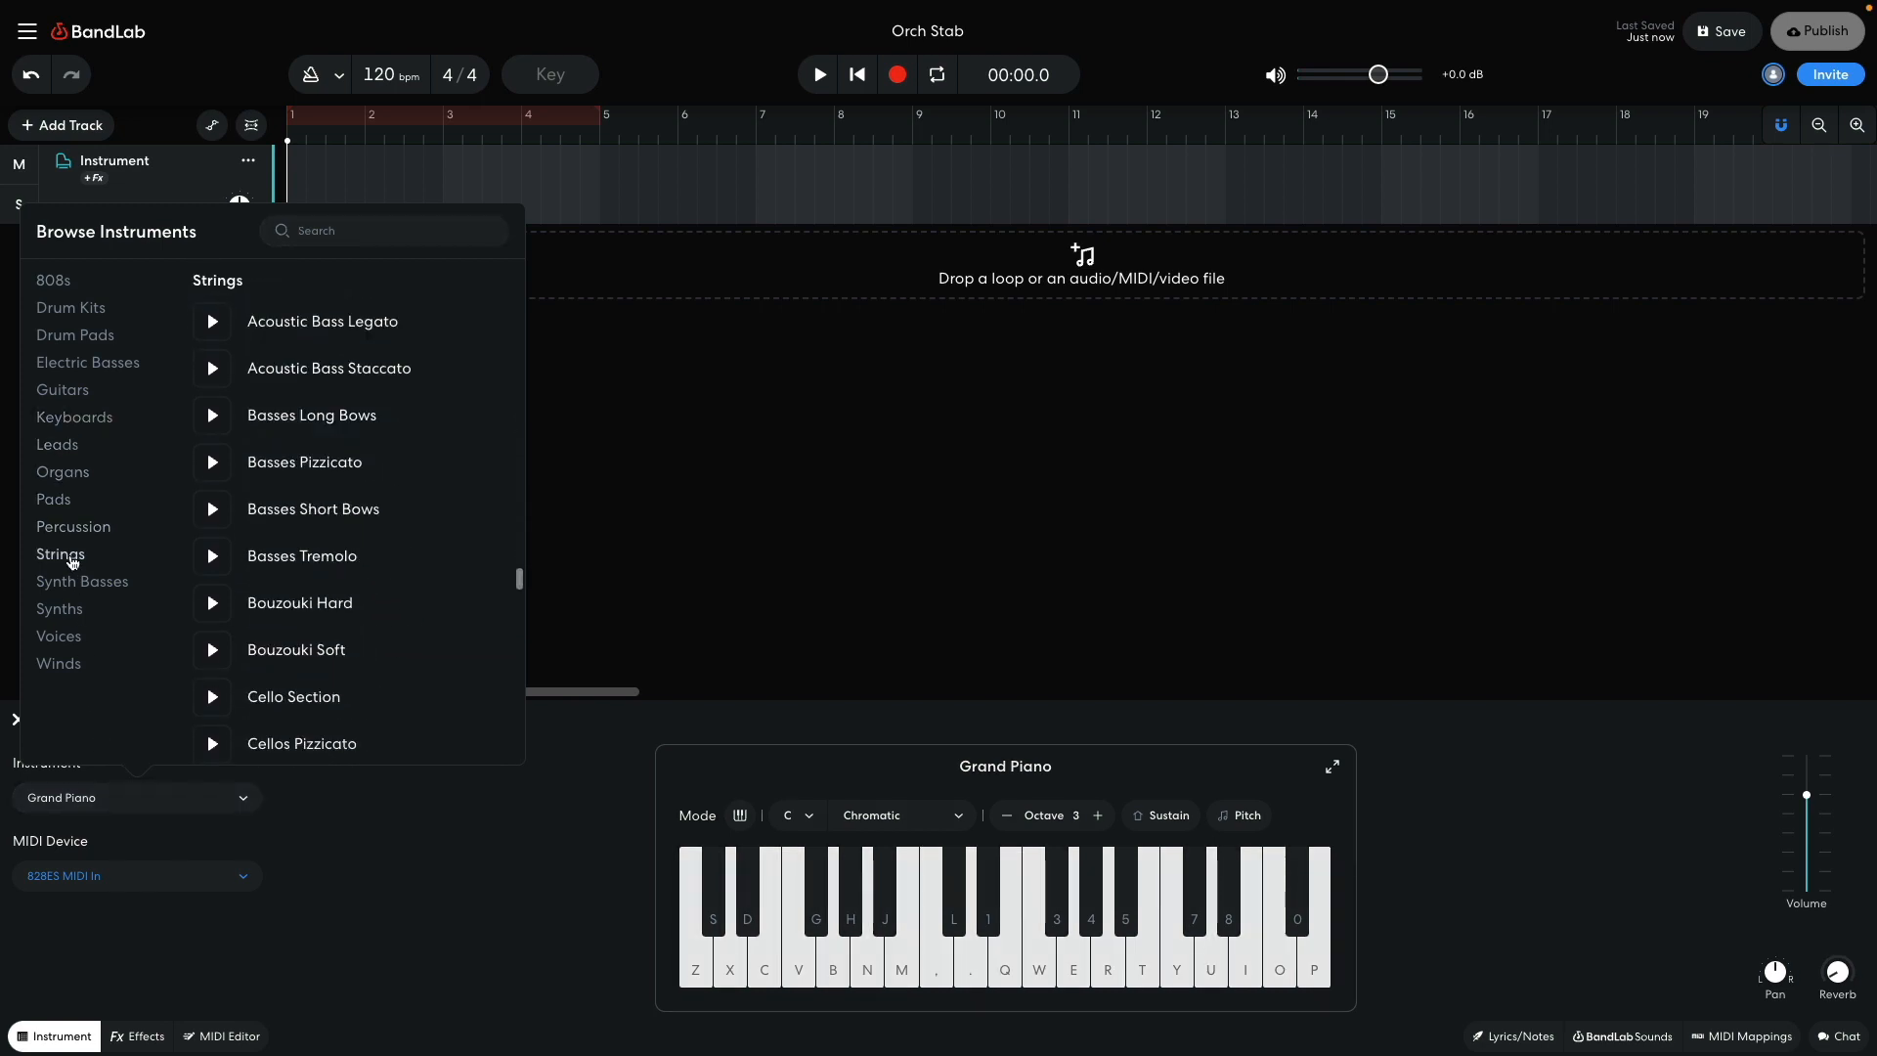
scroll(378, 562, down, 5)
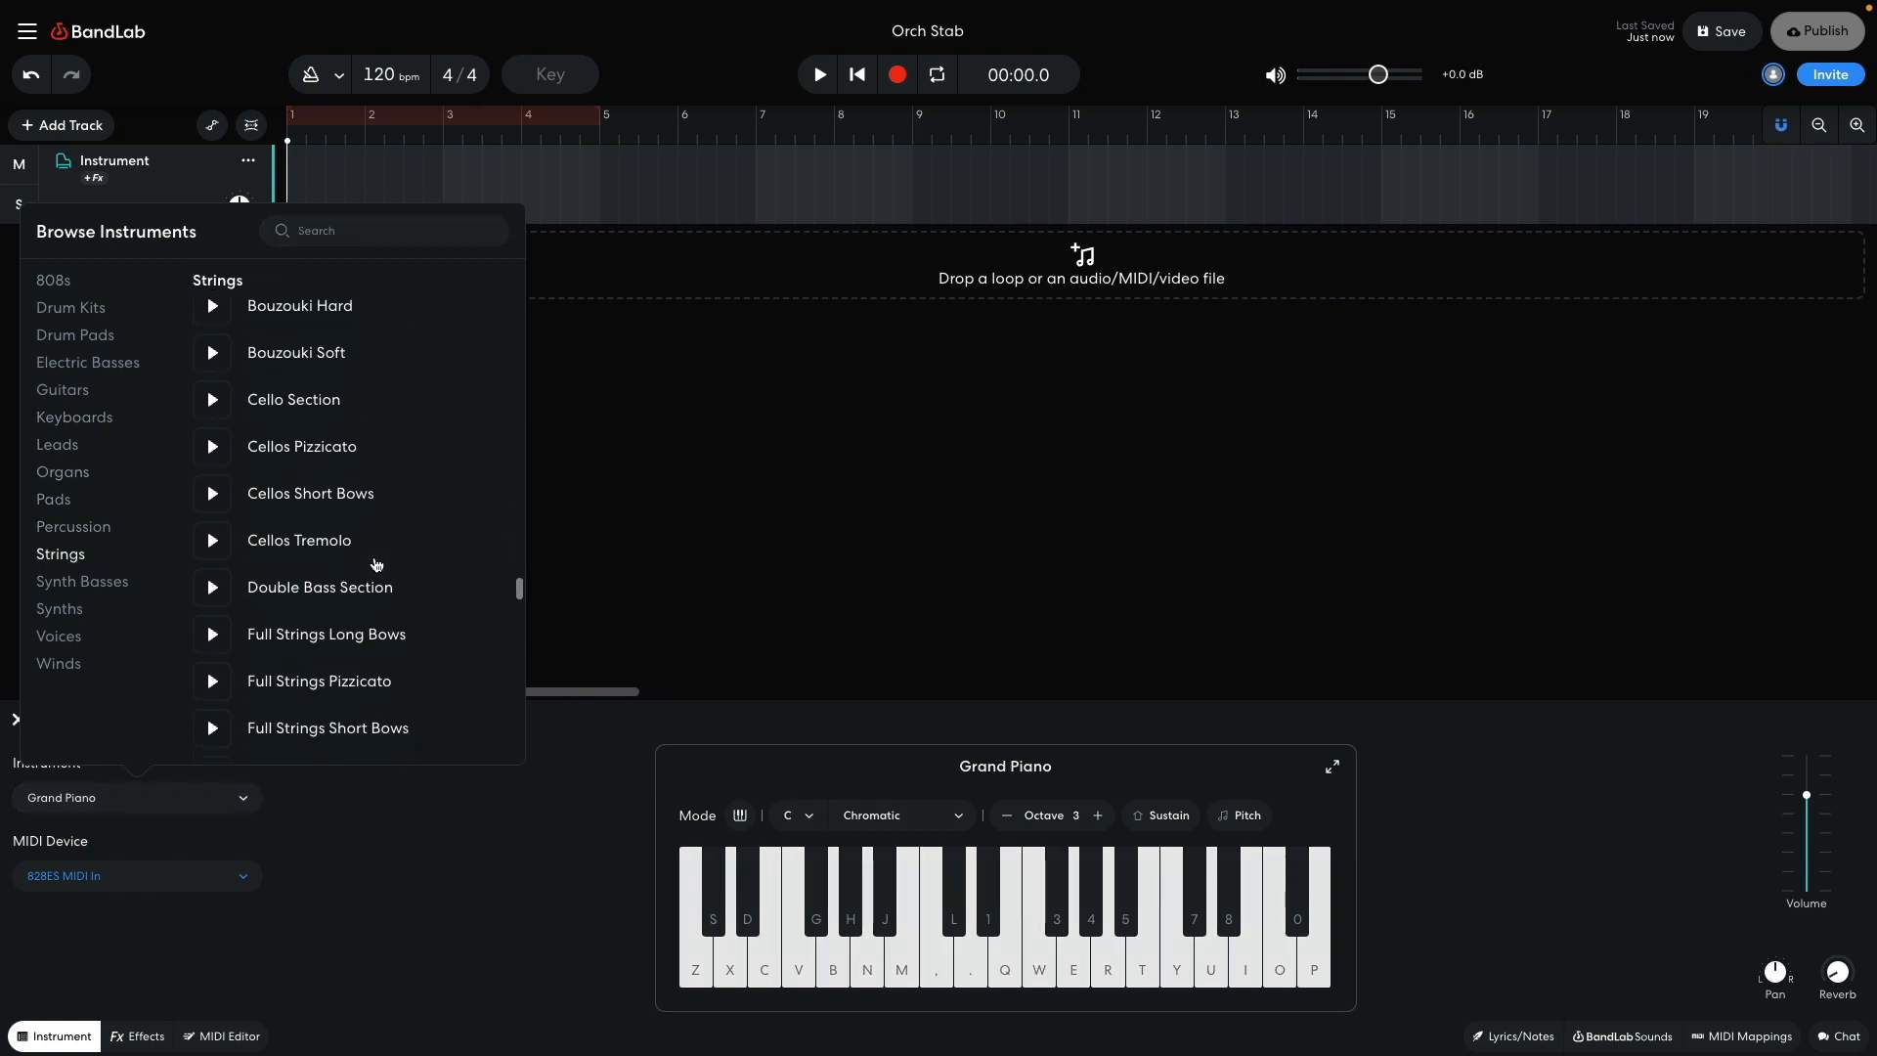
scroll(377, 565, down, 4)
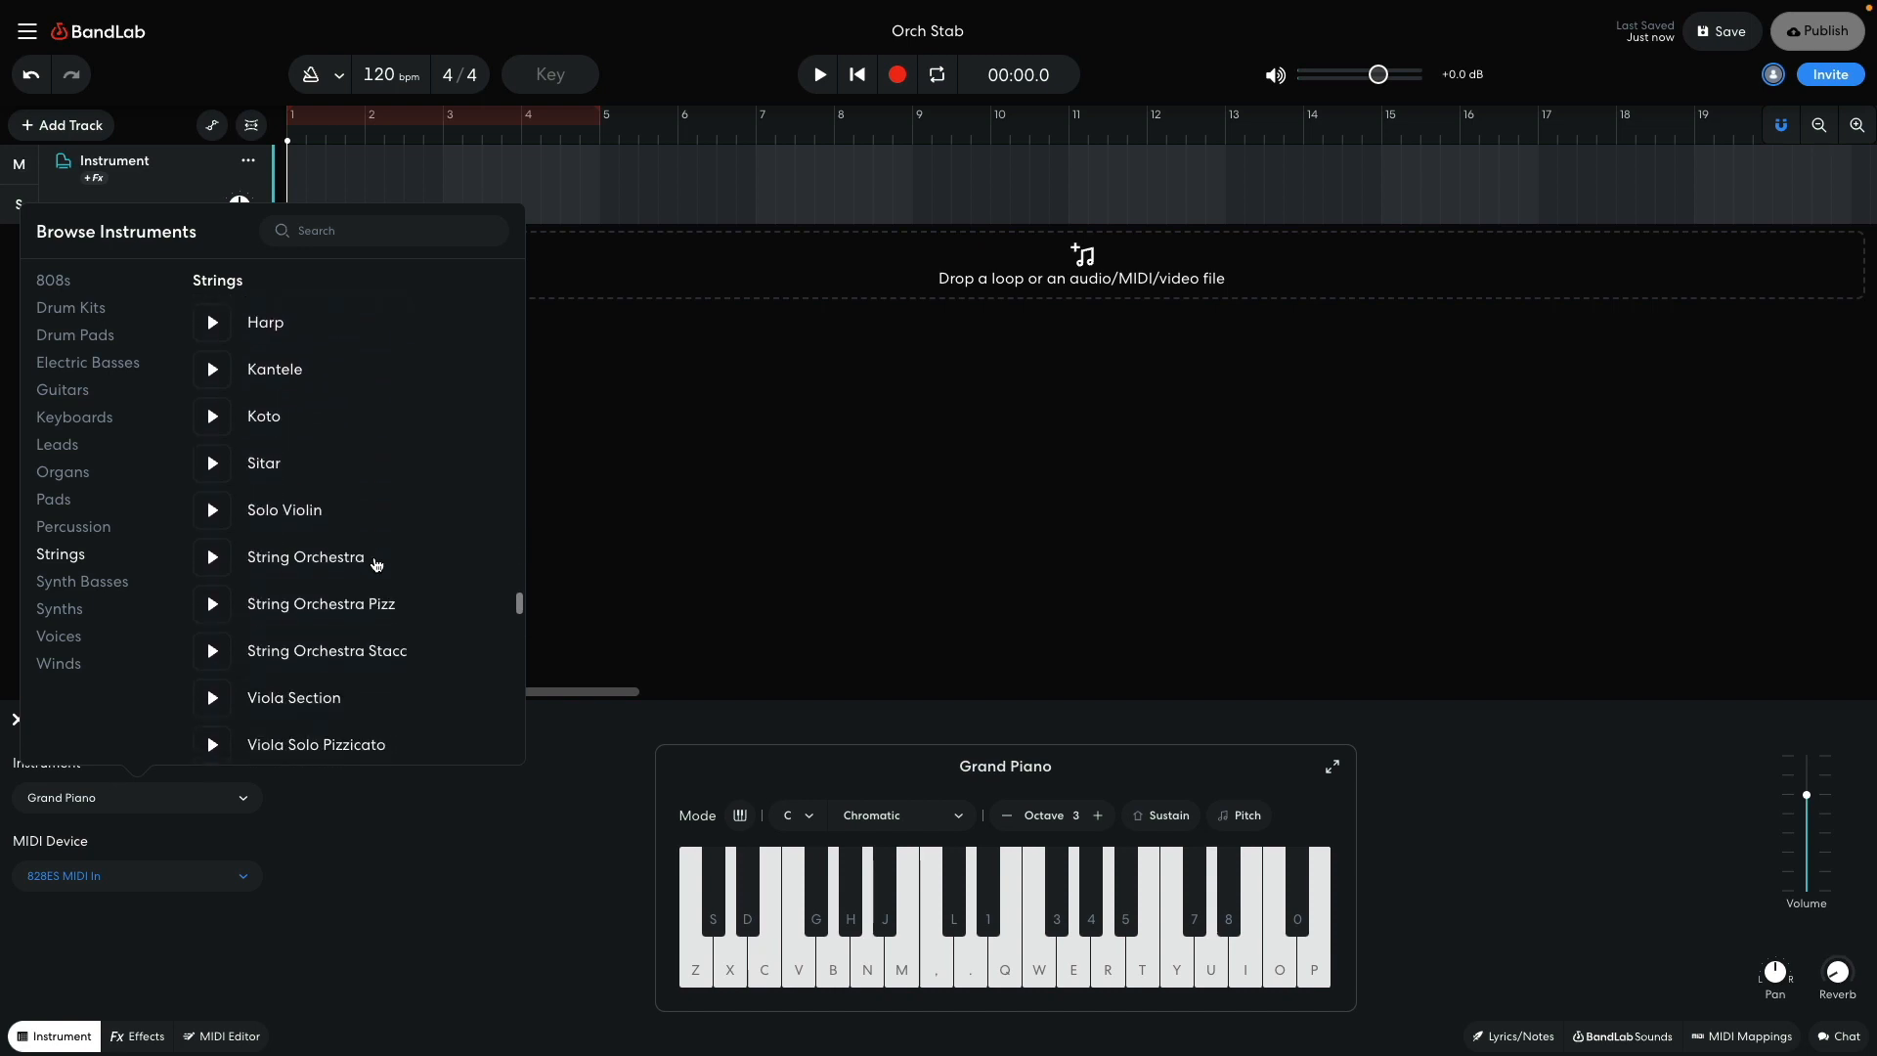
click(349, 653)
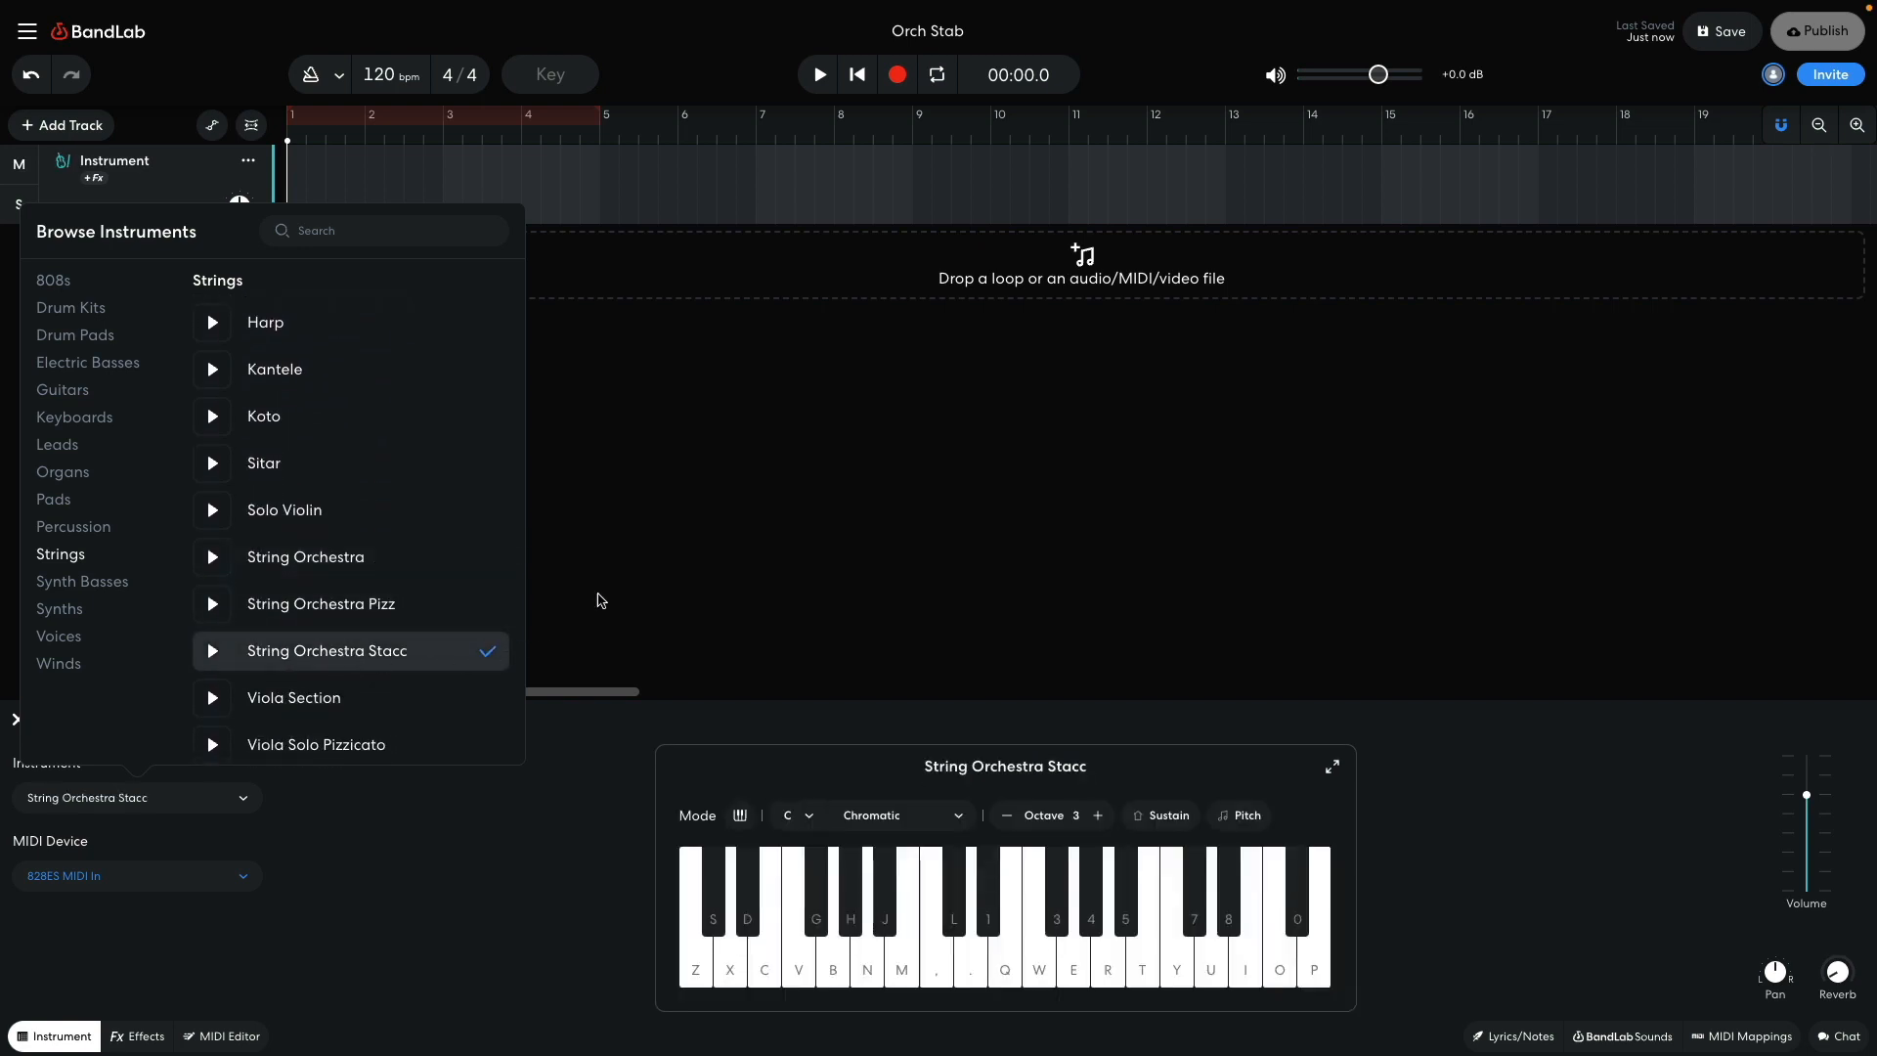
click(620, 563)
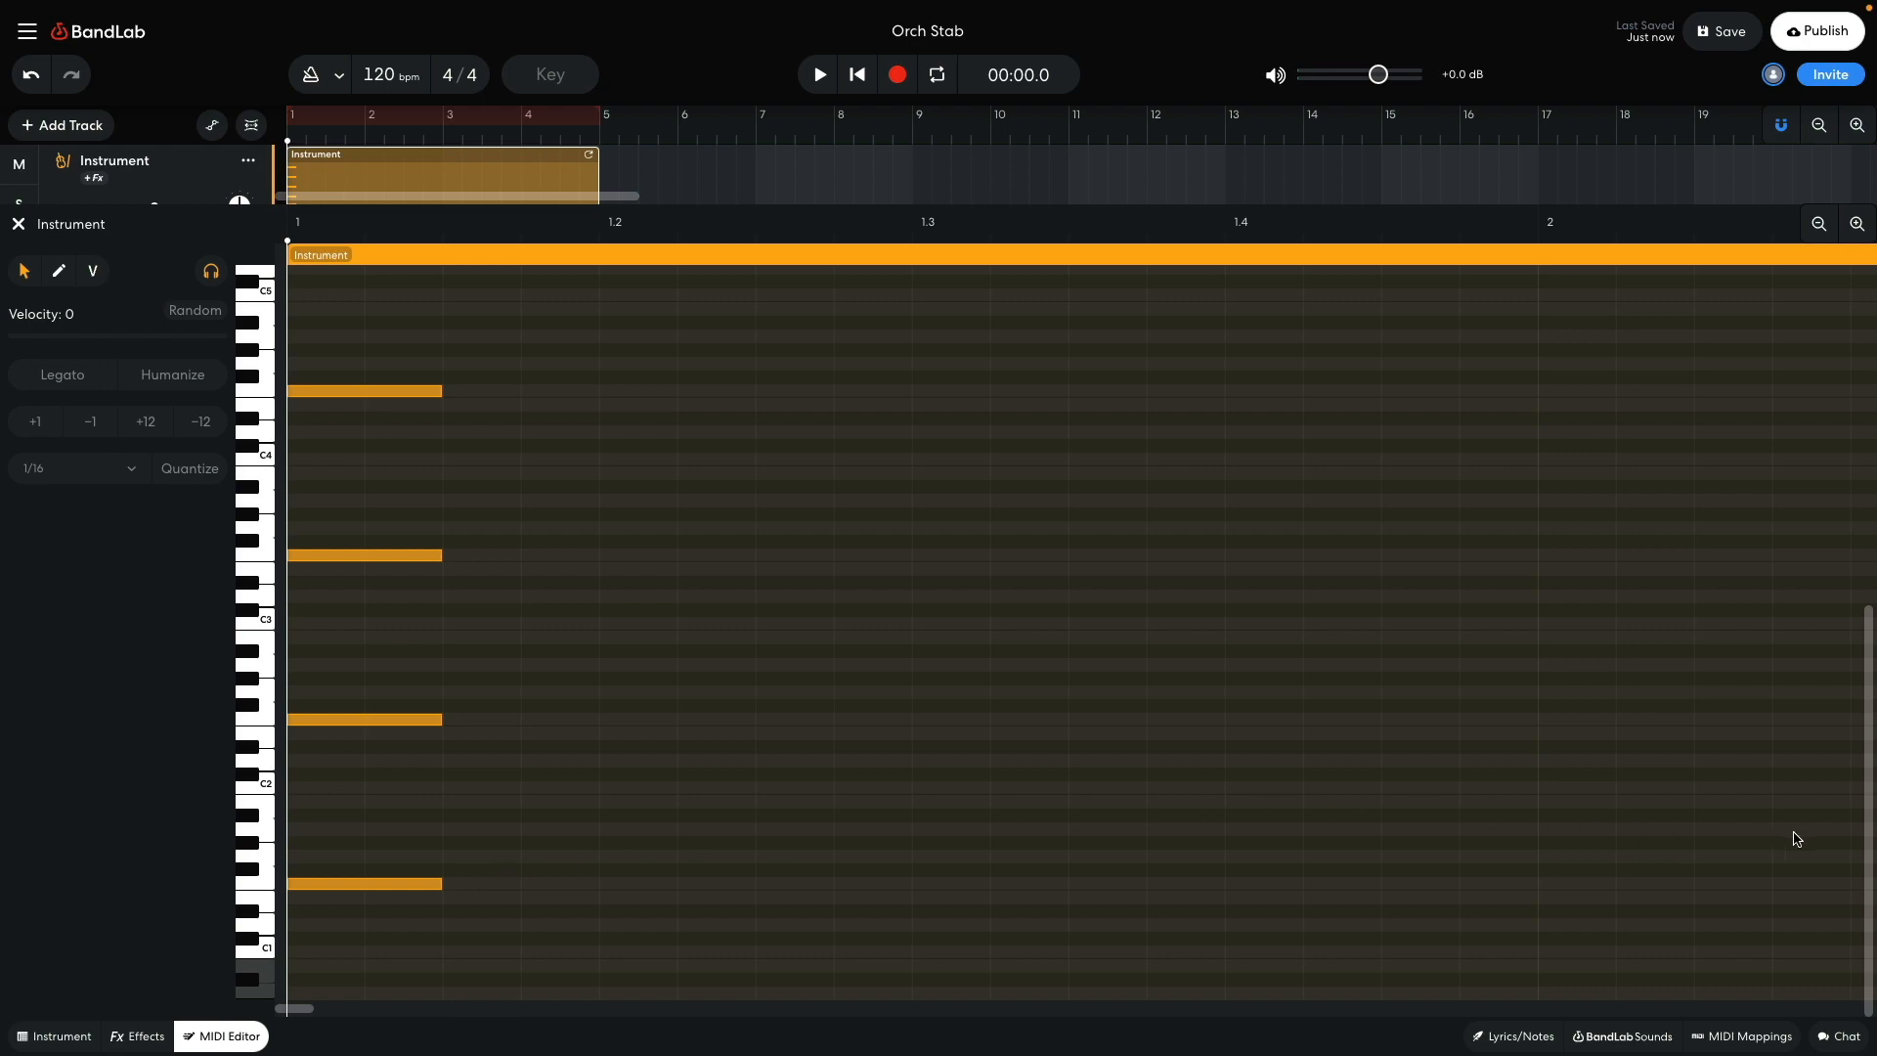
Step: Listen to the stacked string notes and lower the string track's volume to about the middle of its range
drag(1865, 841, 1859, 620)
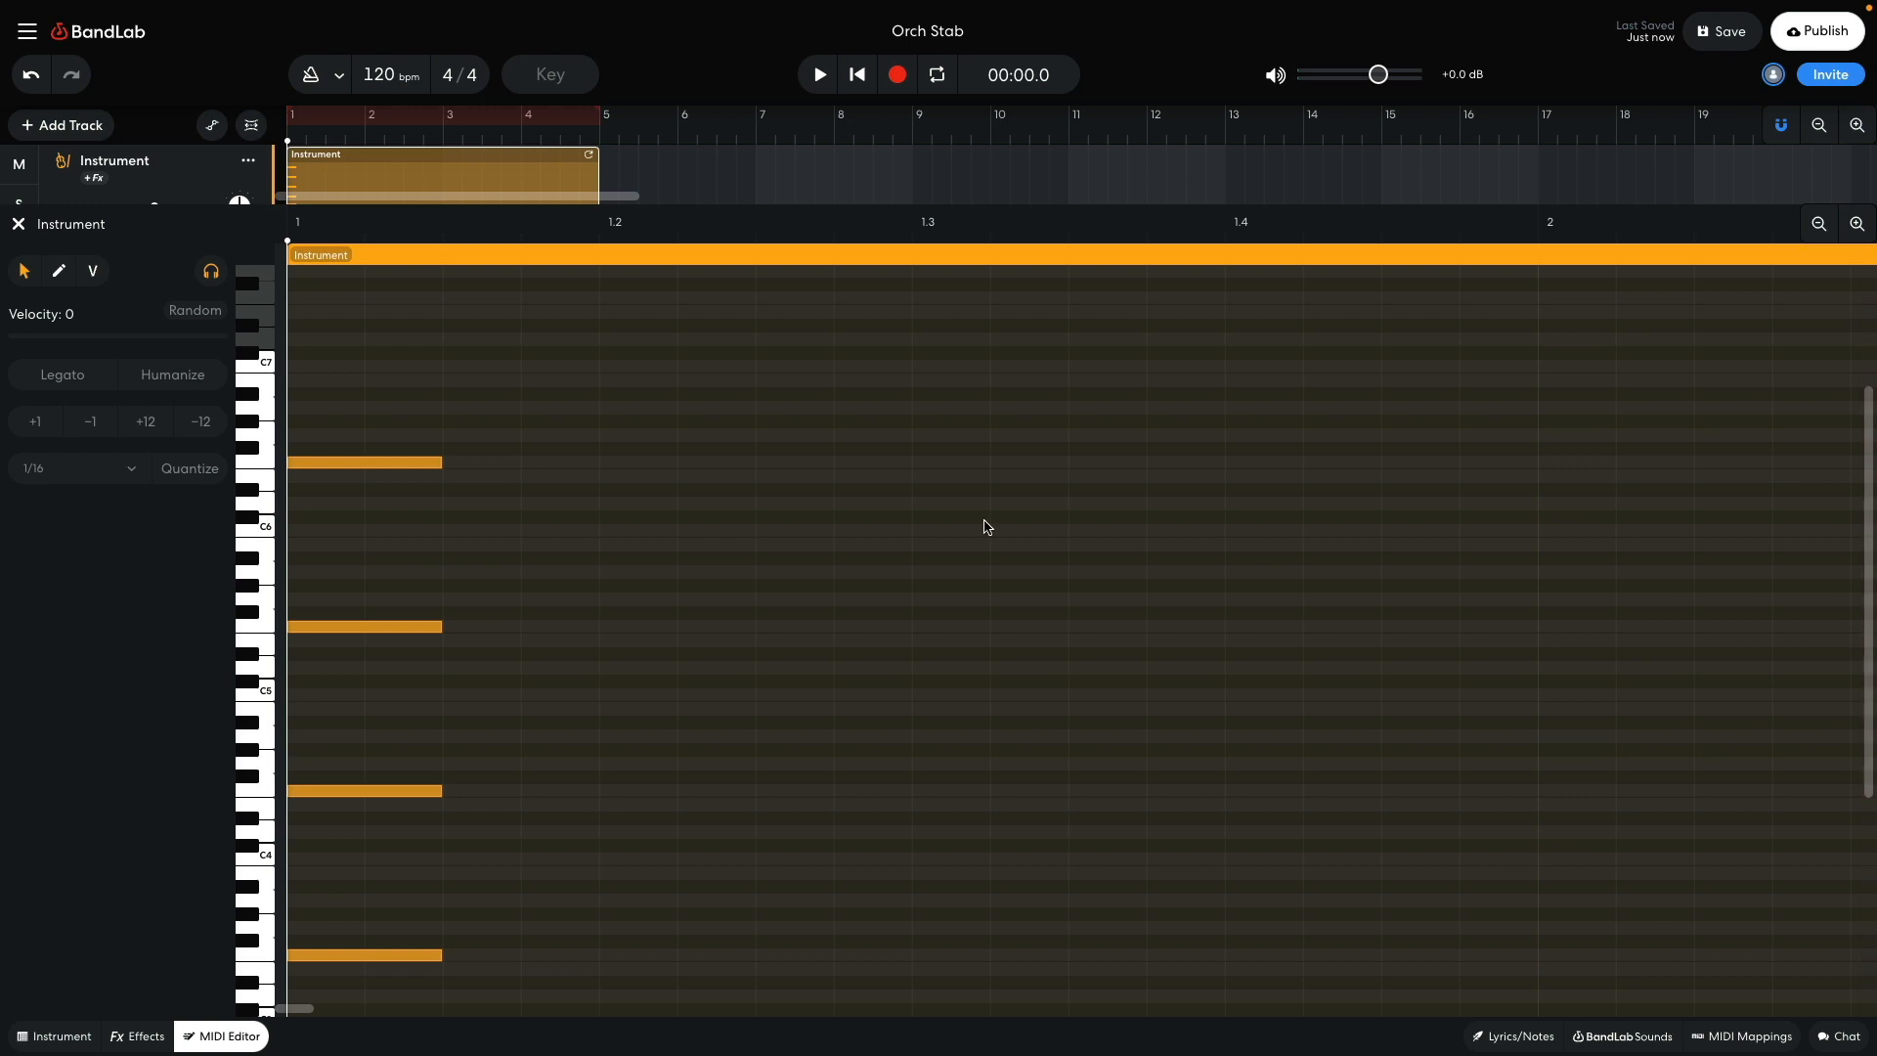
key(space)
key(space)
click(220, 1035)
drag(215, 289, 174, 293)
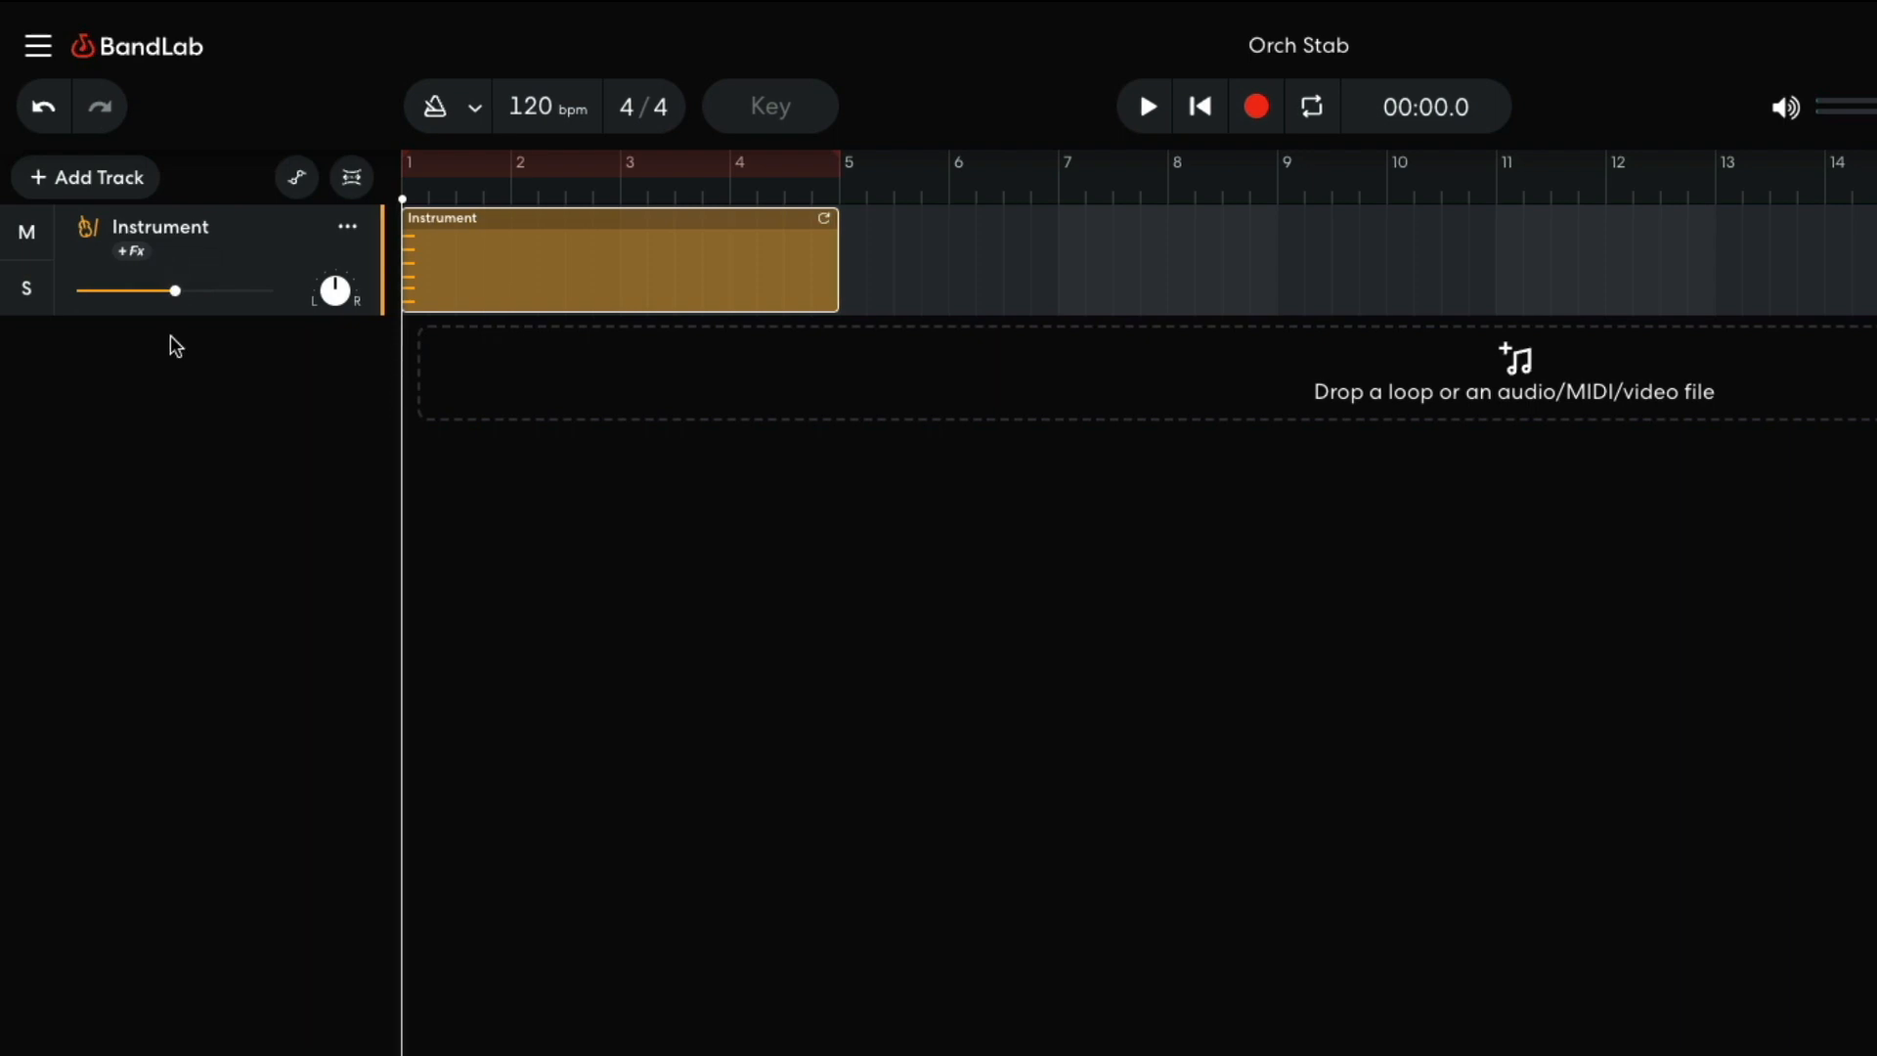
Step: Add a second virtual instrument track and set its instrument to Full Brass from the Winds category
click(68, 126)
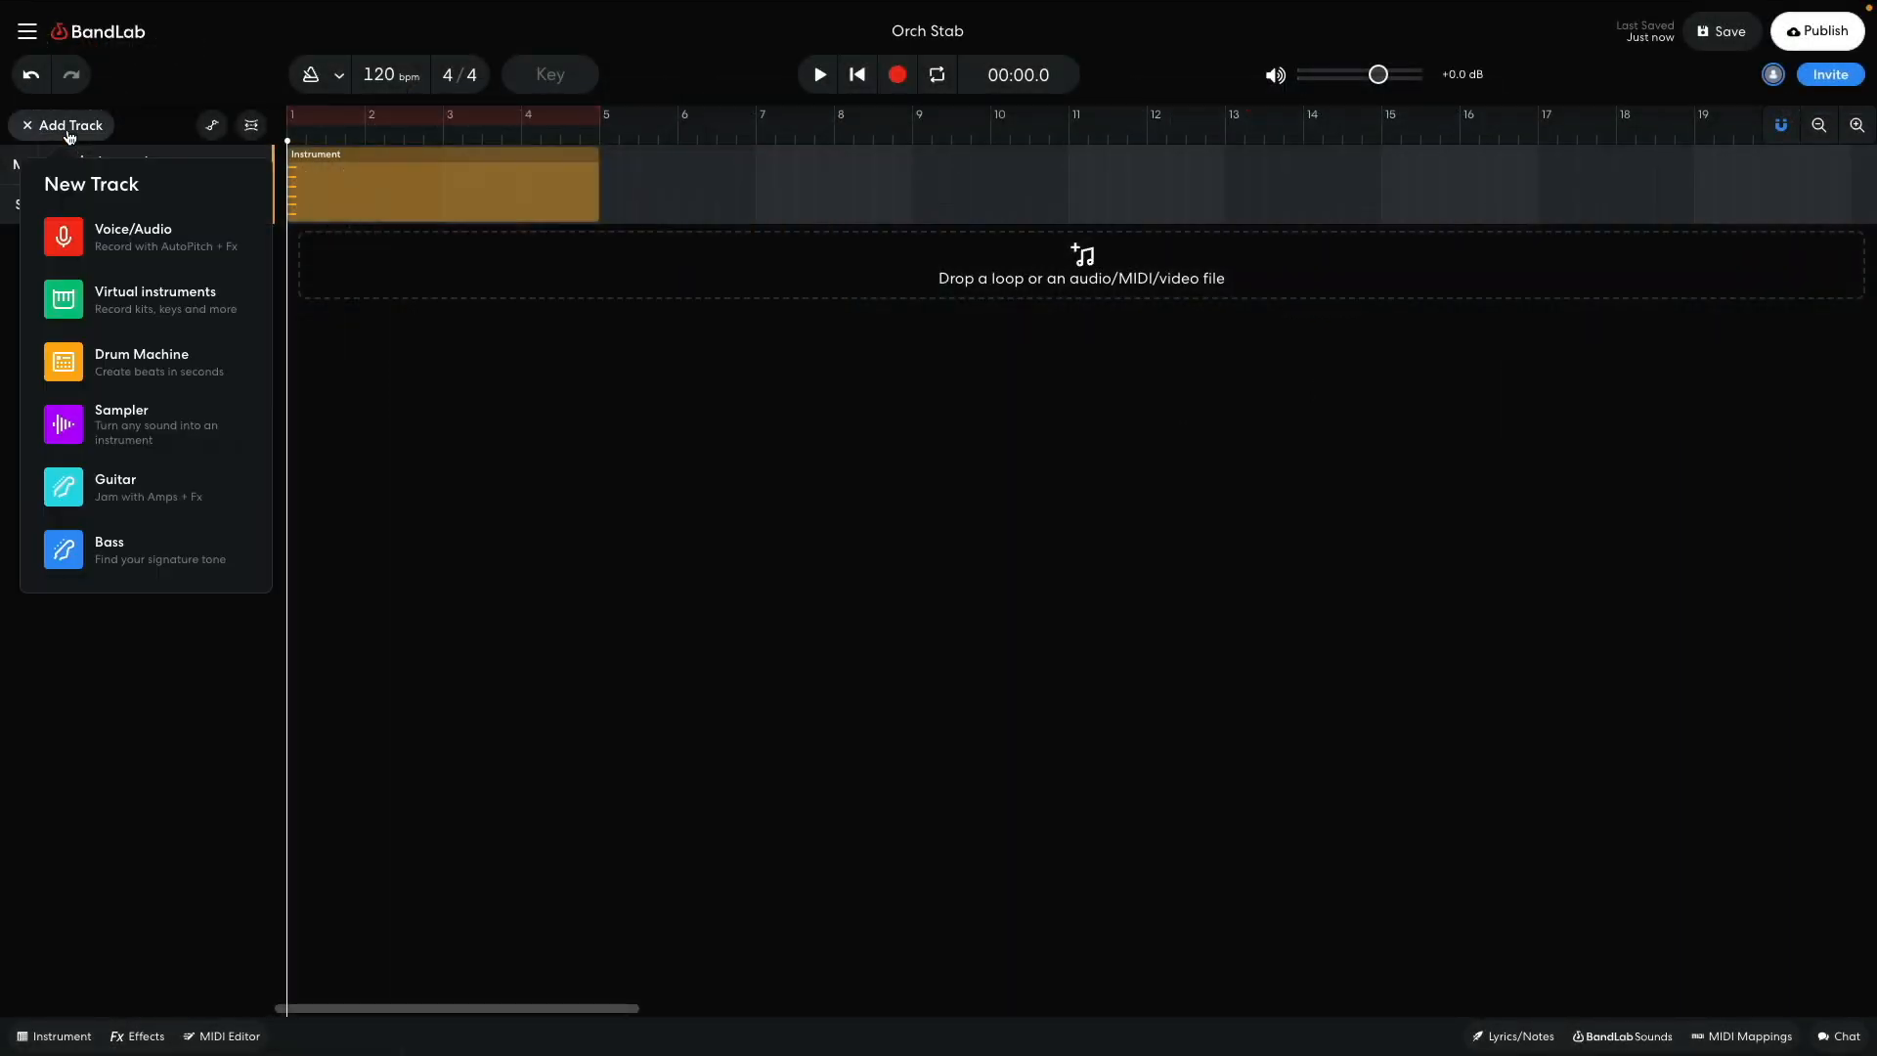
click(143, 302)
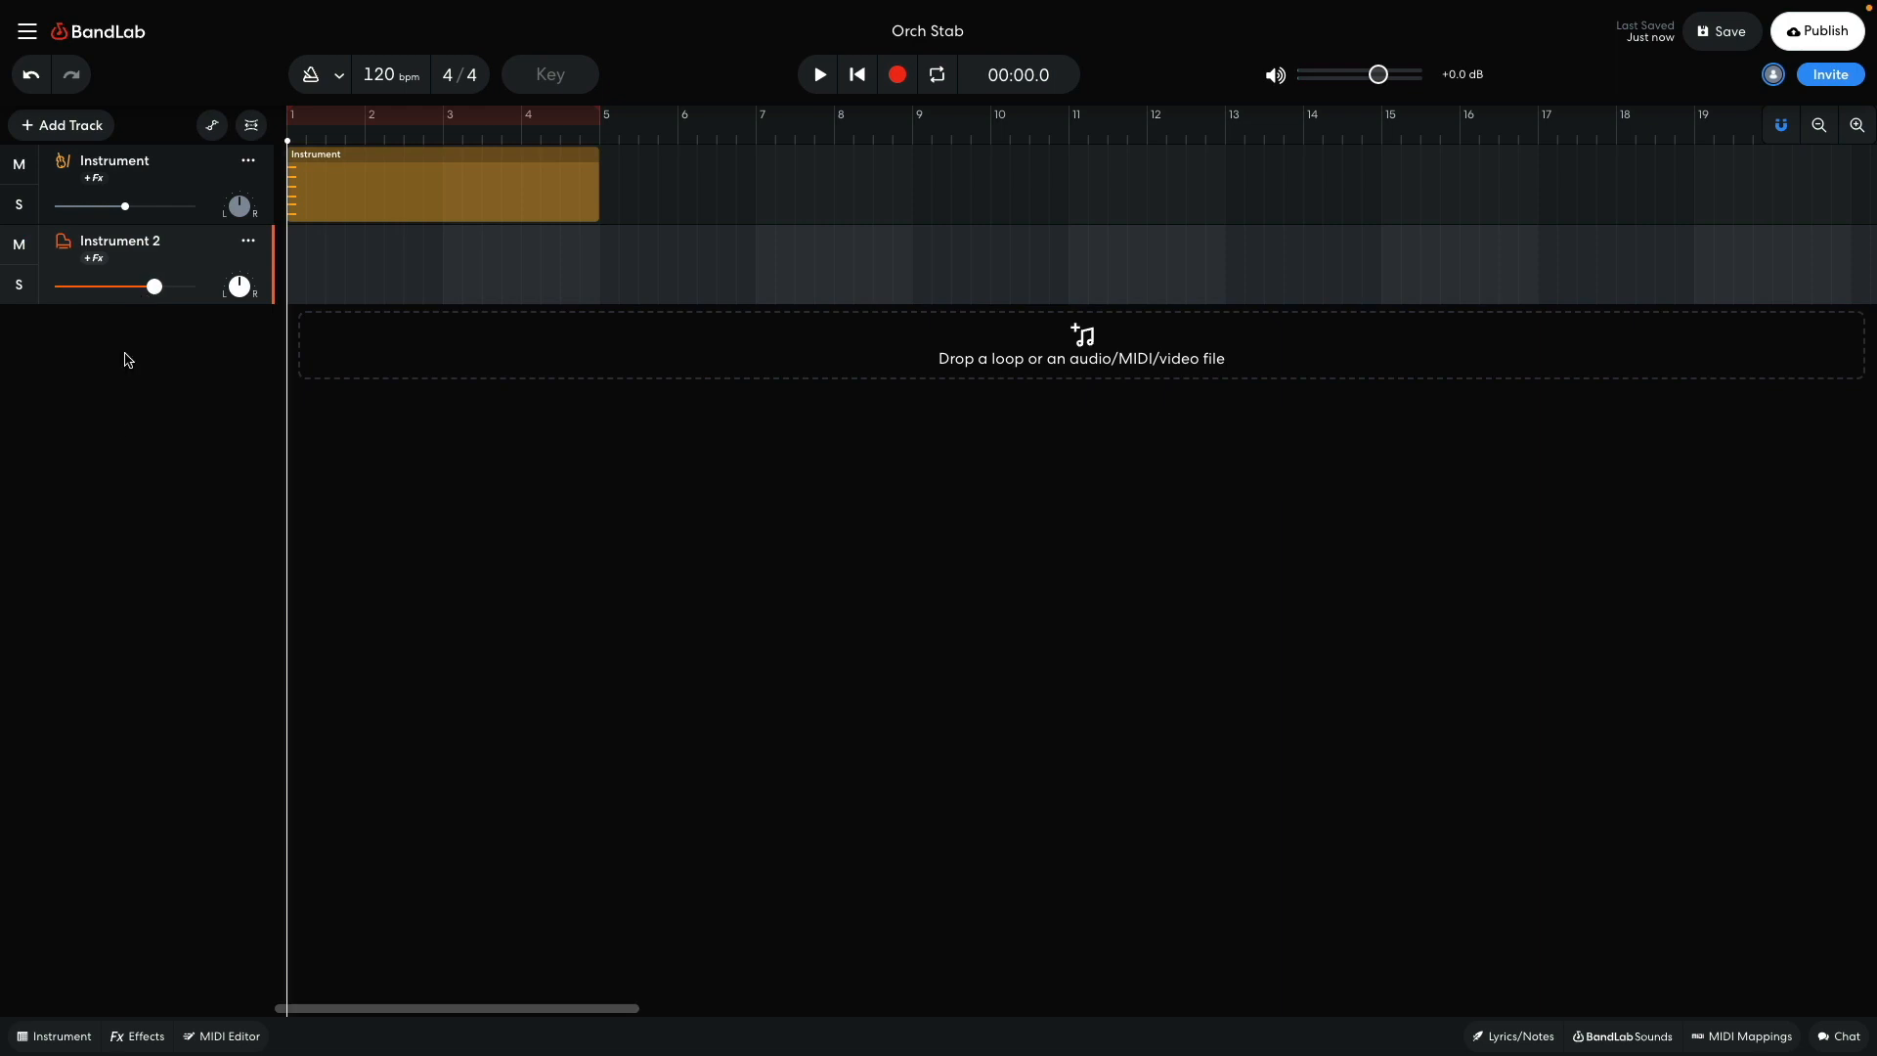
click(54, 1037)
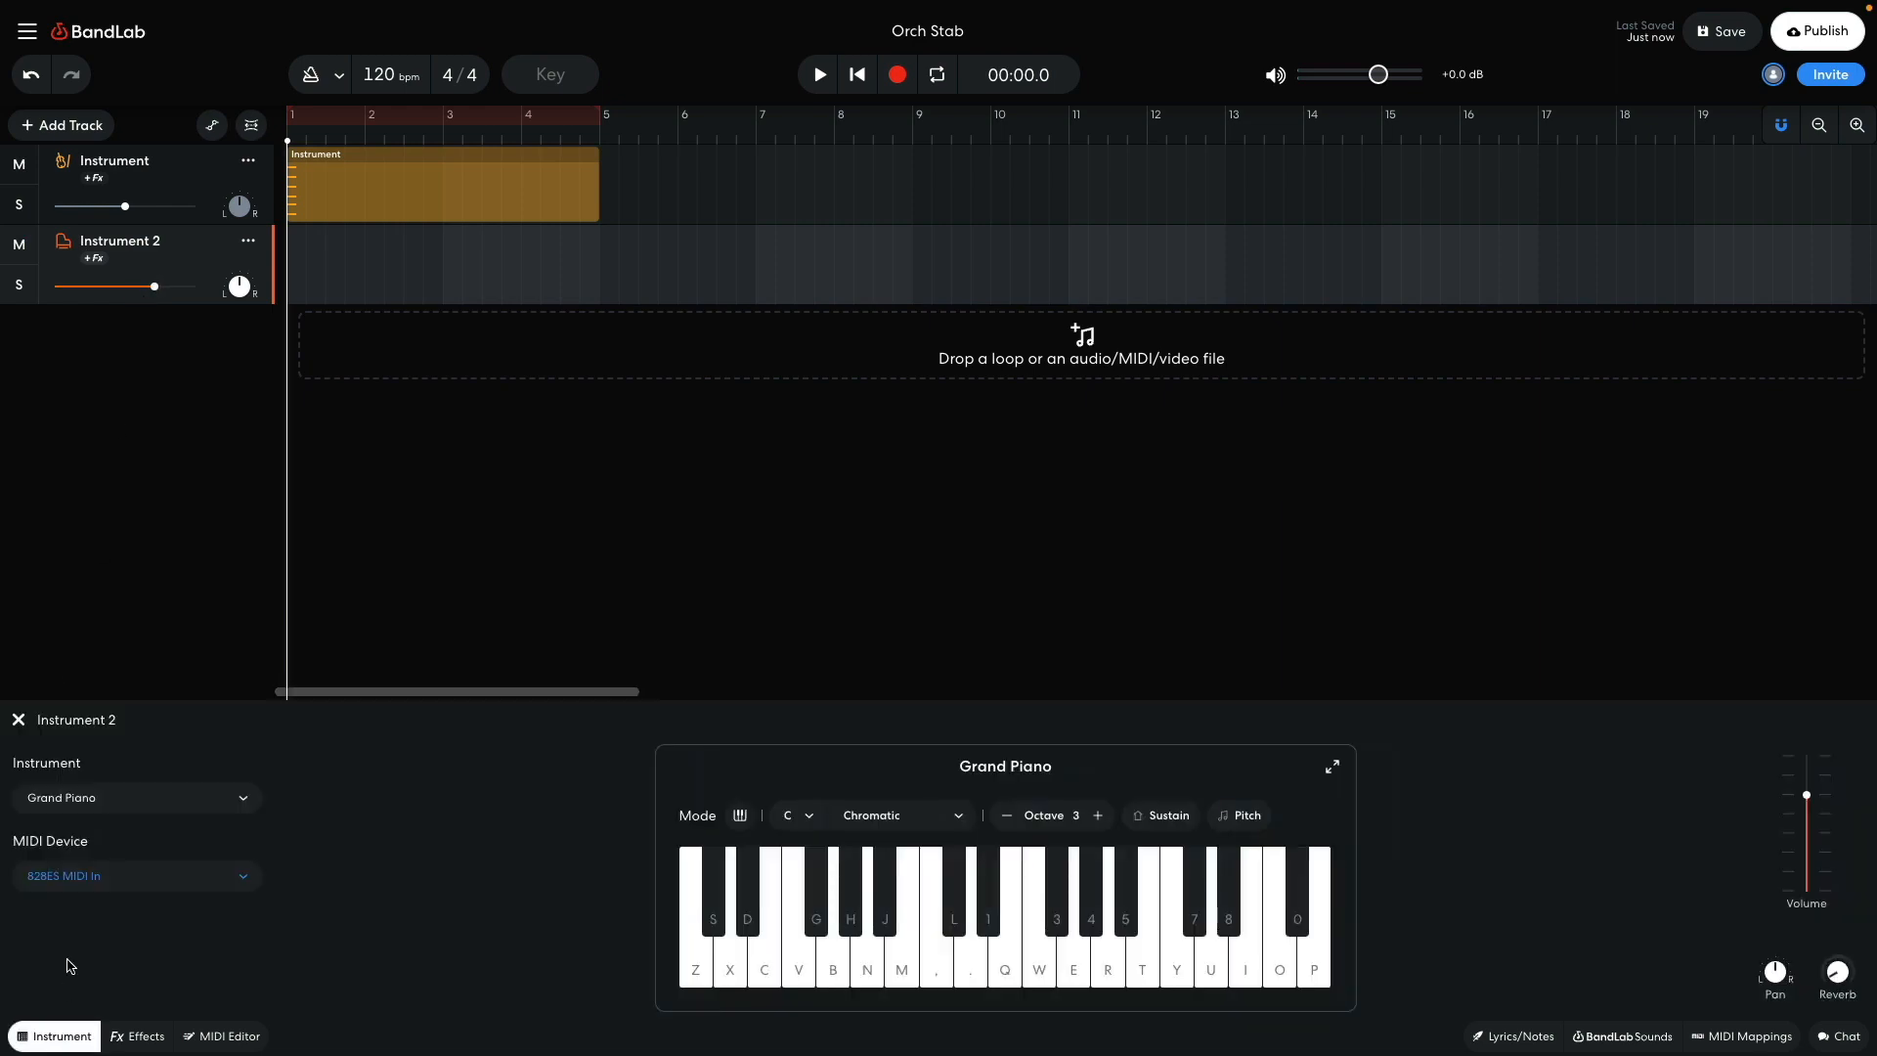
click(106, 797)
click(69, 671)
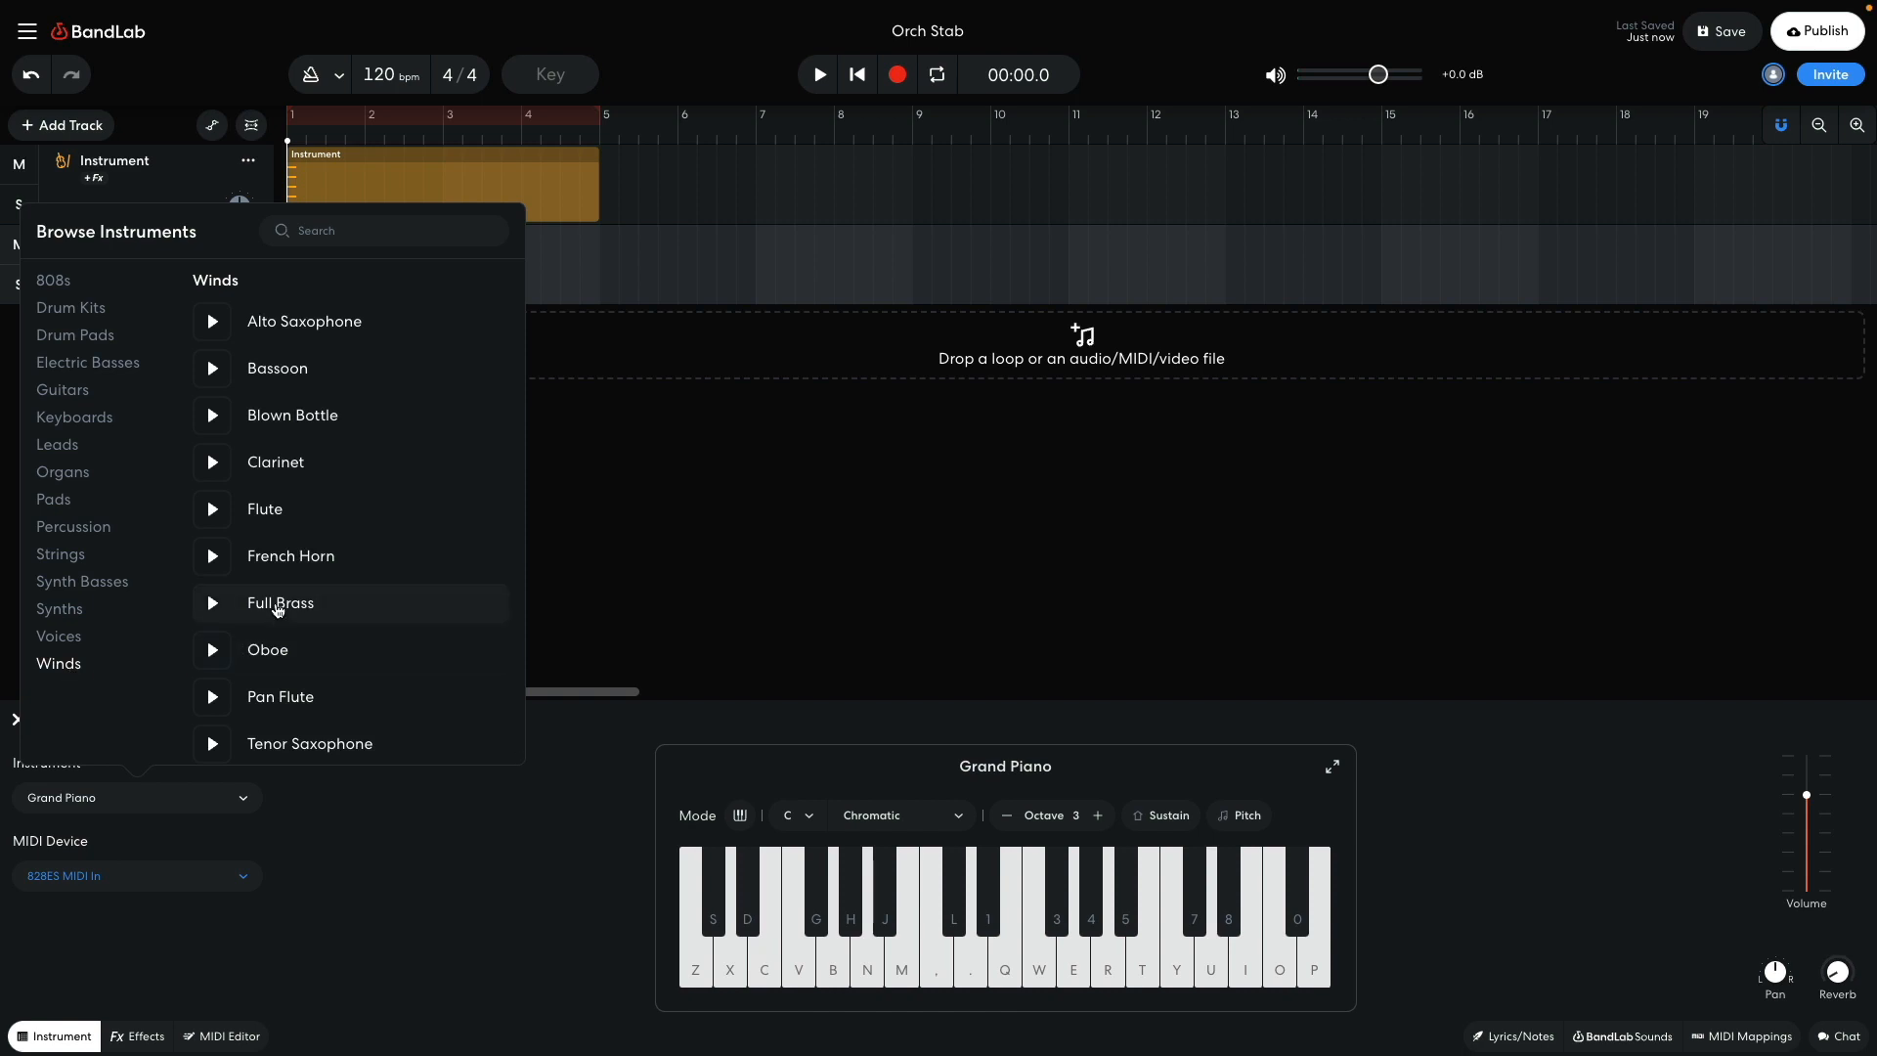
click(279, 604)
click(590, 599)
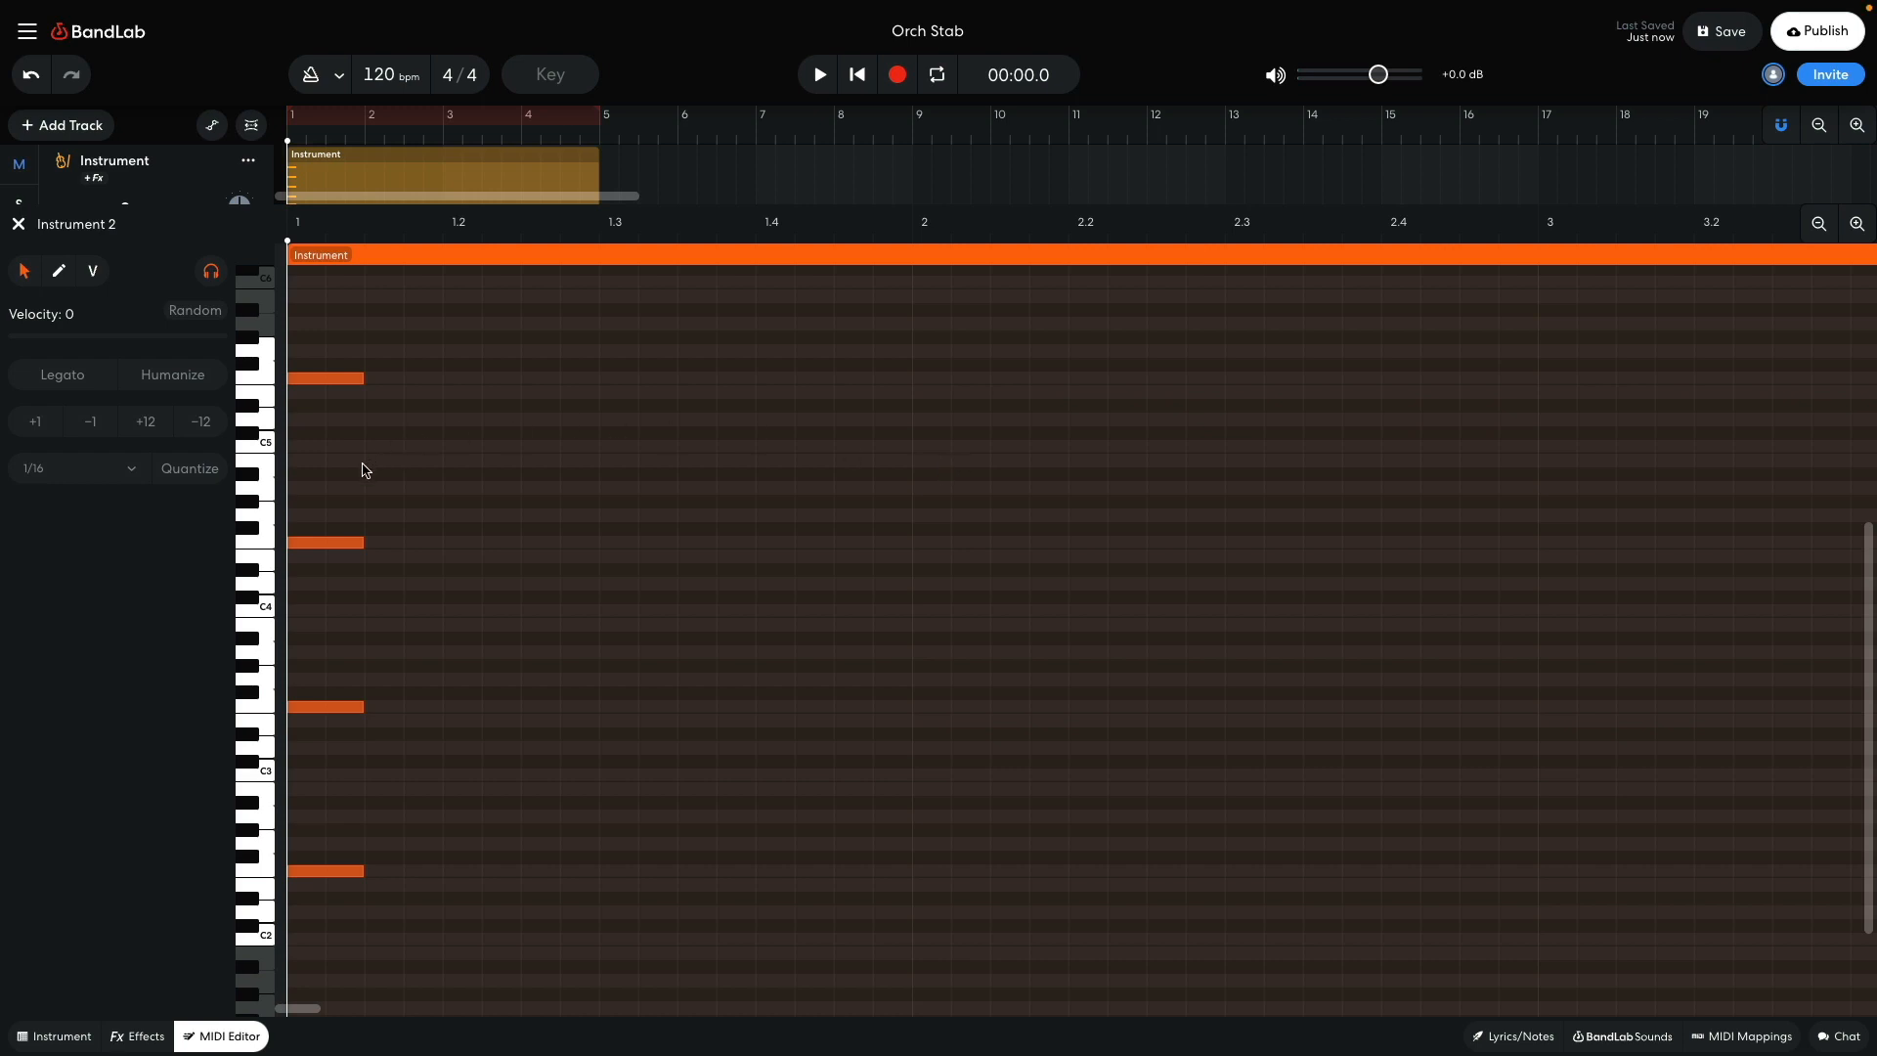
Step: Play back the brass notes on the Instrument 2 track and close the MIDI editor
key(space)
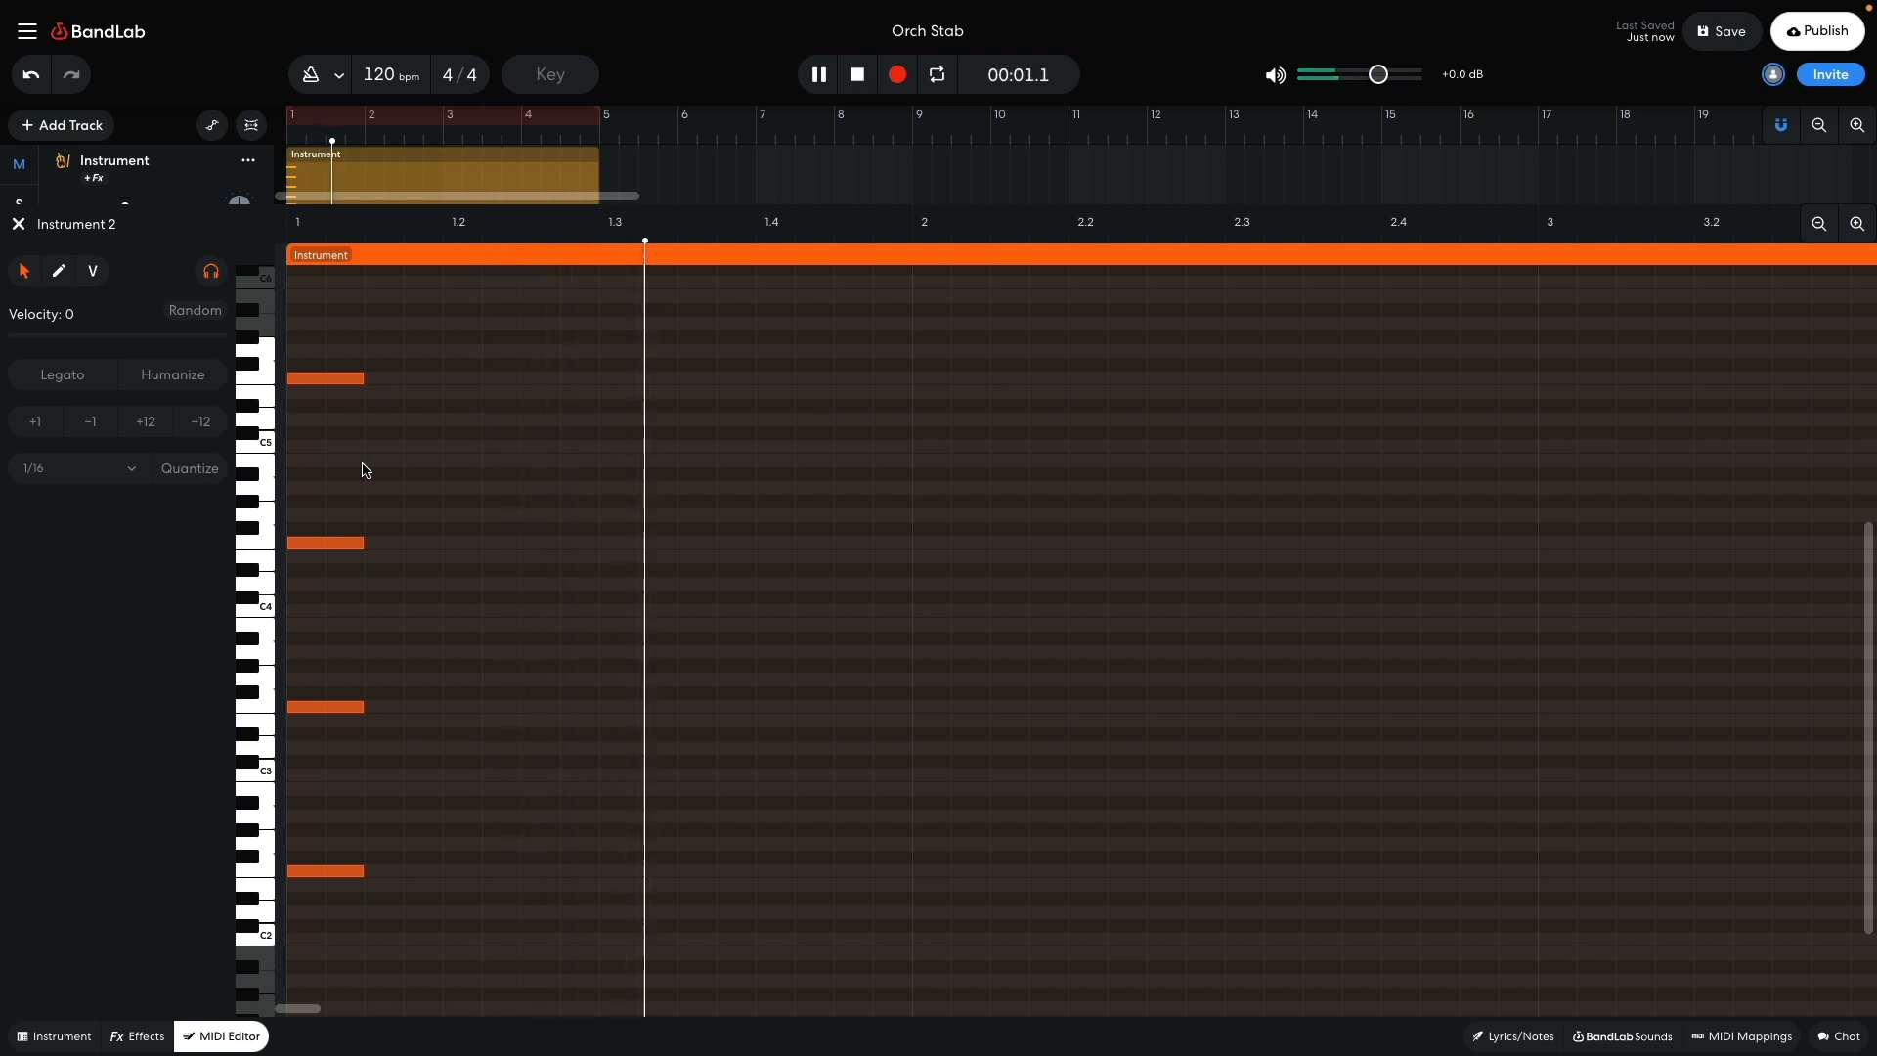
key(space)
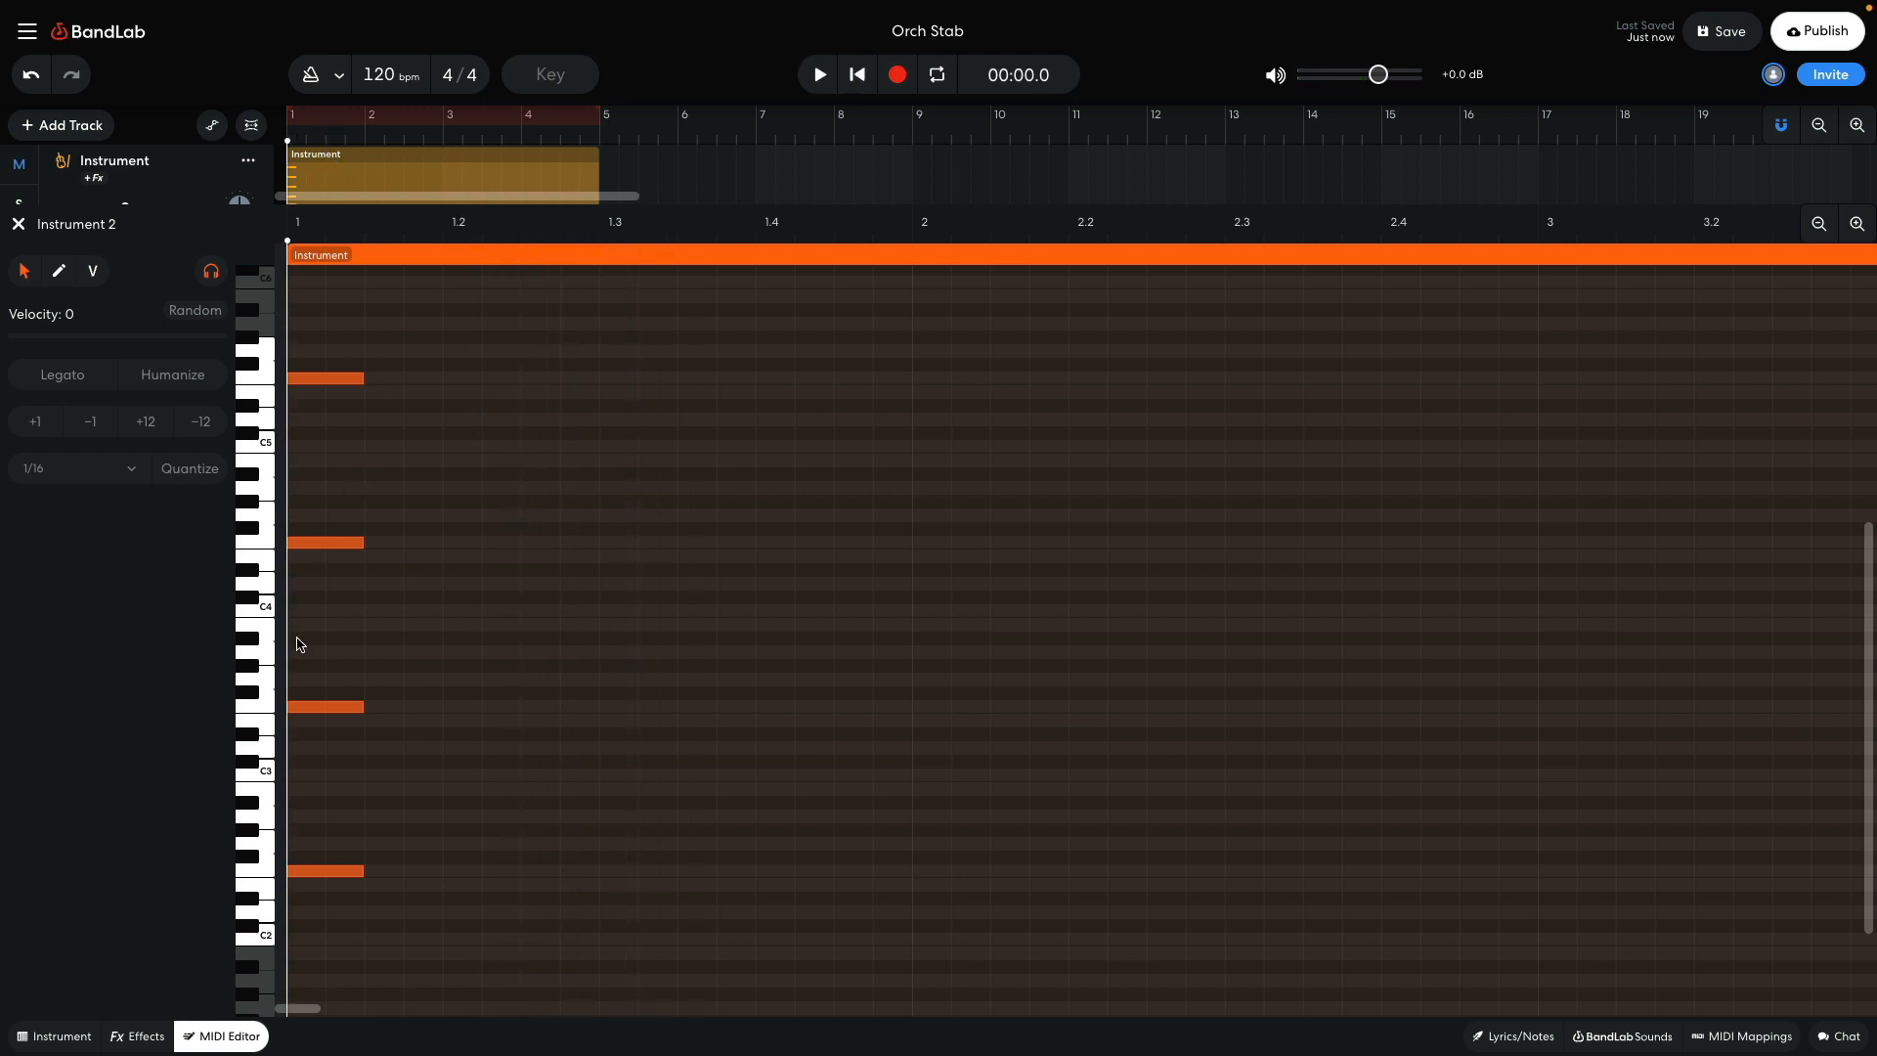
click(216, 1036)
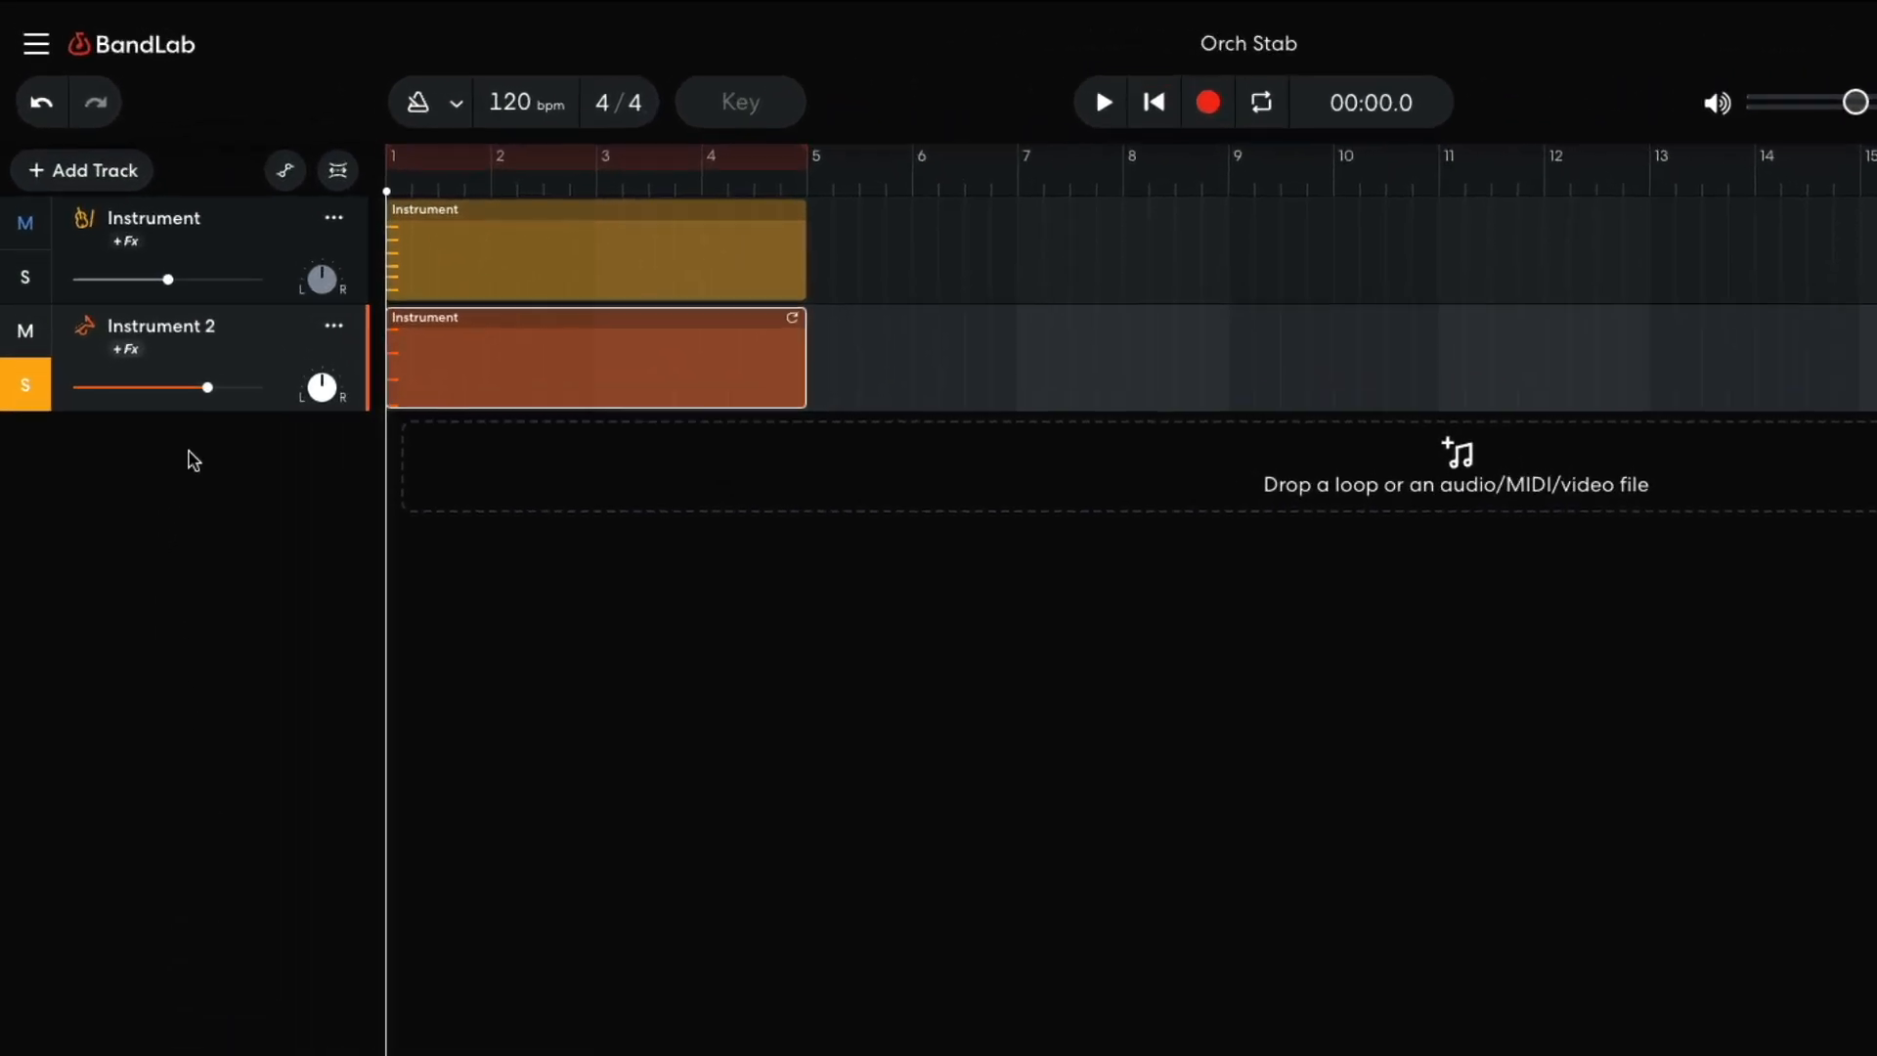
Step: Set the Instrument 2 track's volume to -6.0 dB and take it out of solo to hear both tracks together
drag(206, 407, 168, 405)
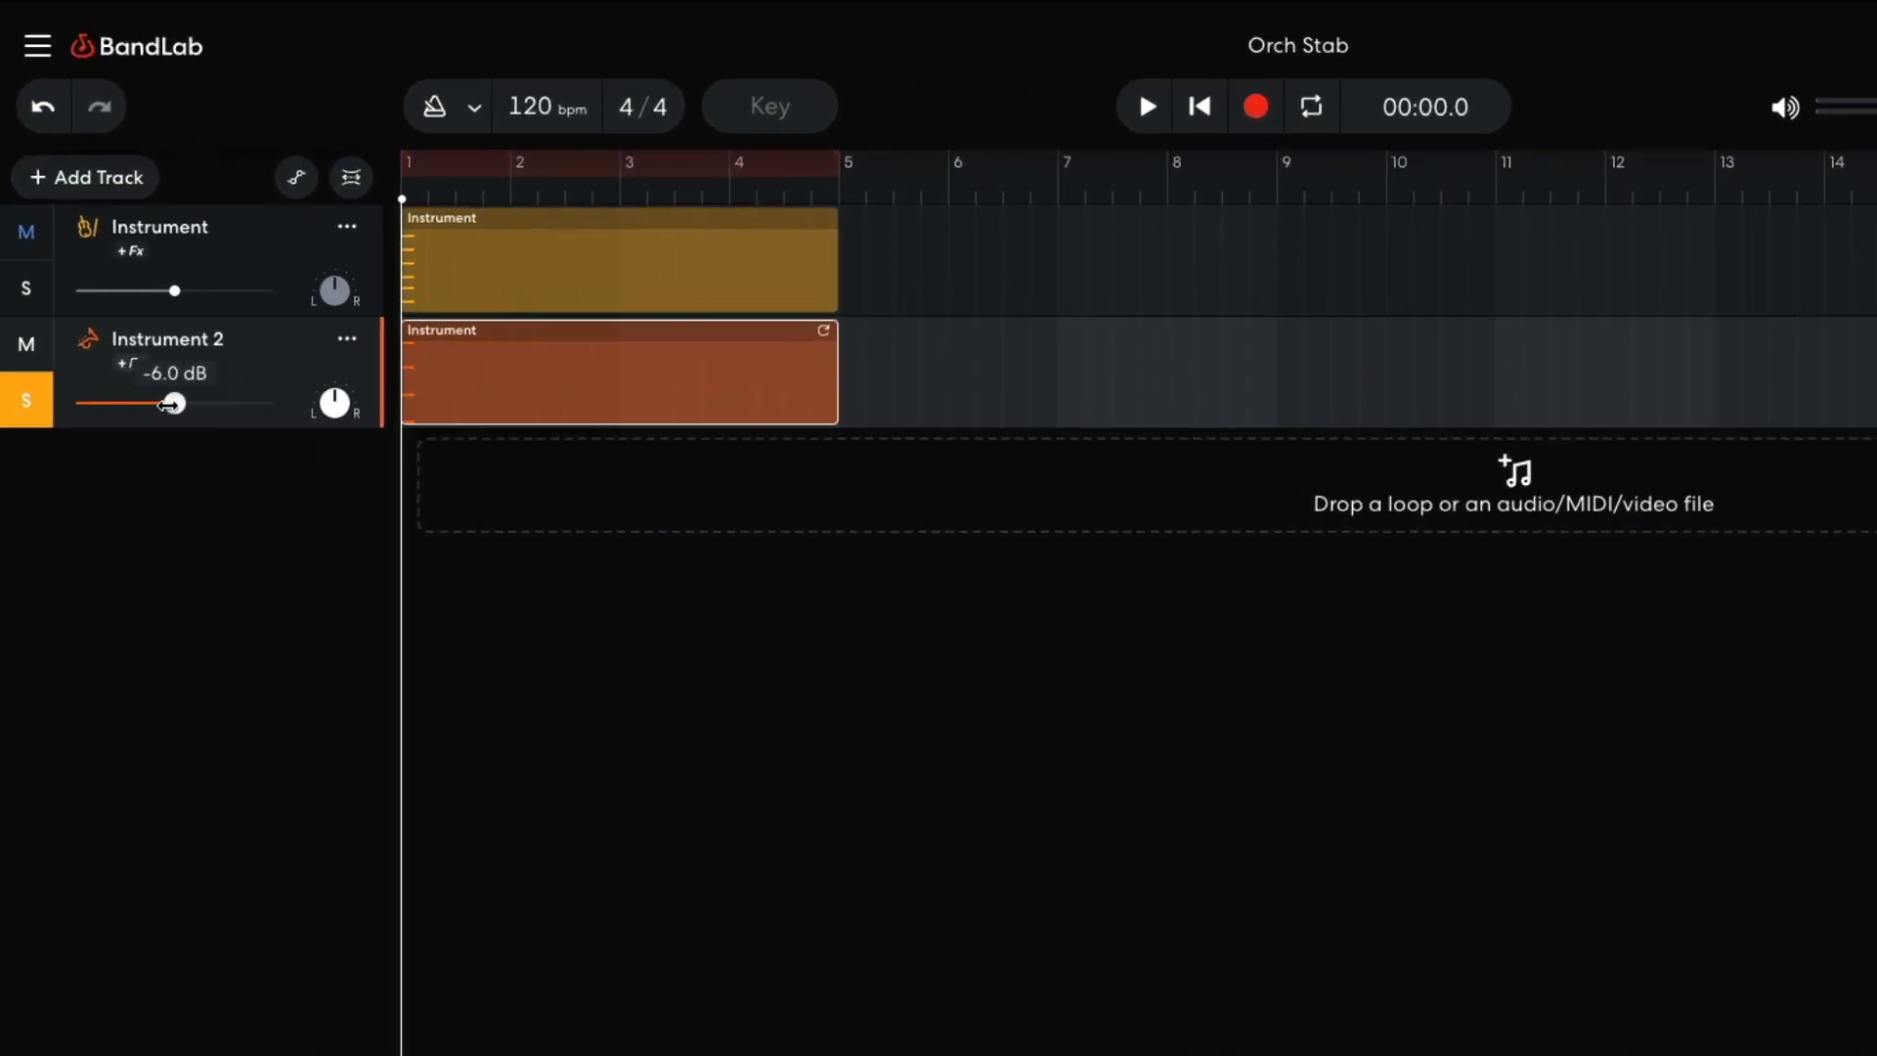
click(29, 416)
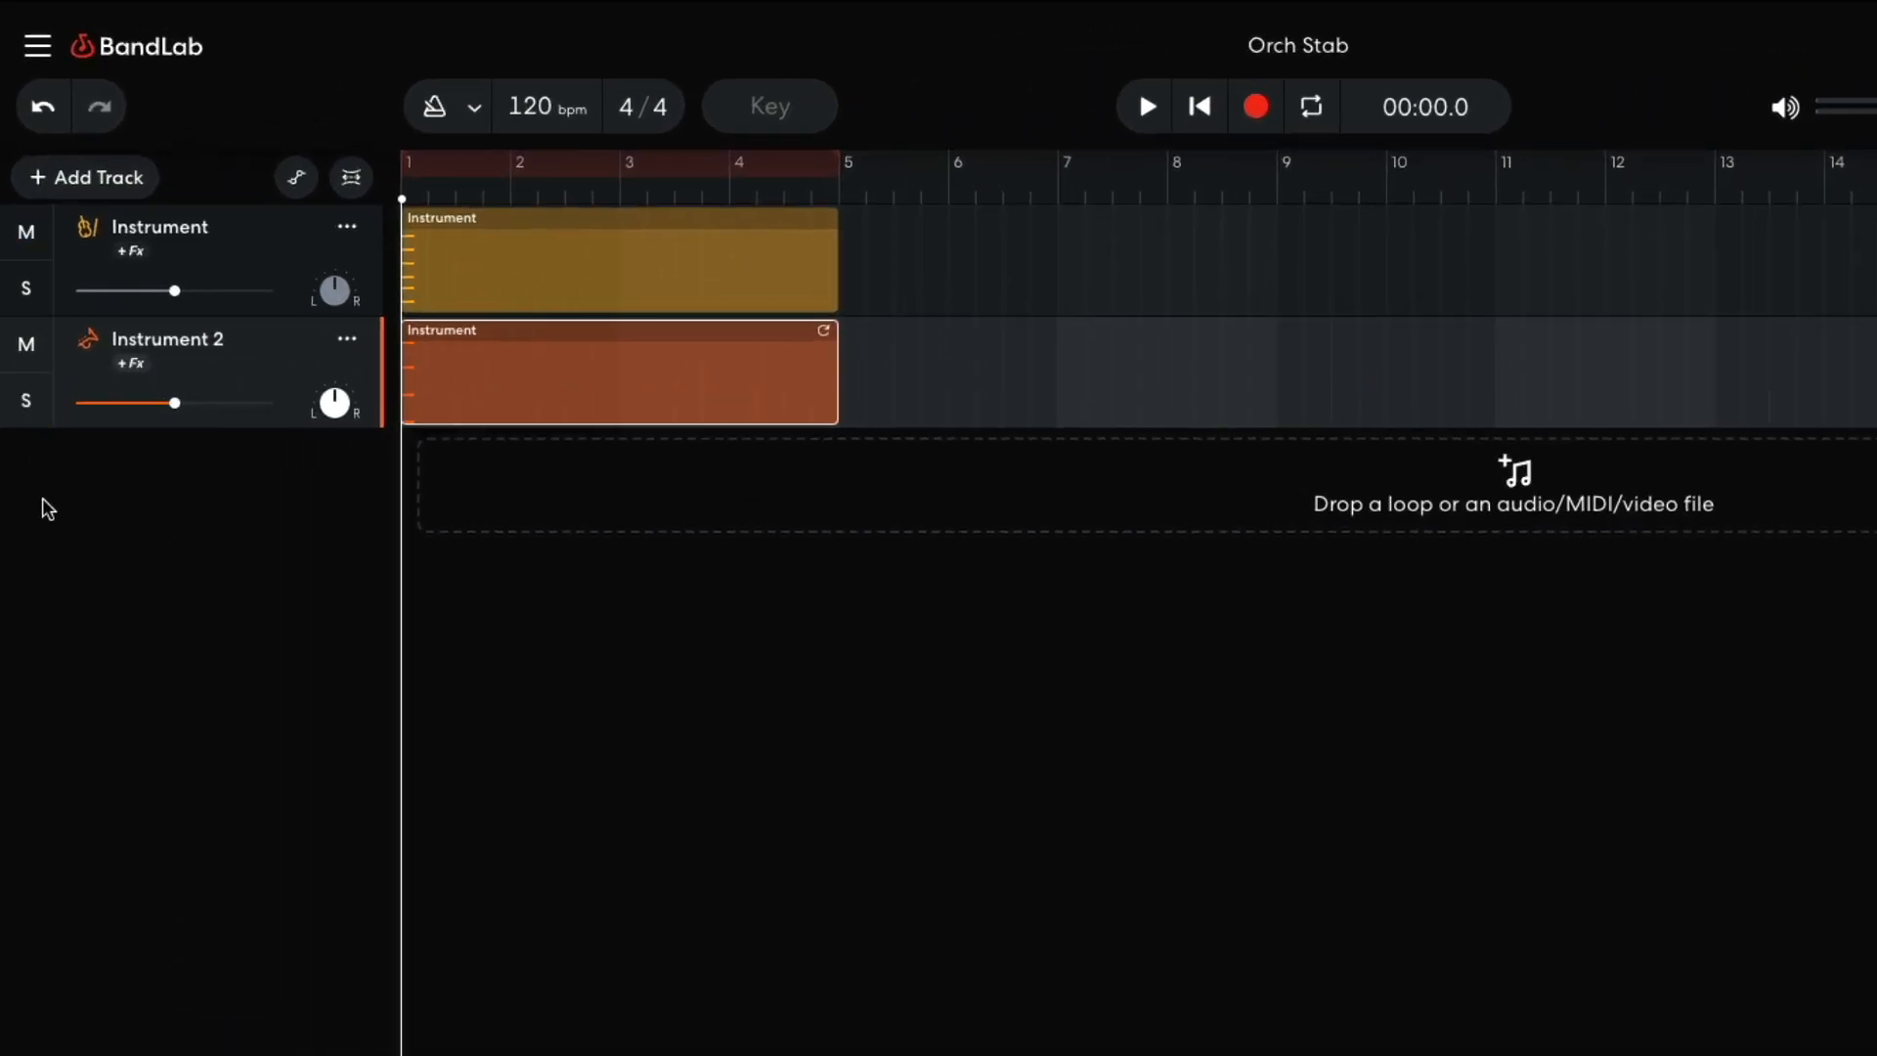
key(space)
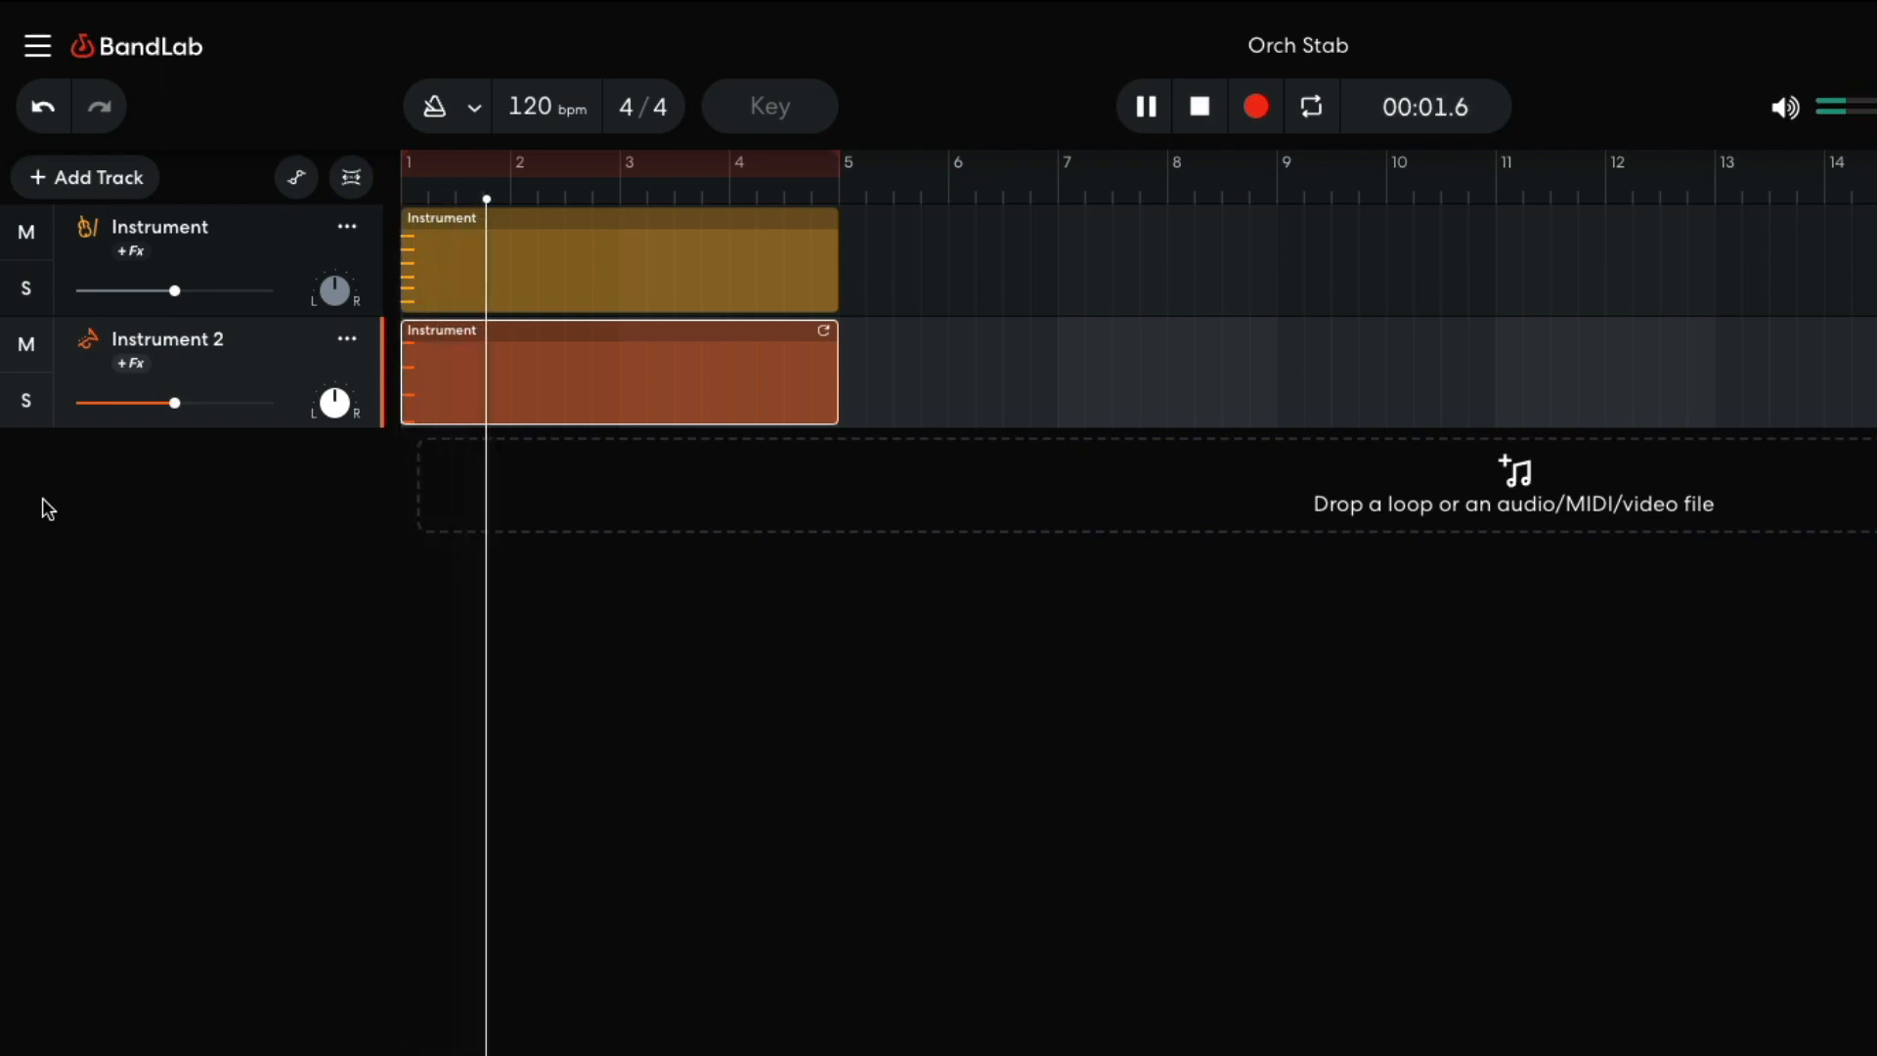
key(space)
Step: Add a third virtual instrument track and set its instrument to Flute from the Winds category
click(82, 127)
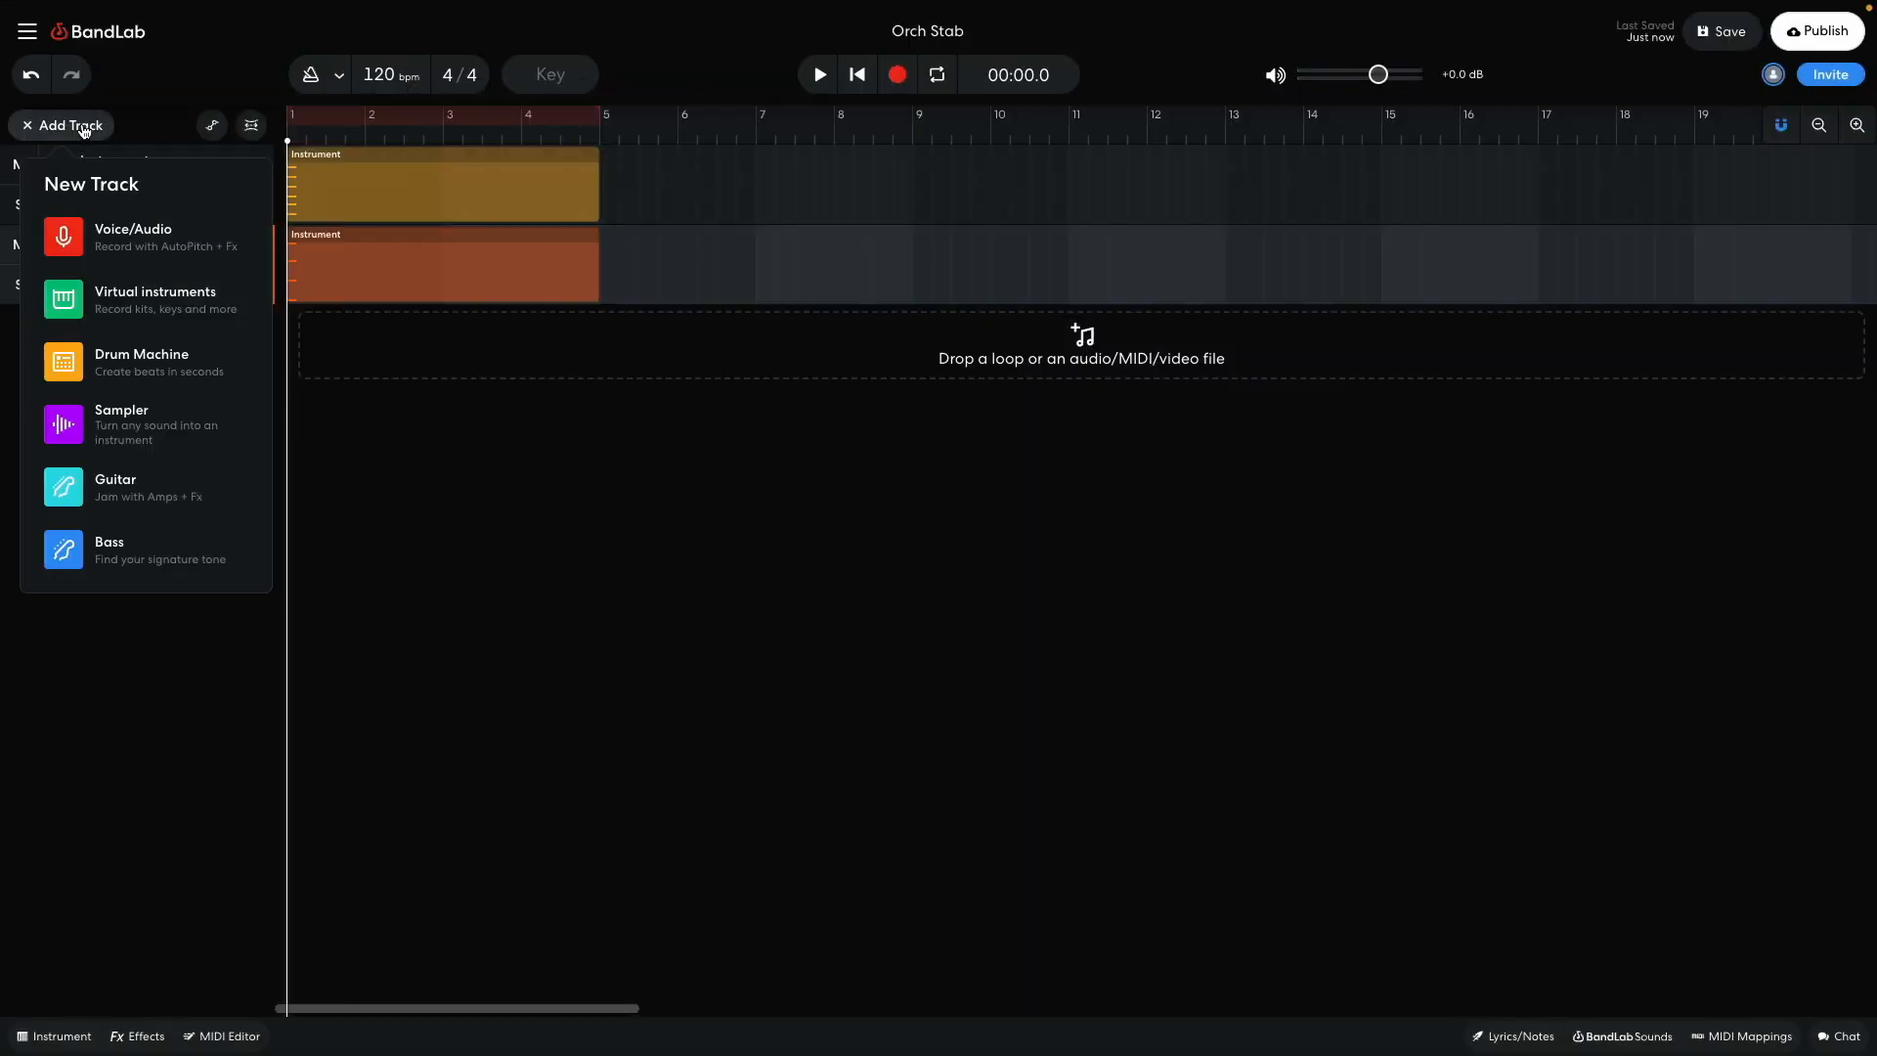
click(156, 296)
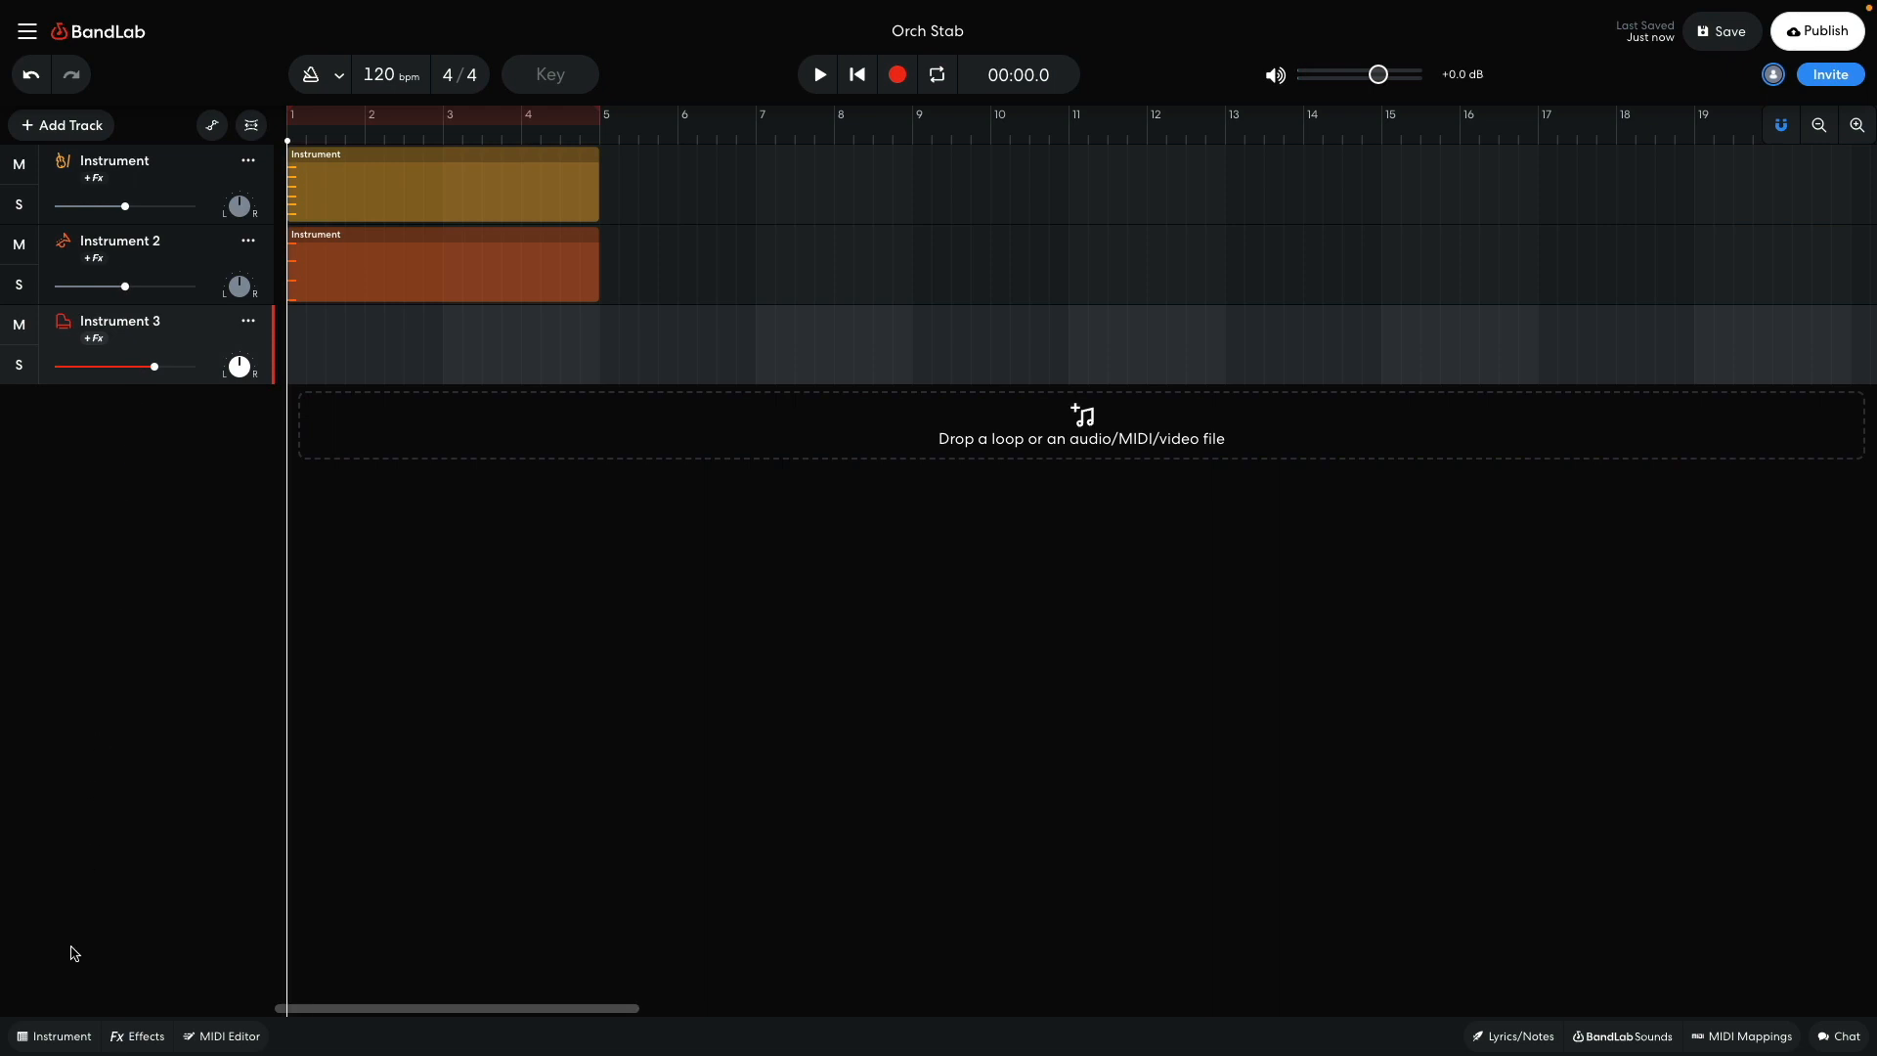
click(61, 1036)
click(92, 798)
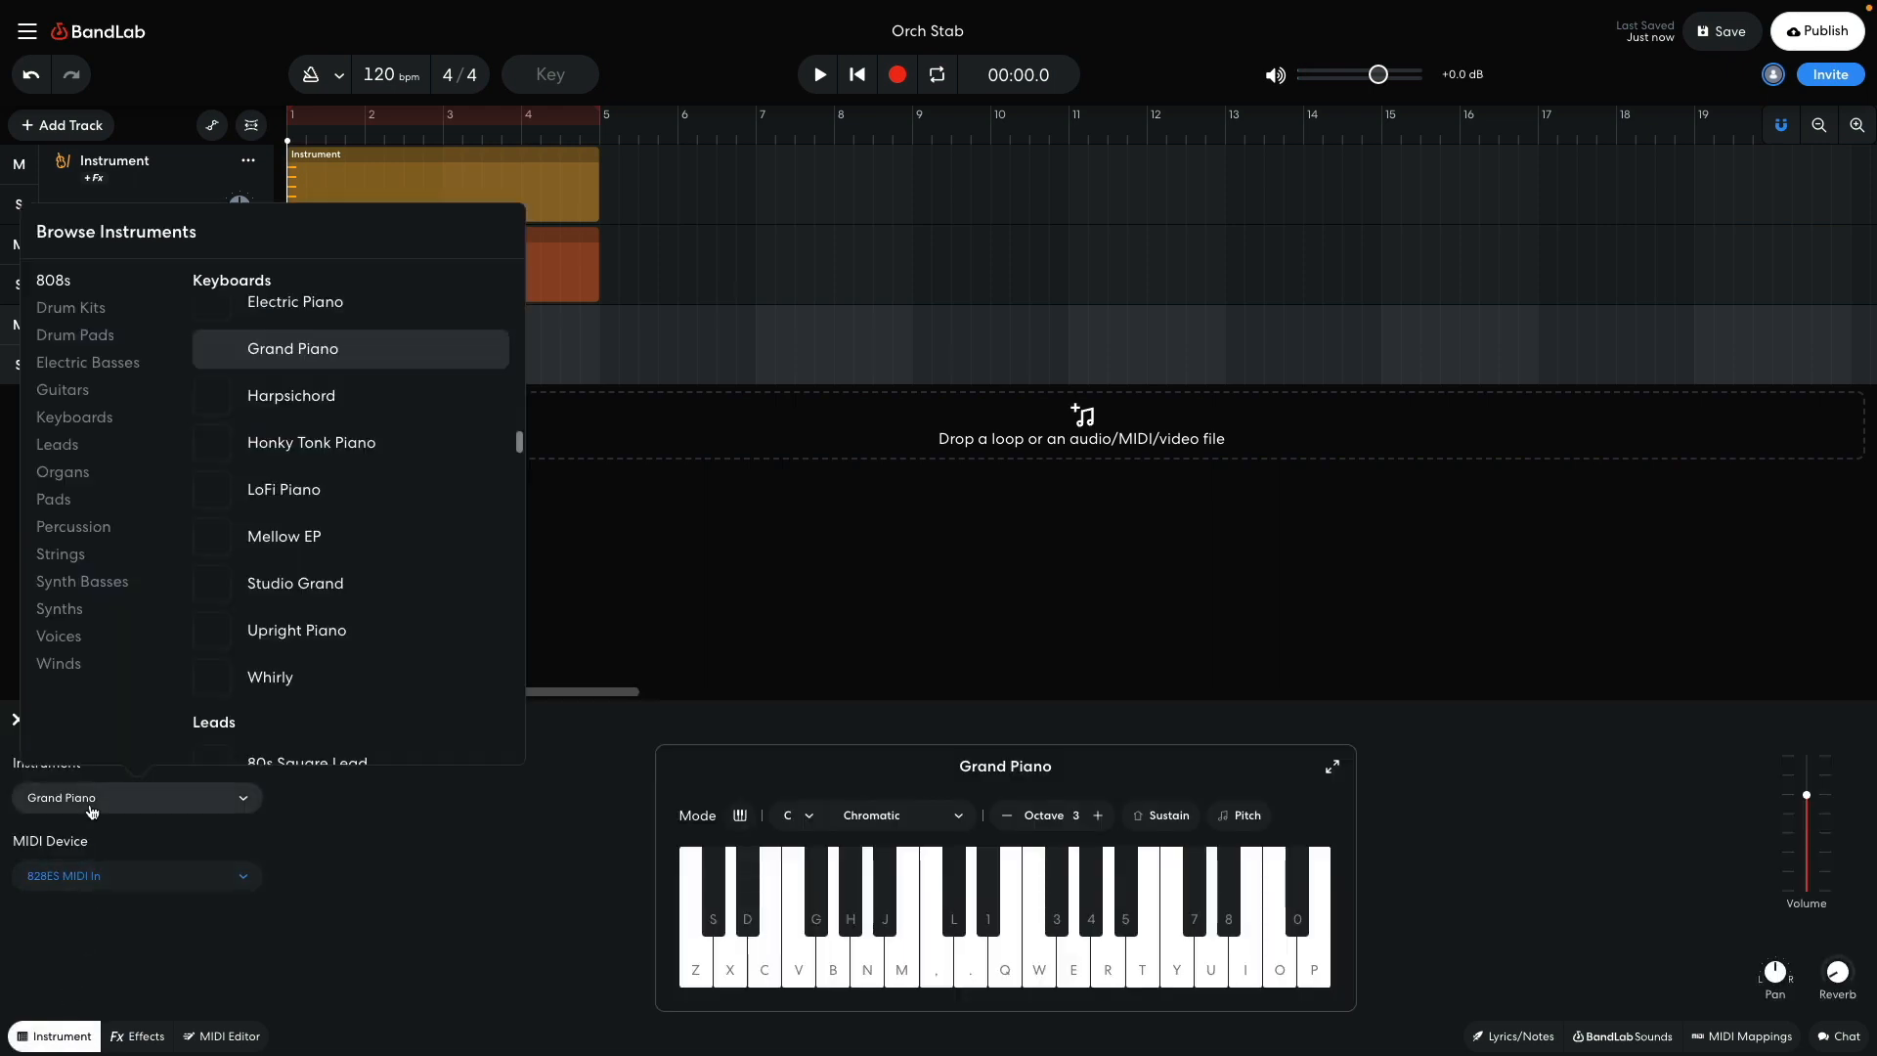
scroll(66, 673, down, 5)
click(63, 667)
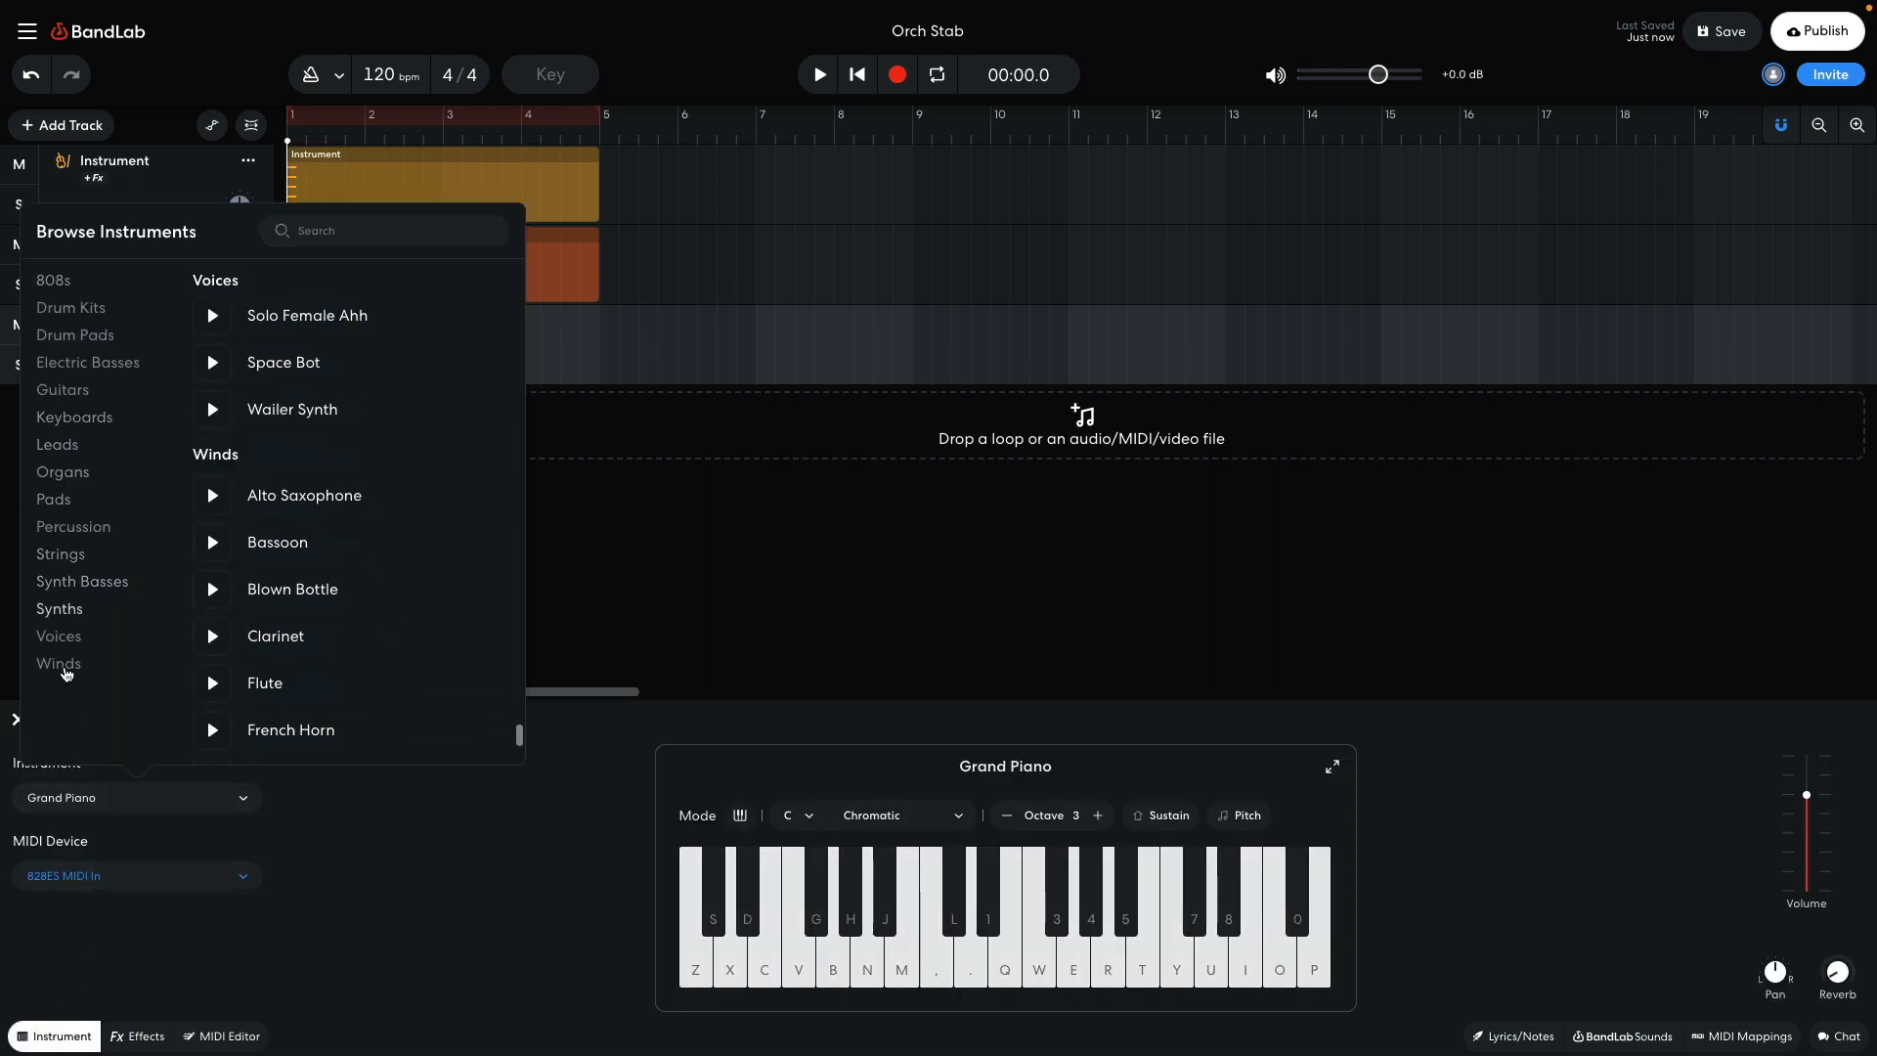
click(271, 516)
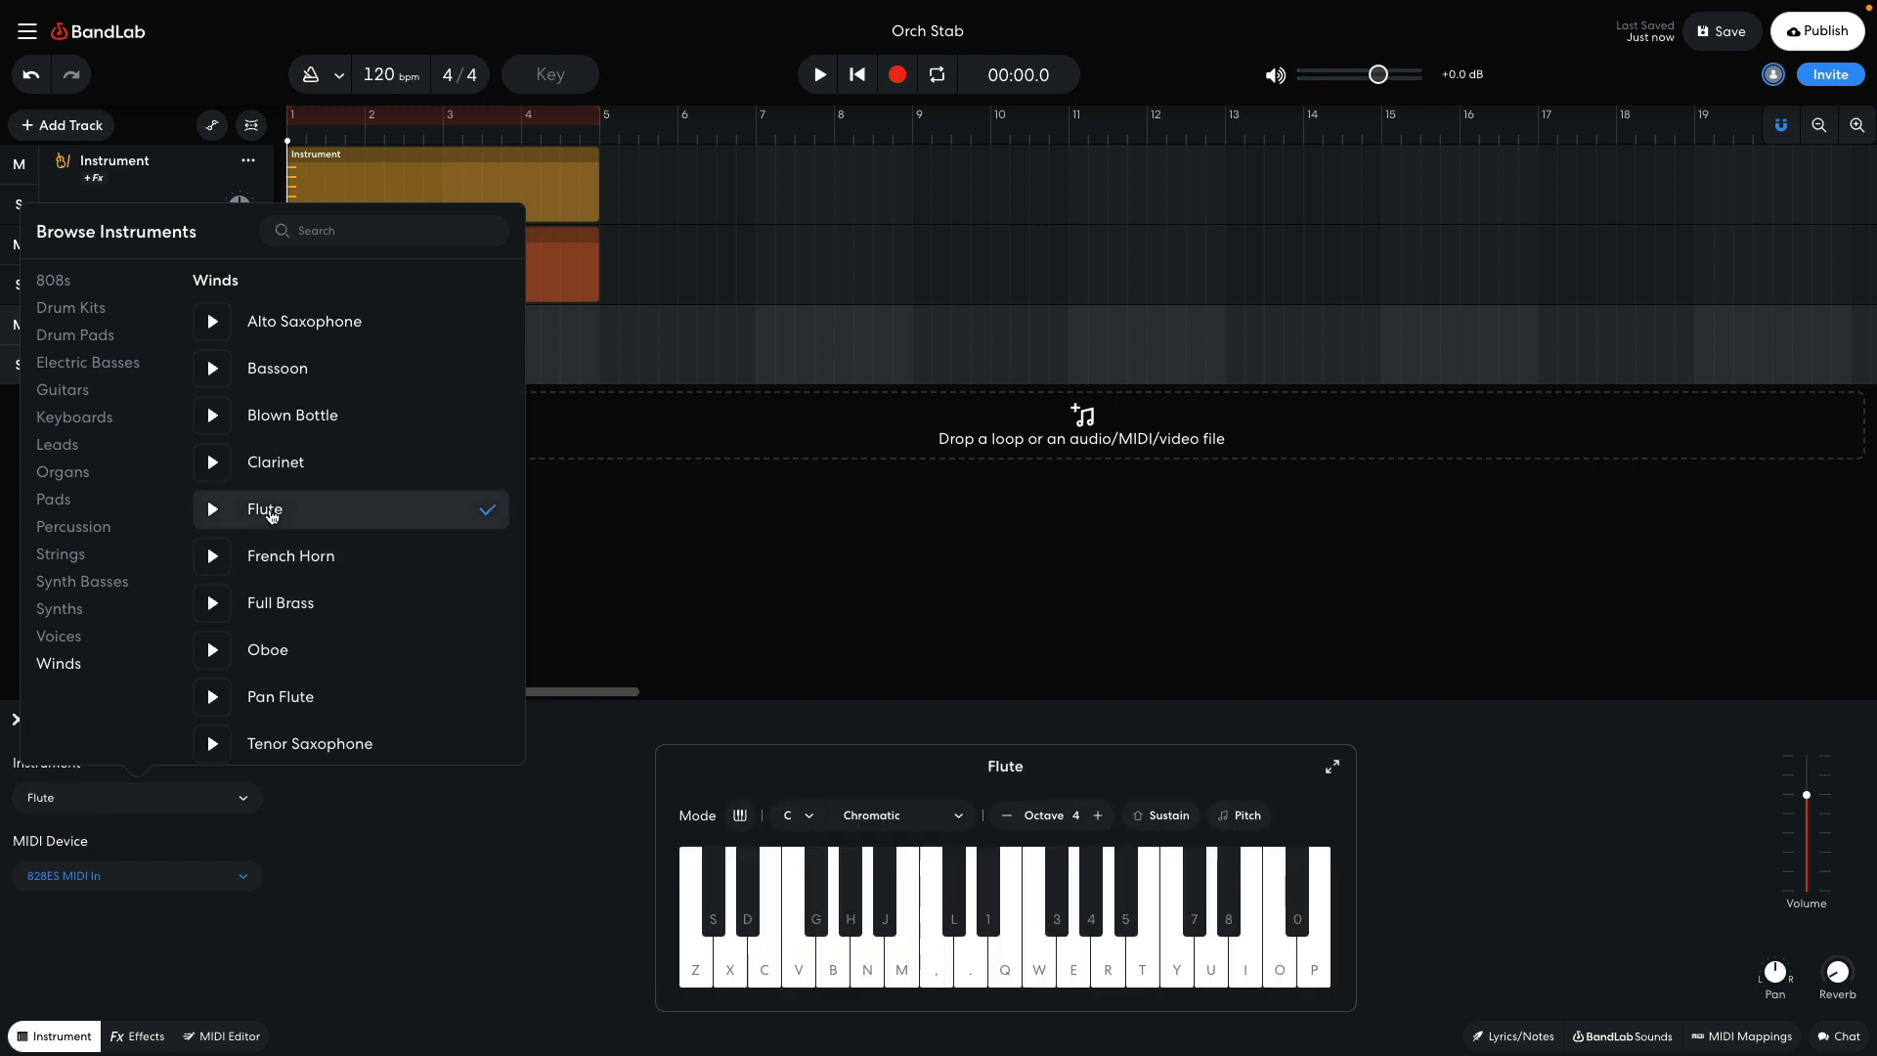
click(571, 533)
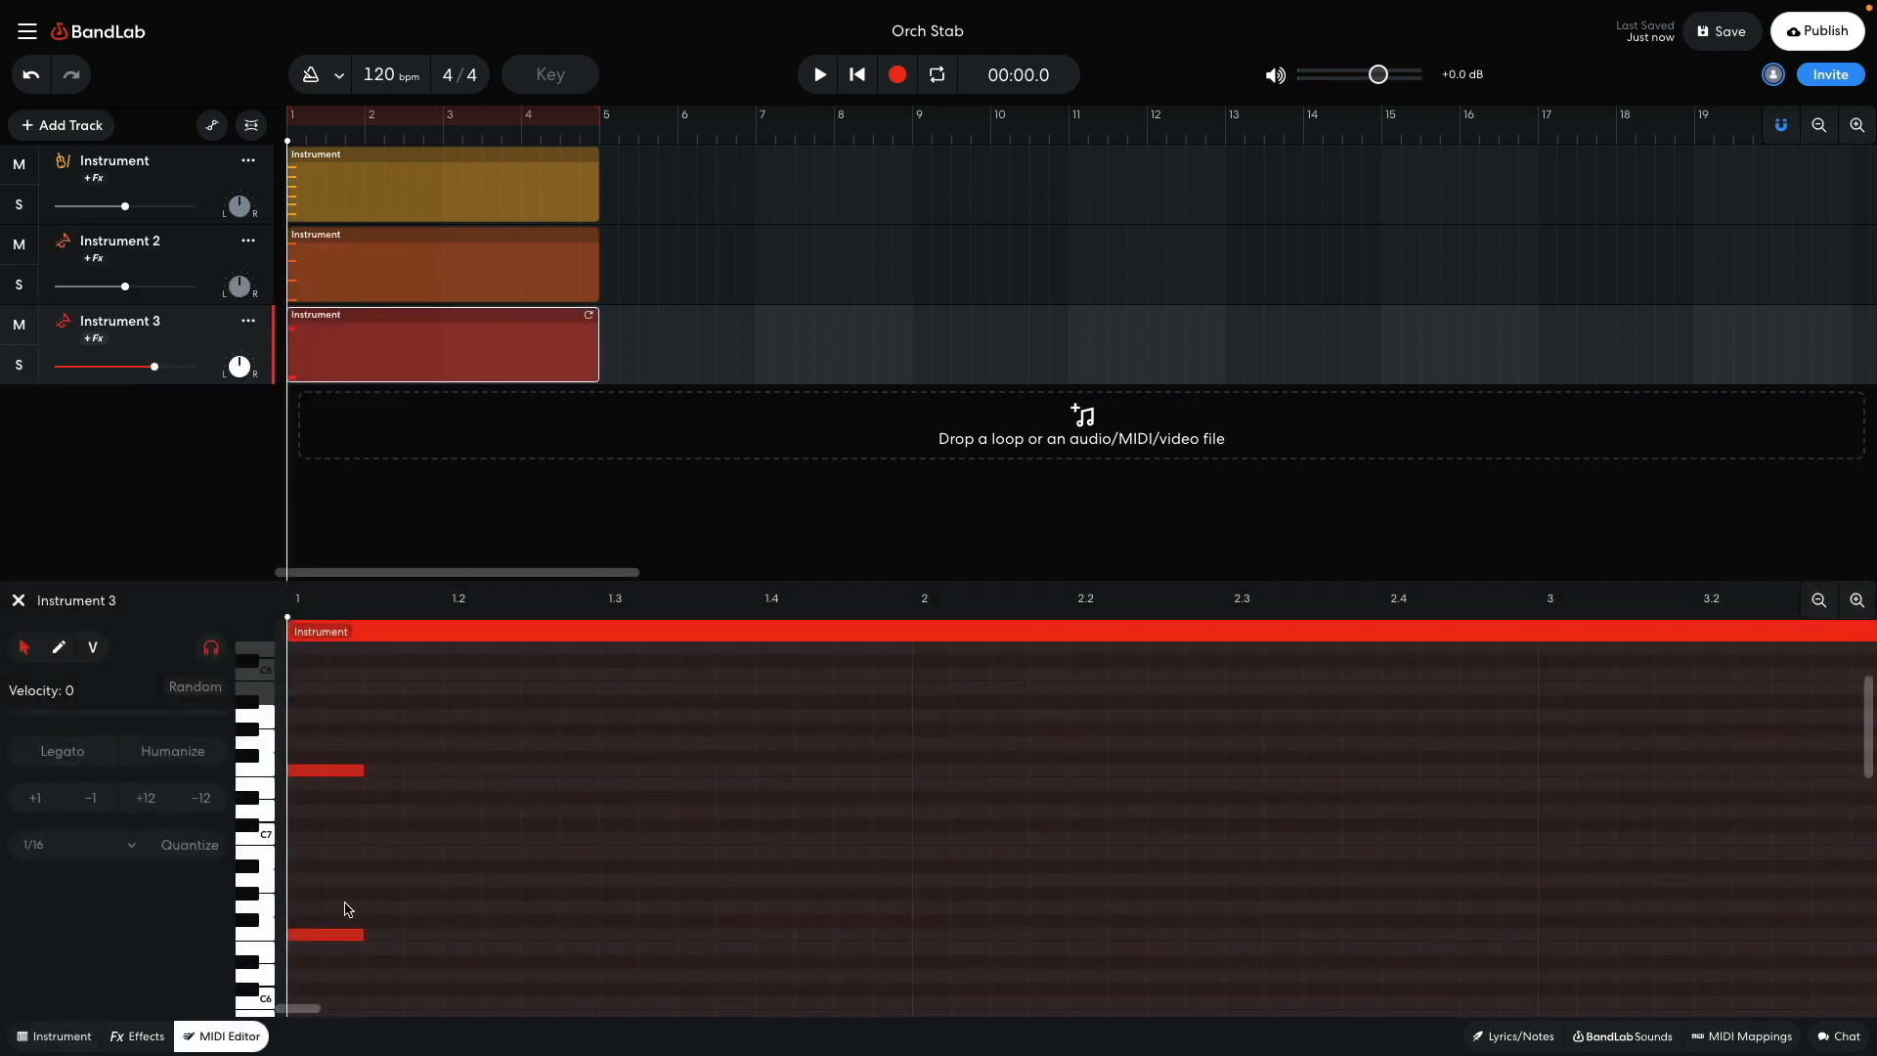
Step: Listen to the flute notes and lower the Instrument 3 track's volume slightly below that of the other two tracks
key(space)
key(space)
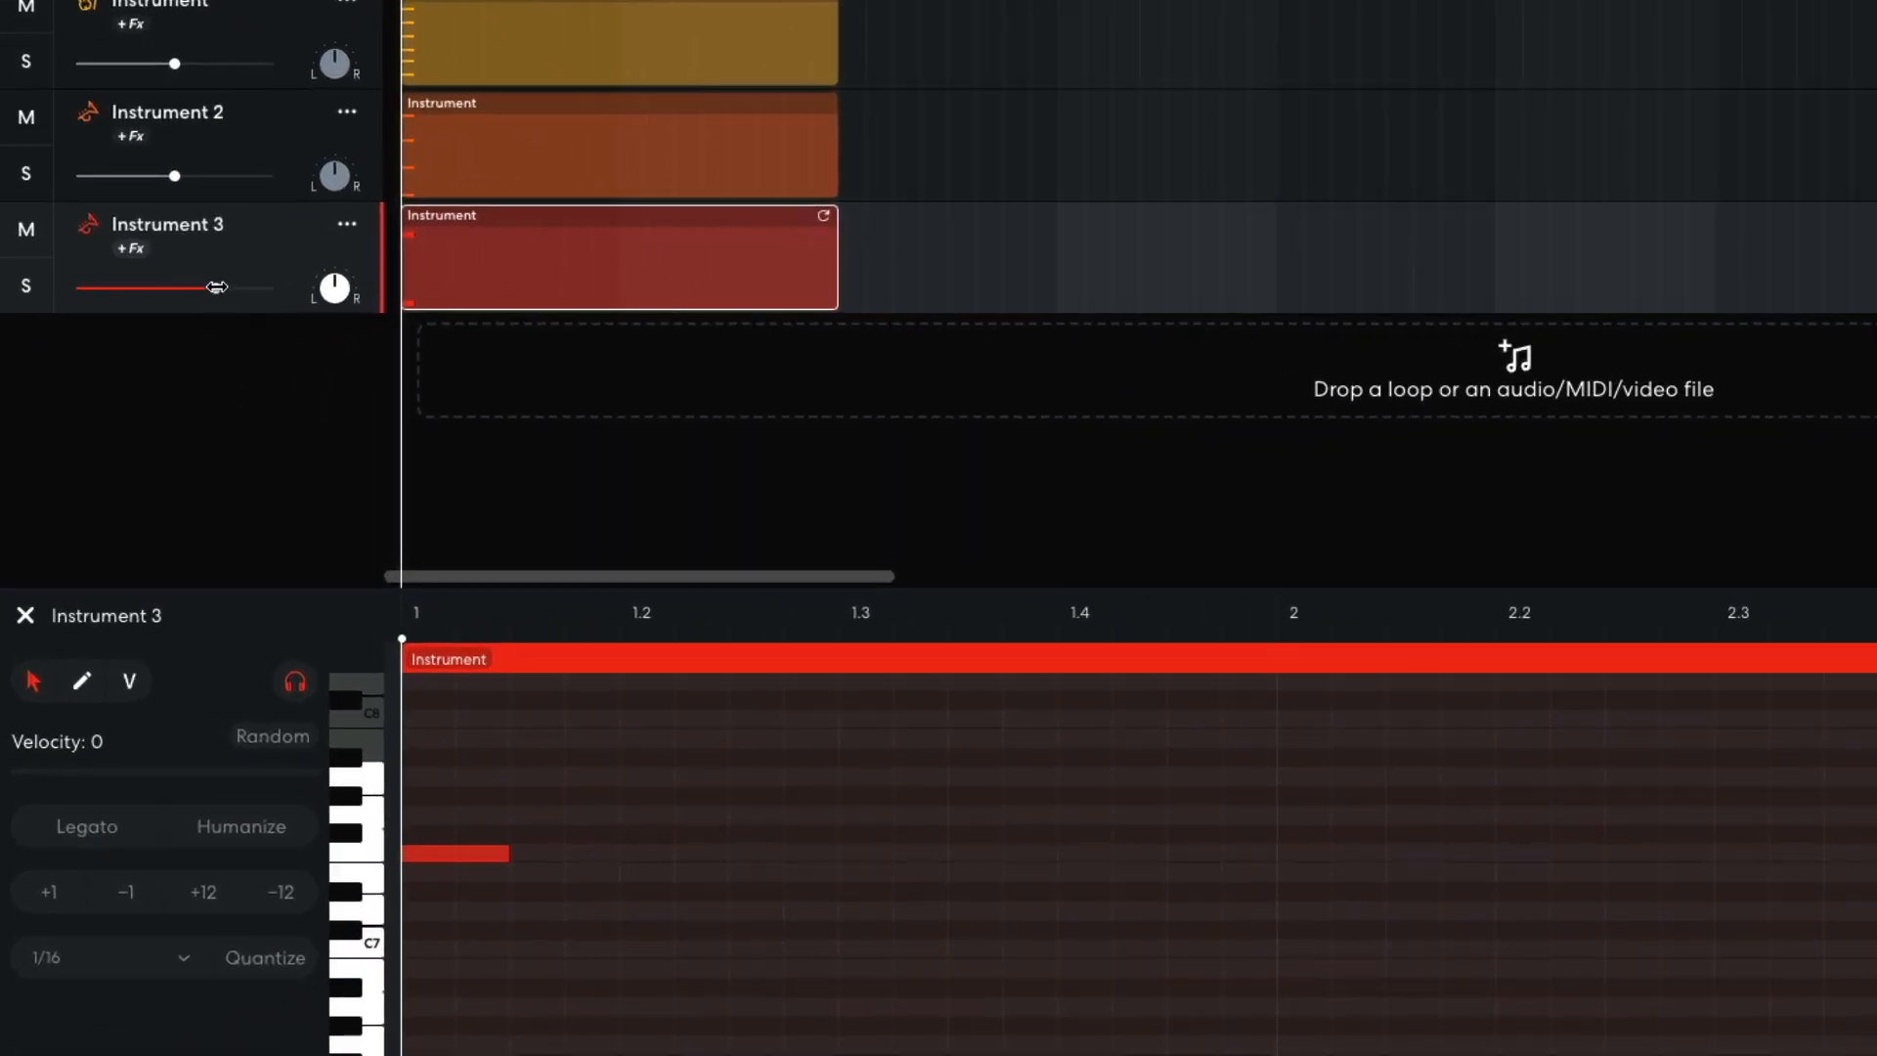
drag(155, 367, 121, 365)
mouse_move(169, 289)
mouse_down()
mouse_move(146, 290)
mouse_move(167, 292)
mouse_up()
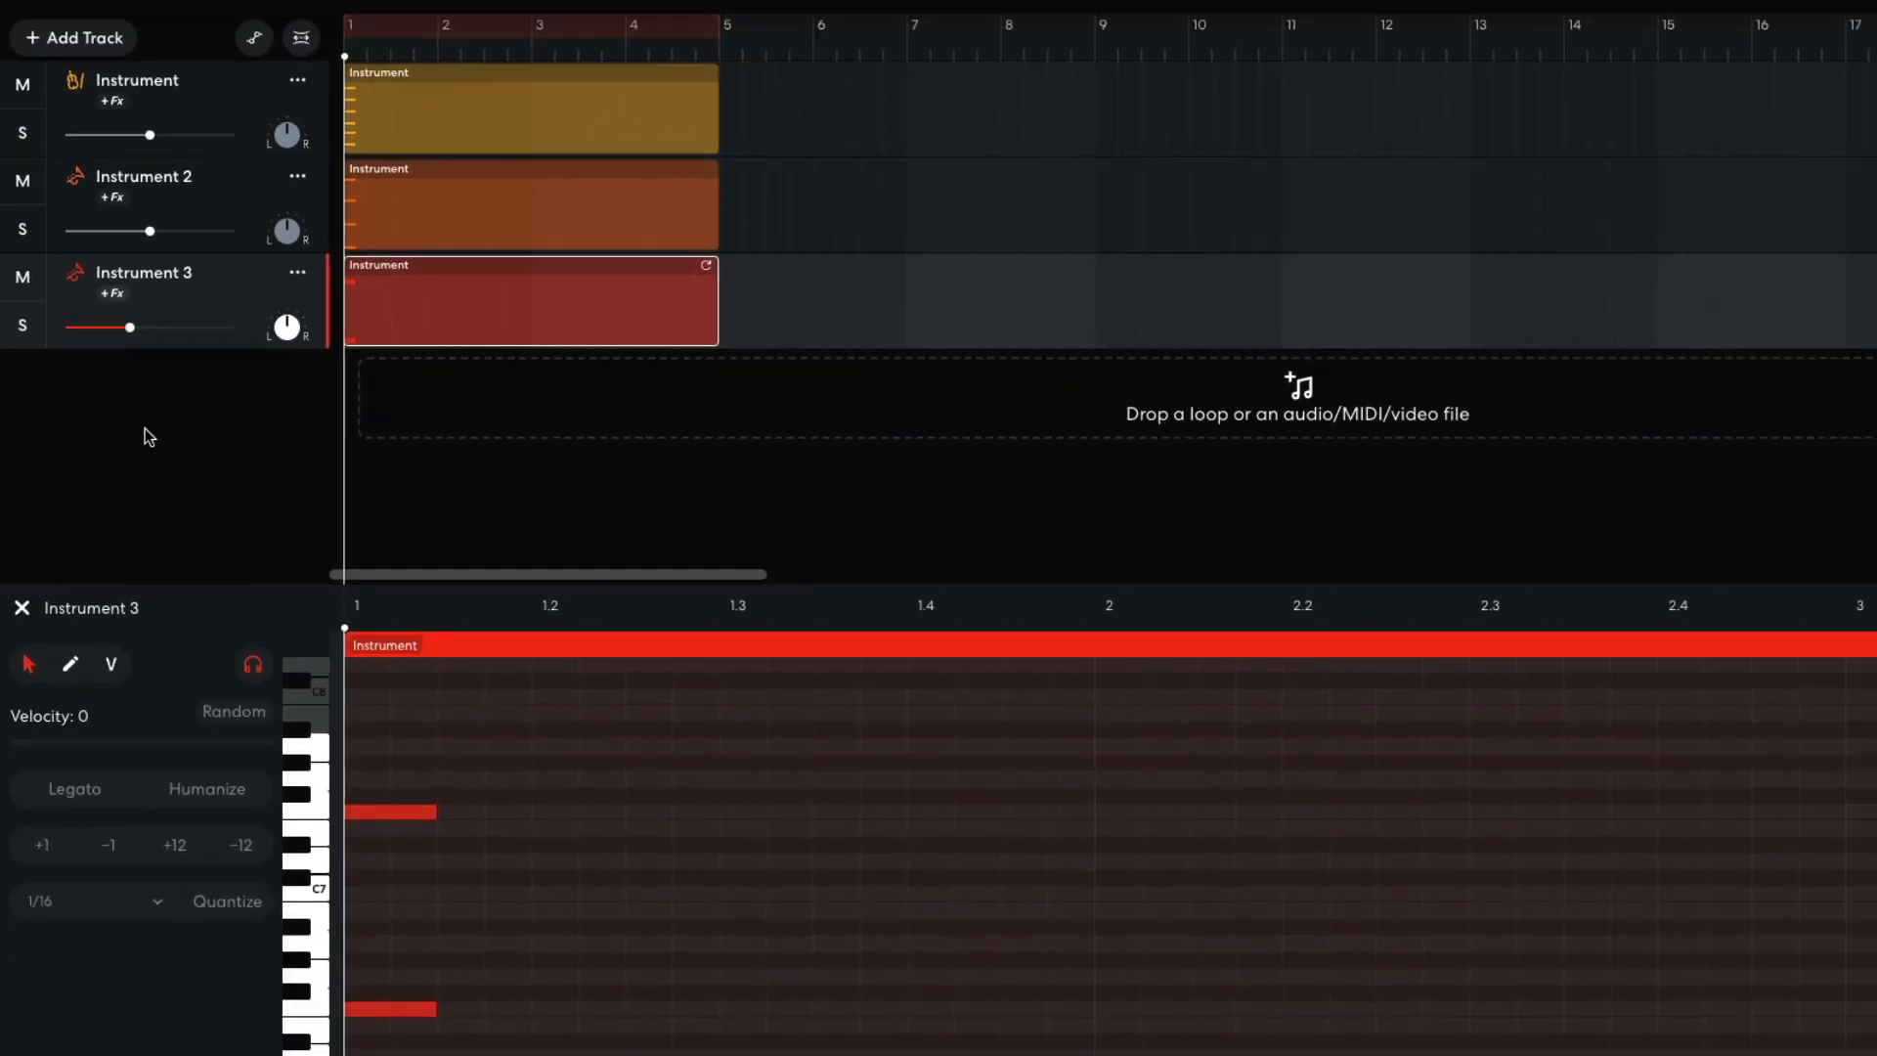
key(space)
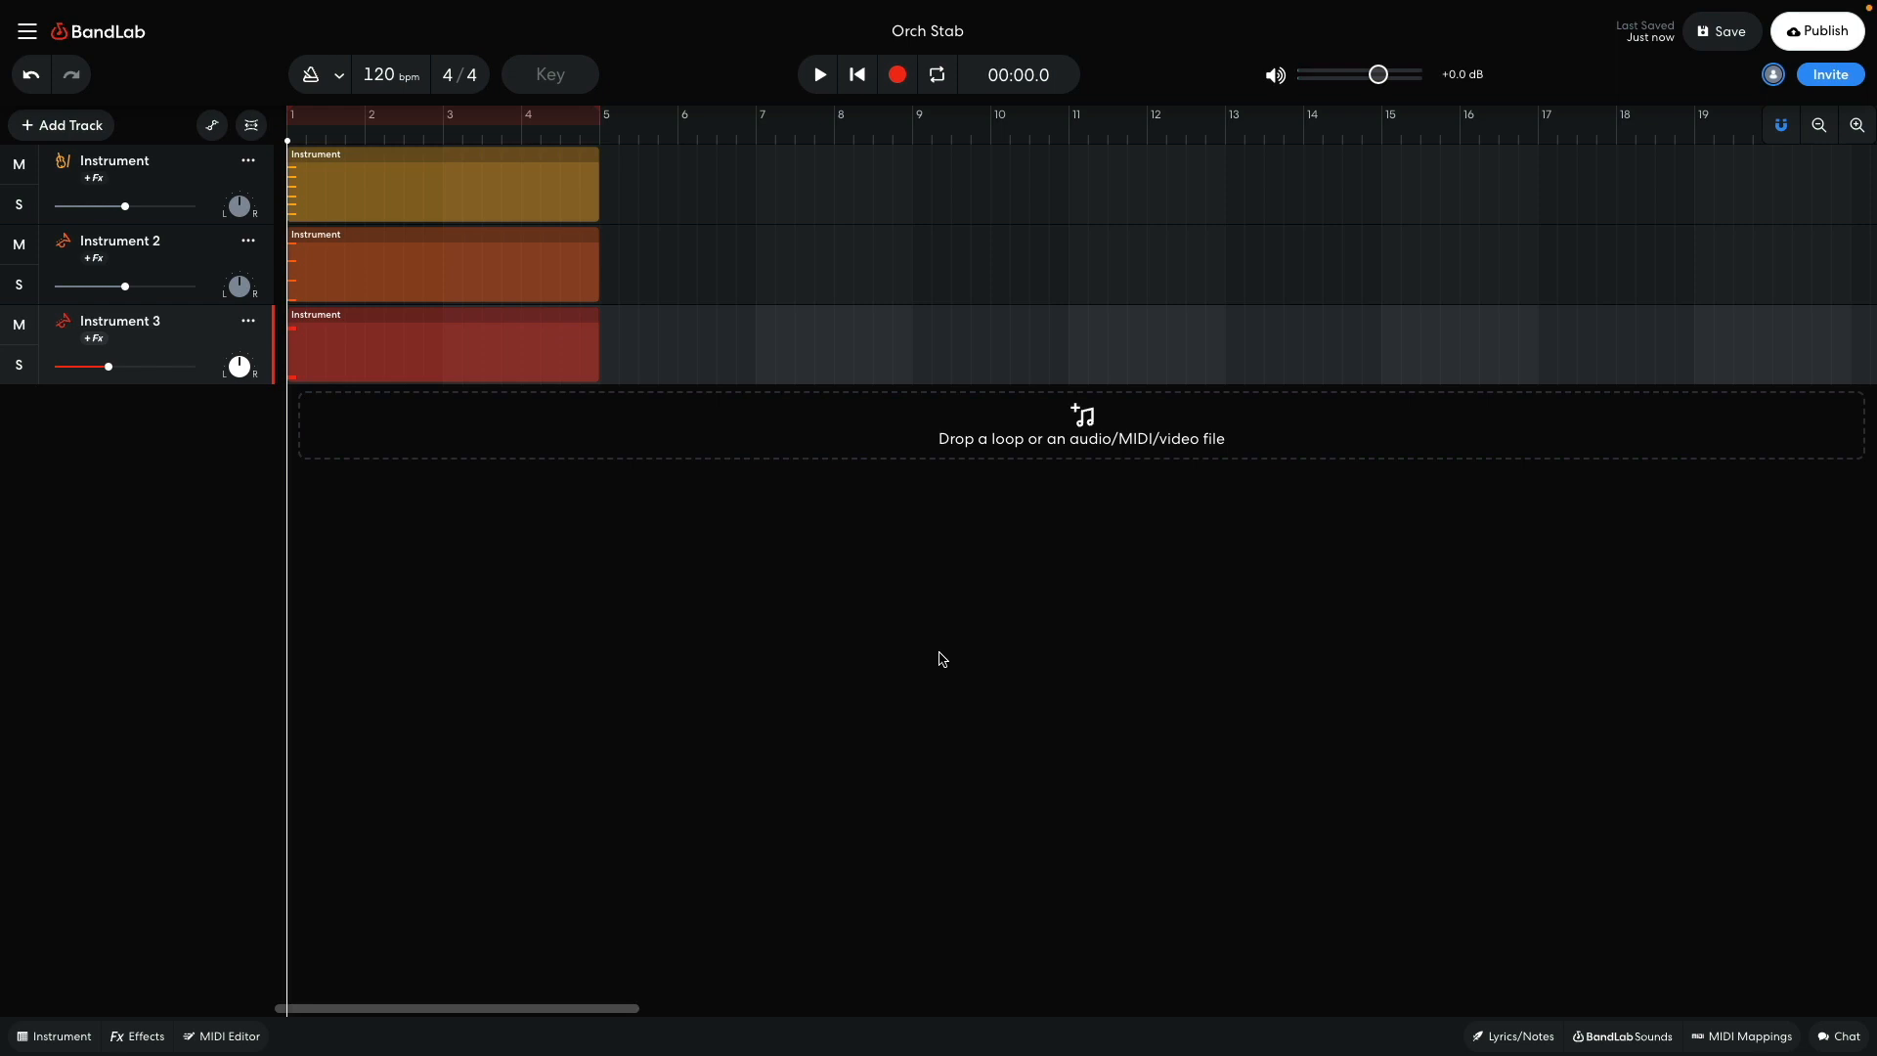
Step: Download the project's mixdown as an uncompressed 16-bit, 44.1 kHz WAV file
click(27, 30)
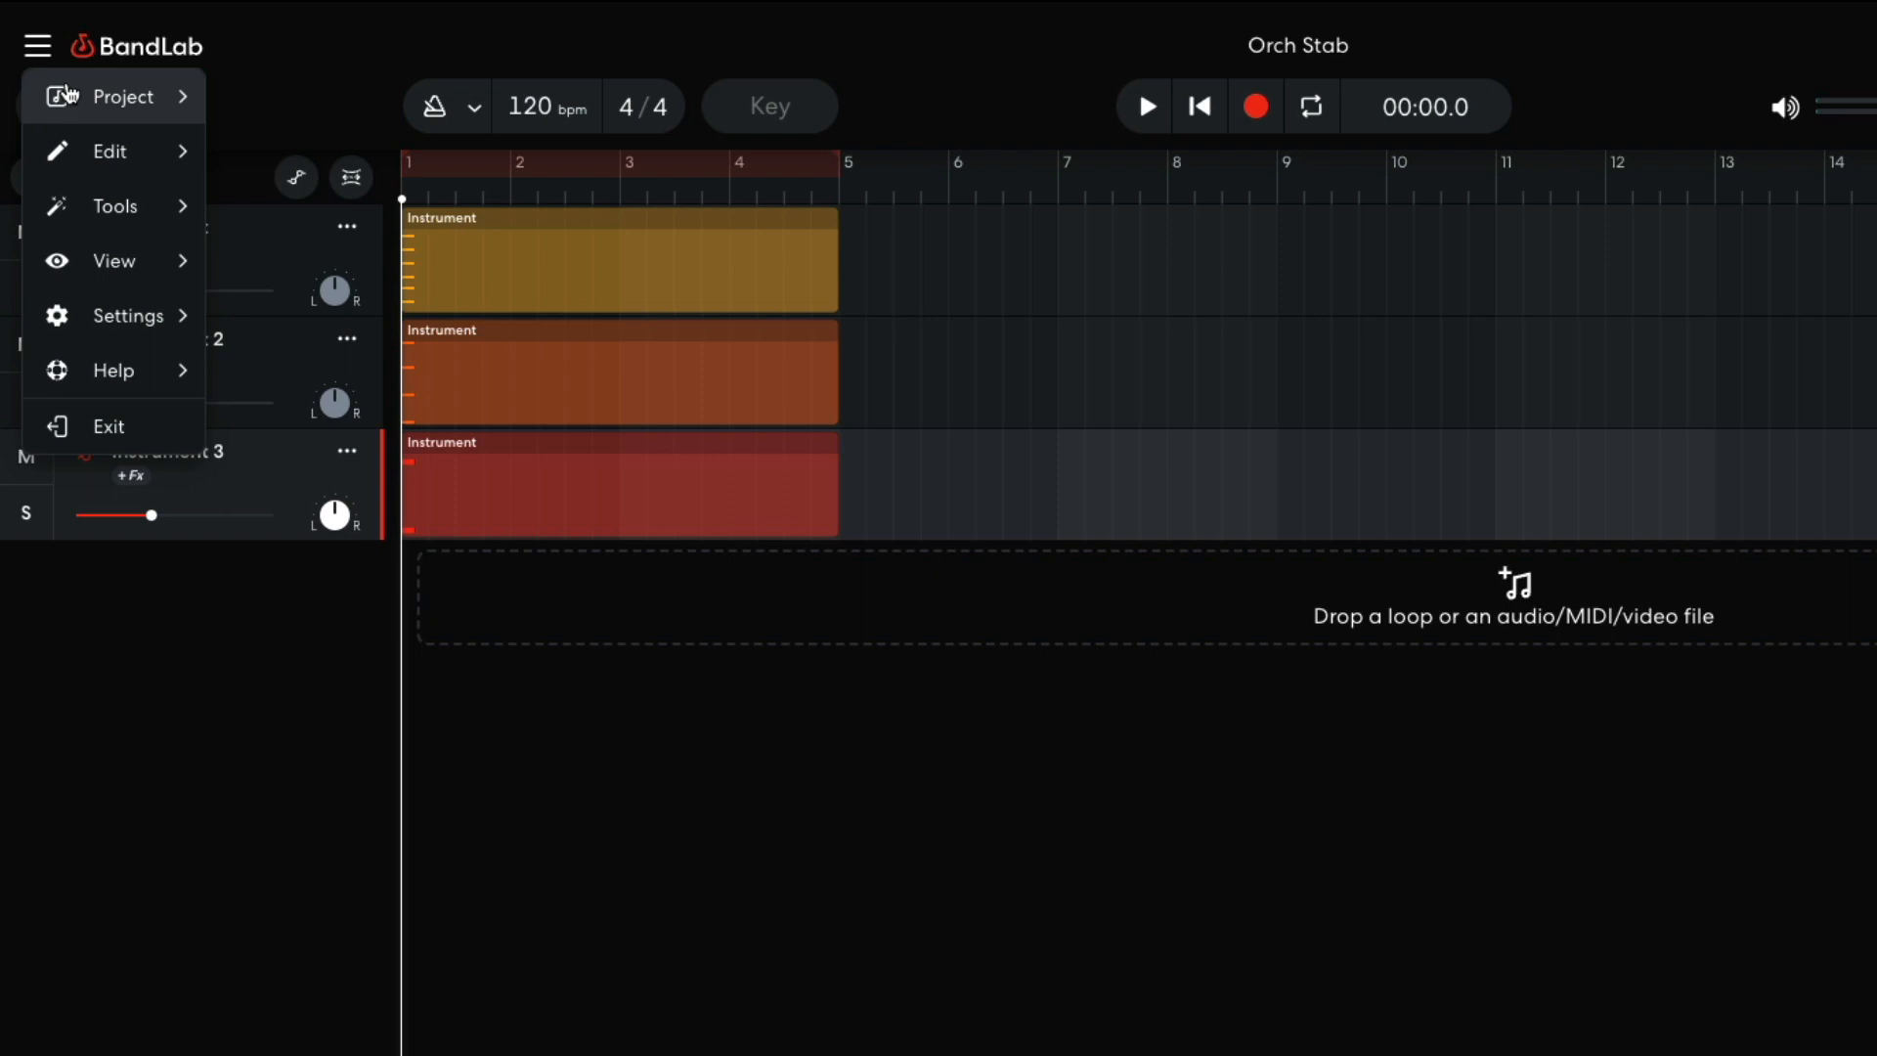
mouse_move(67, 94)
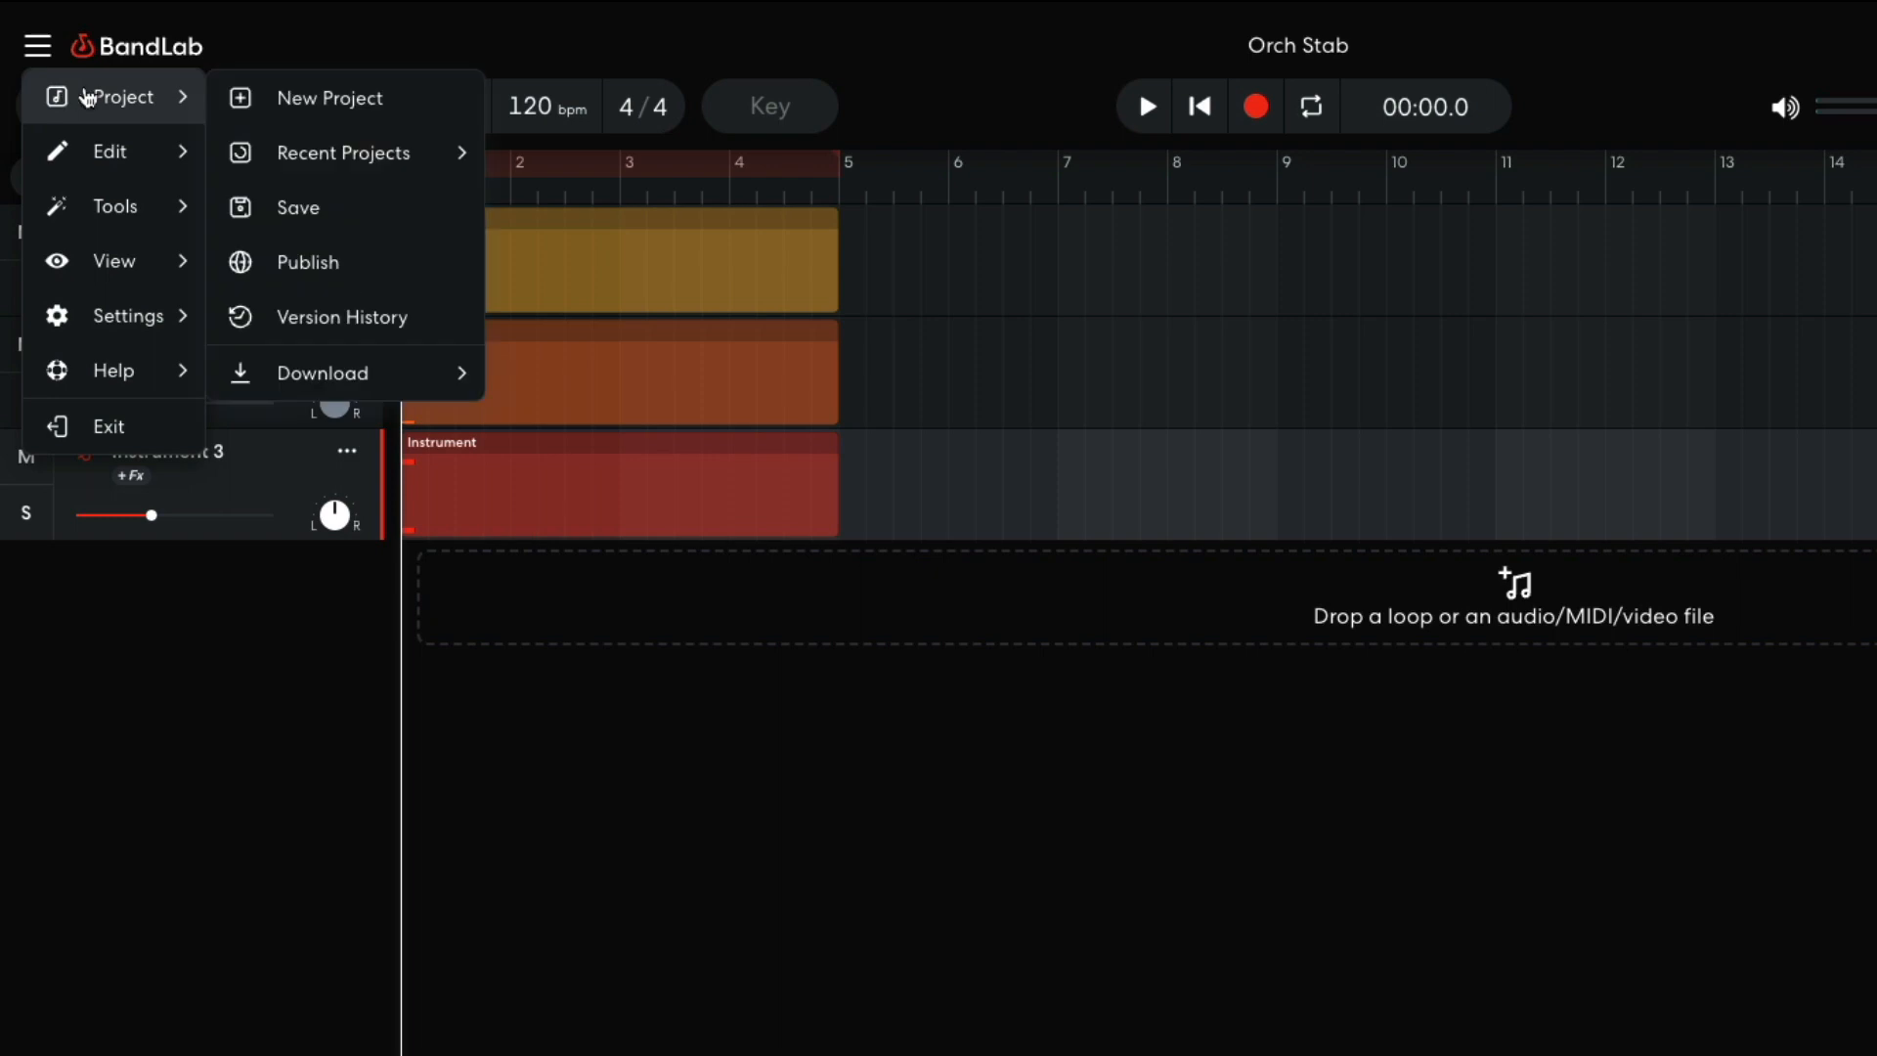
mouse_move(337, 393)
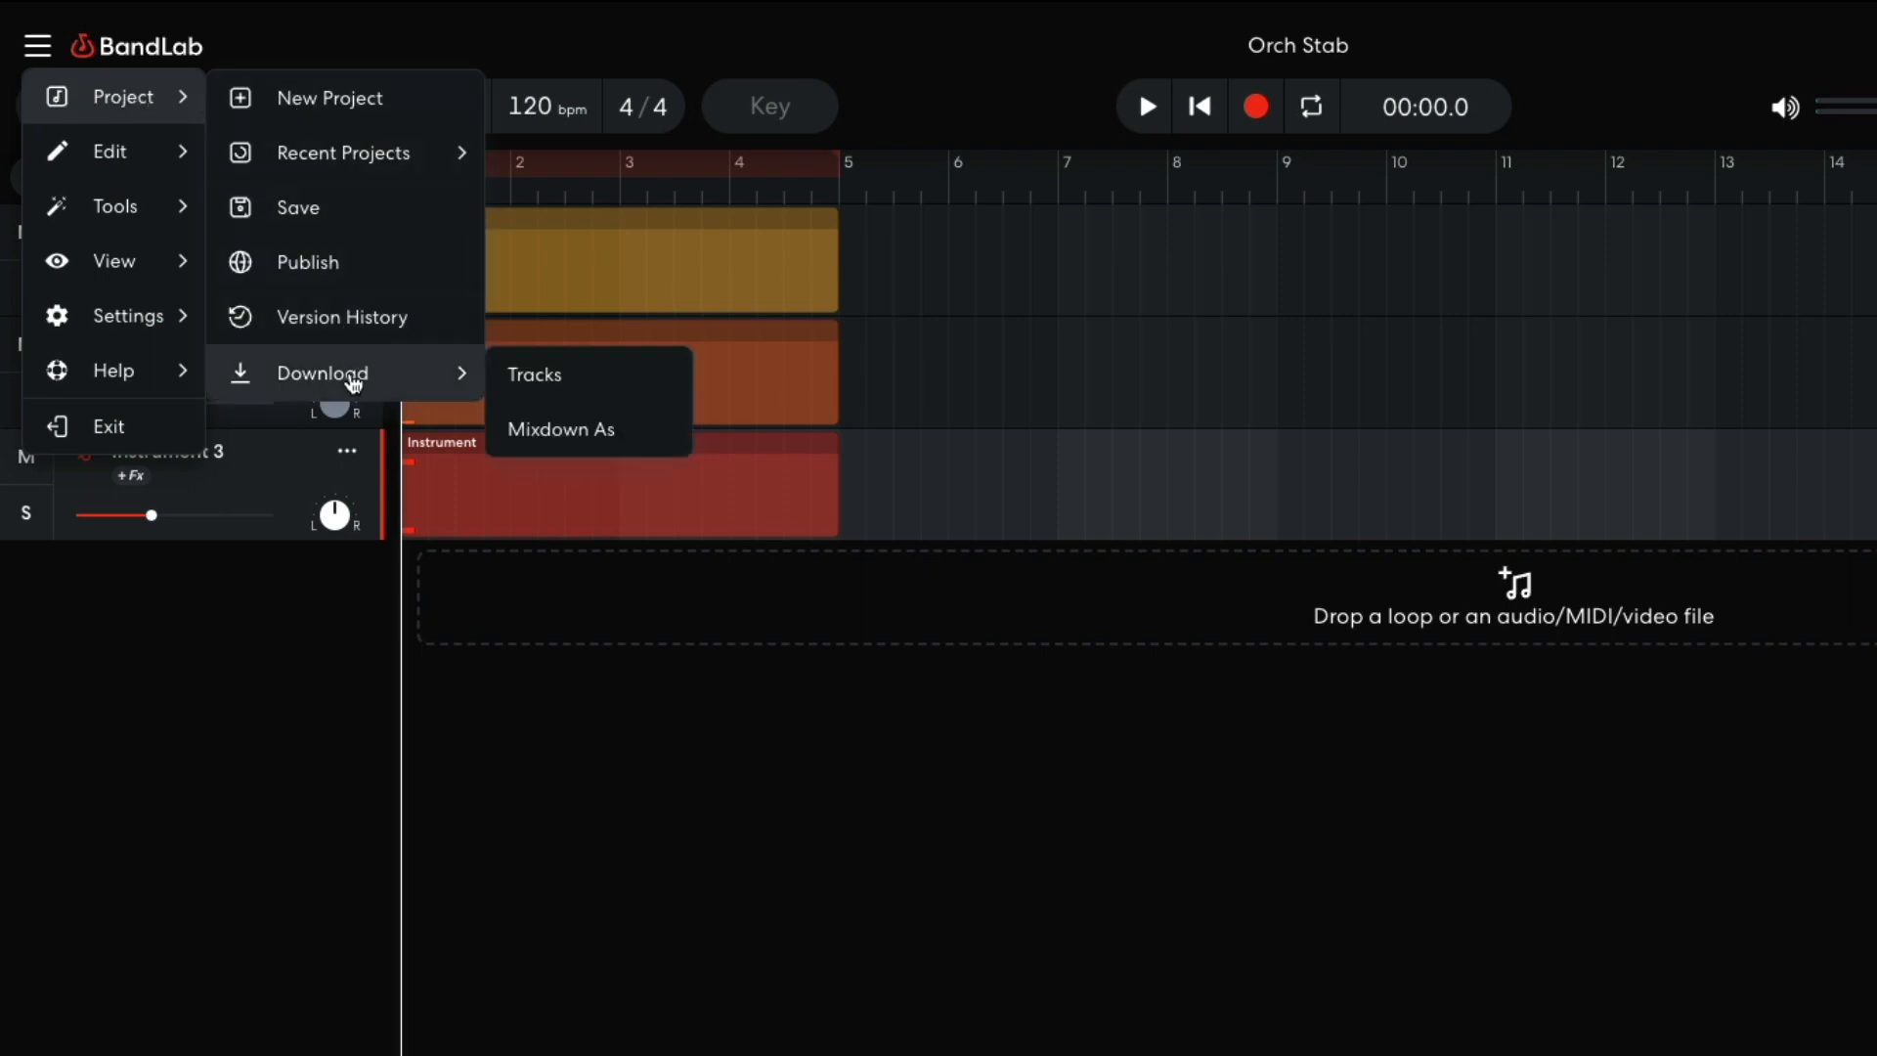
click(576, 436)
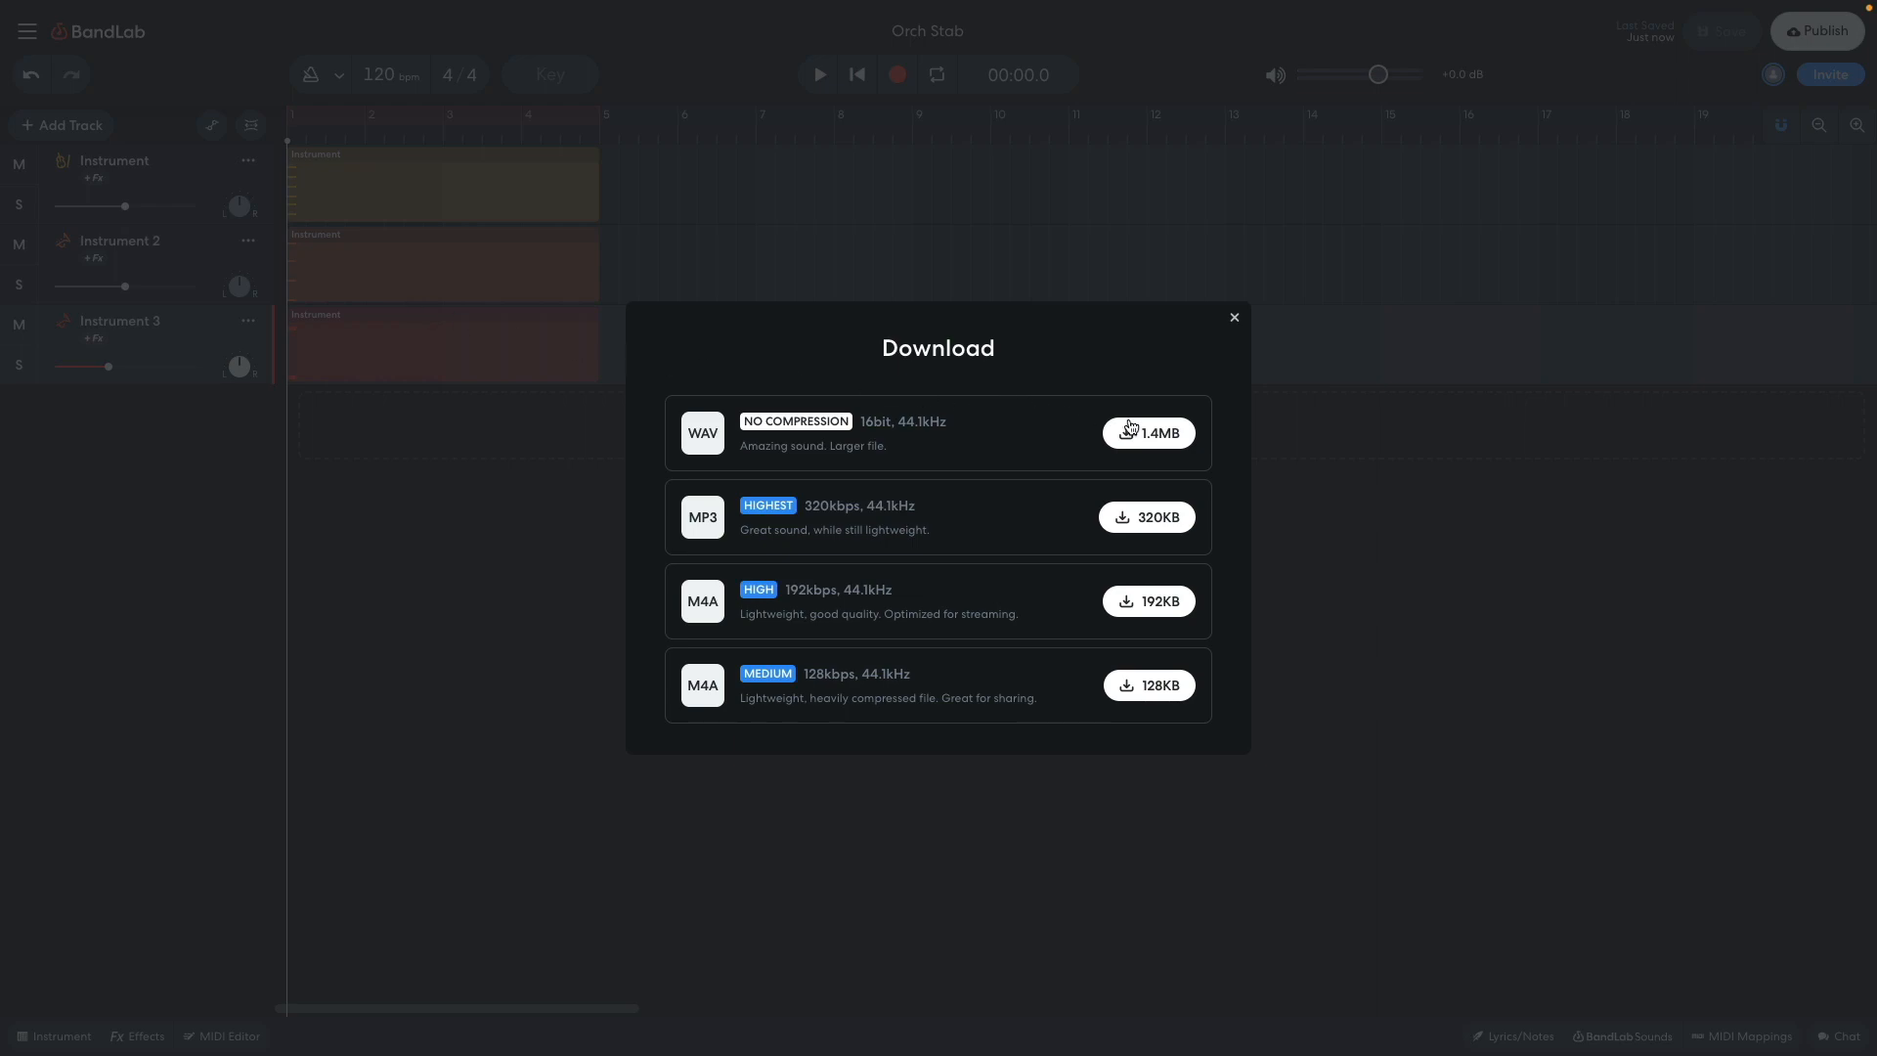
click(1142, 432)
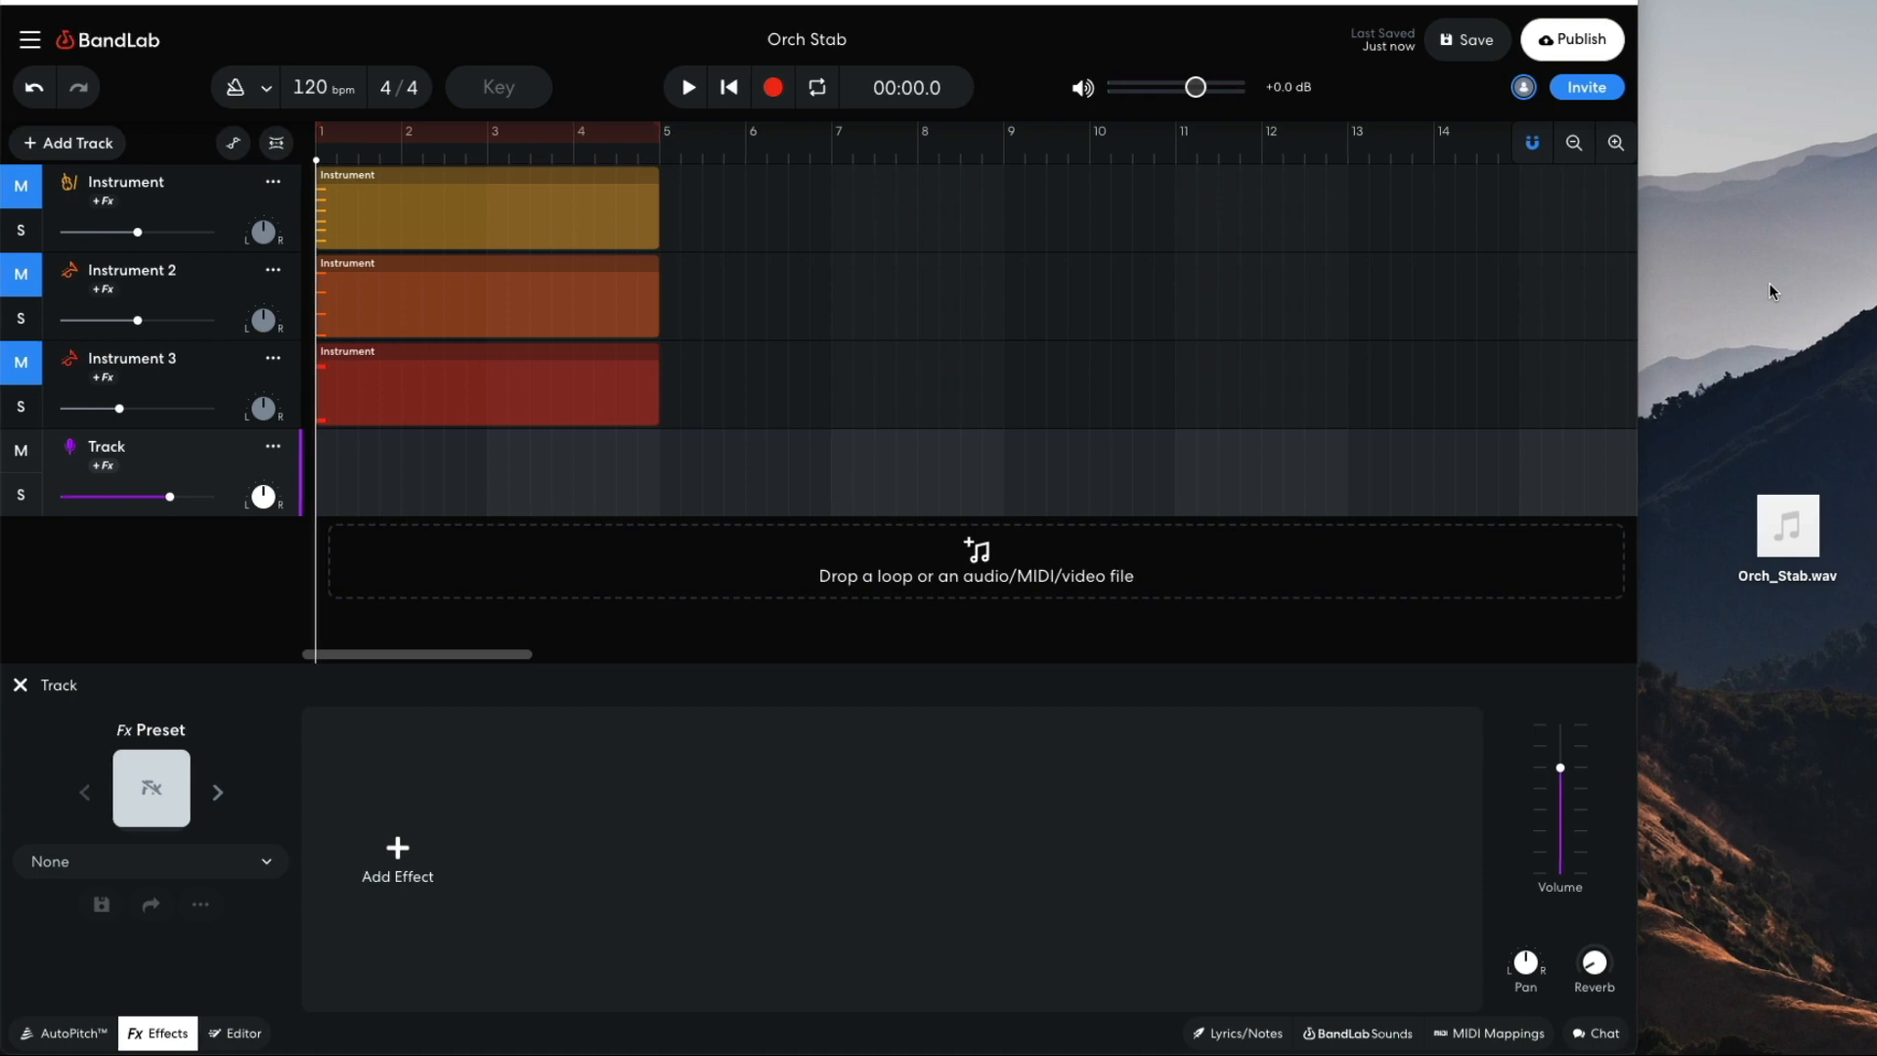
Step: Import Orch_Stab.wav from the desktop to the start of the empty audio track and play it back
drag(1783, 518, 332, 495)
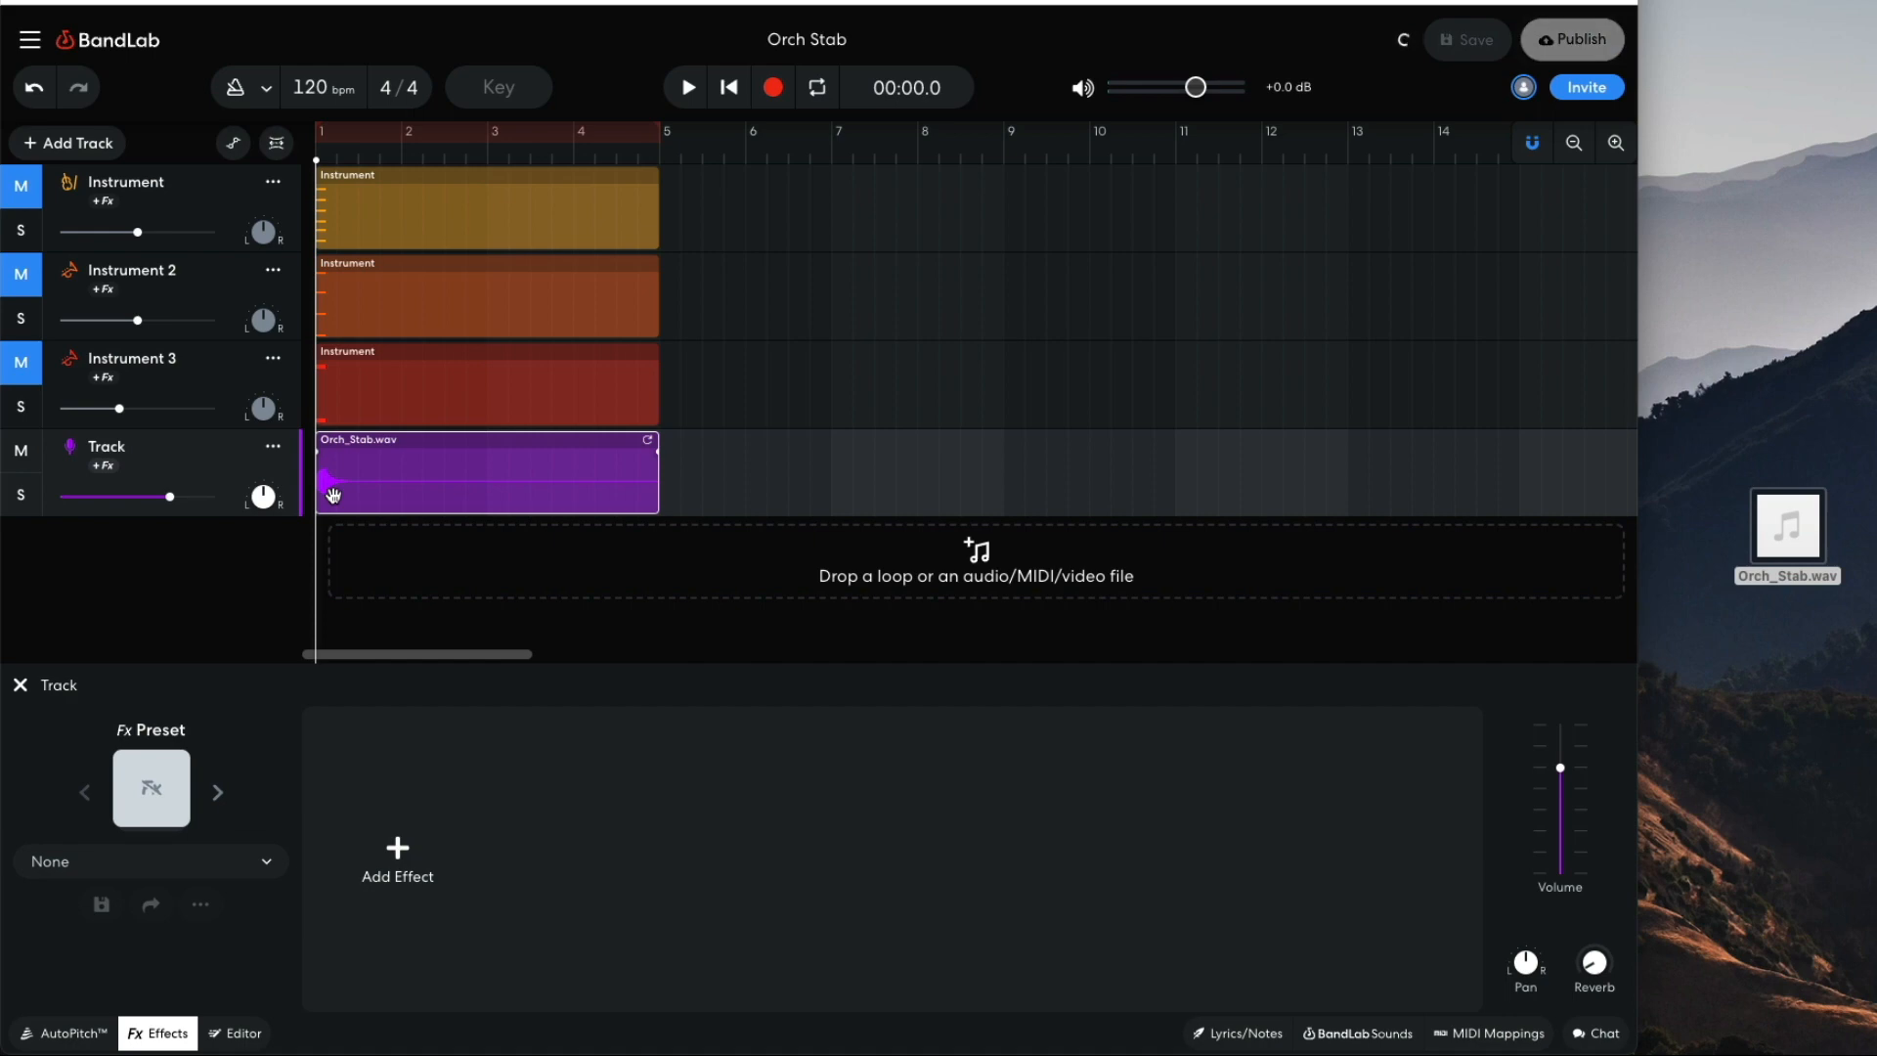
key(space)
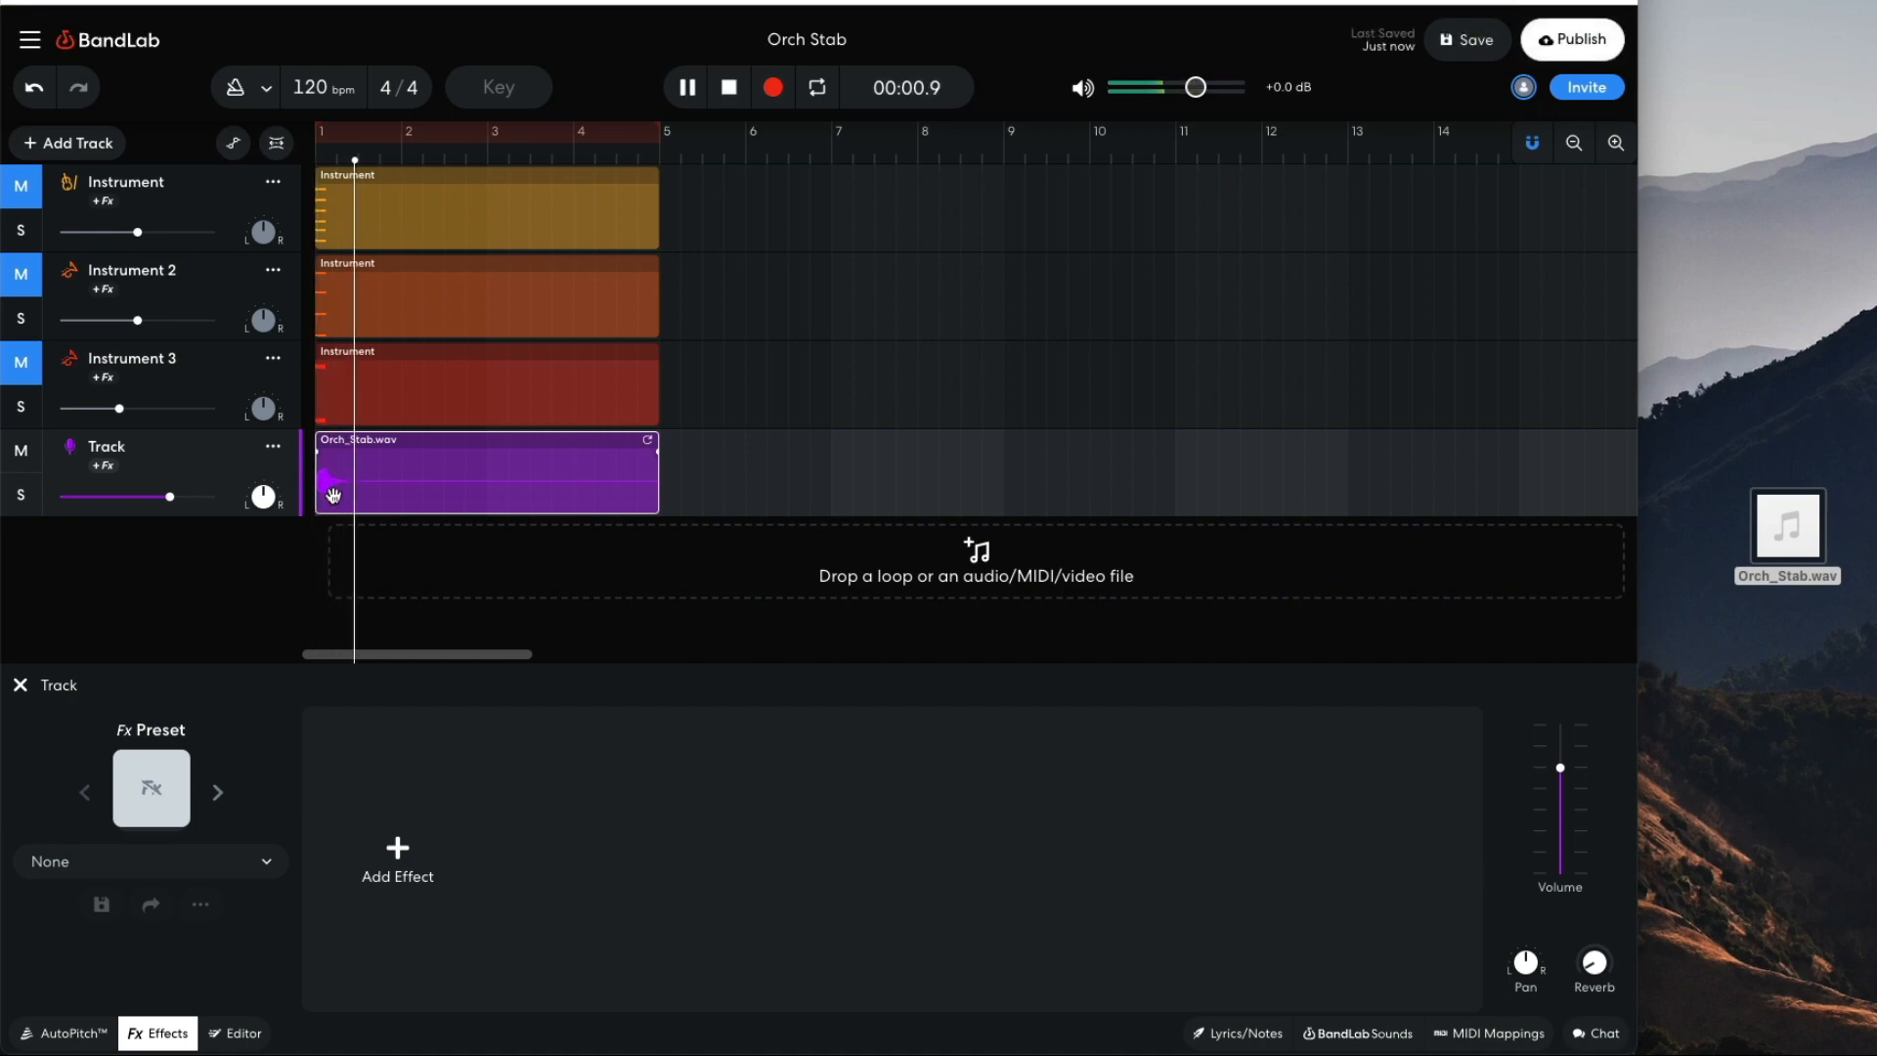
key(space)
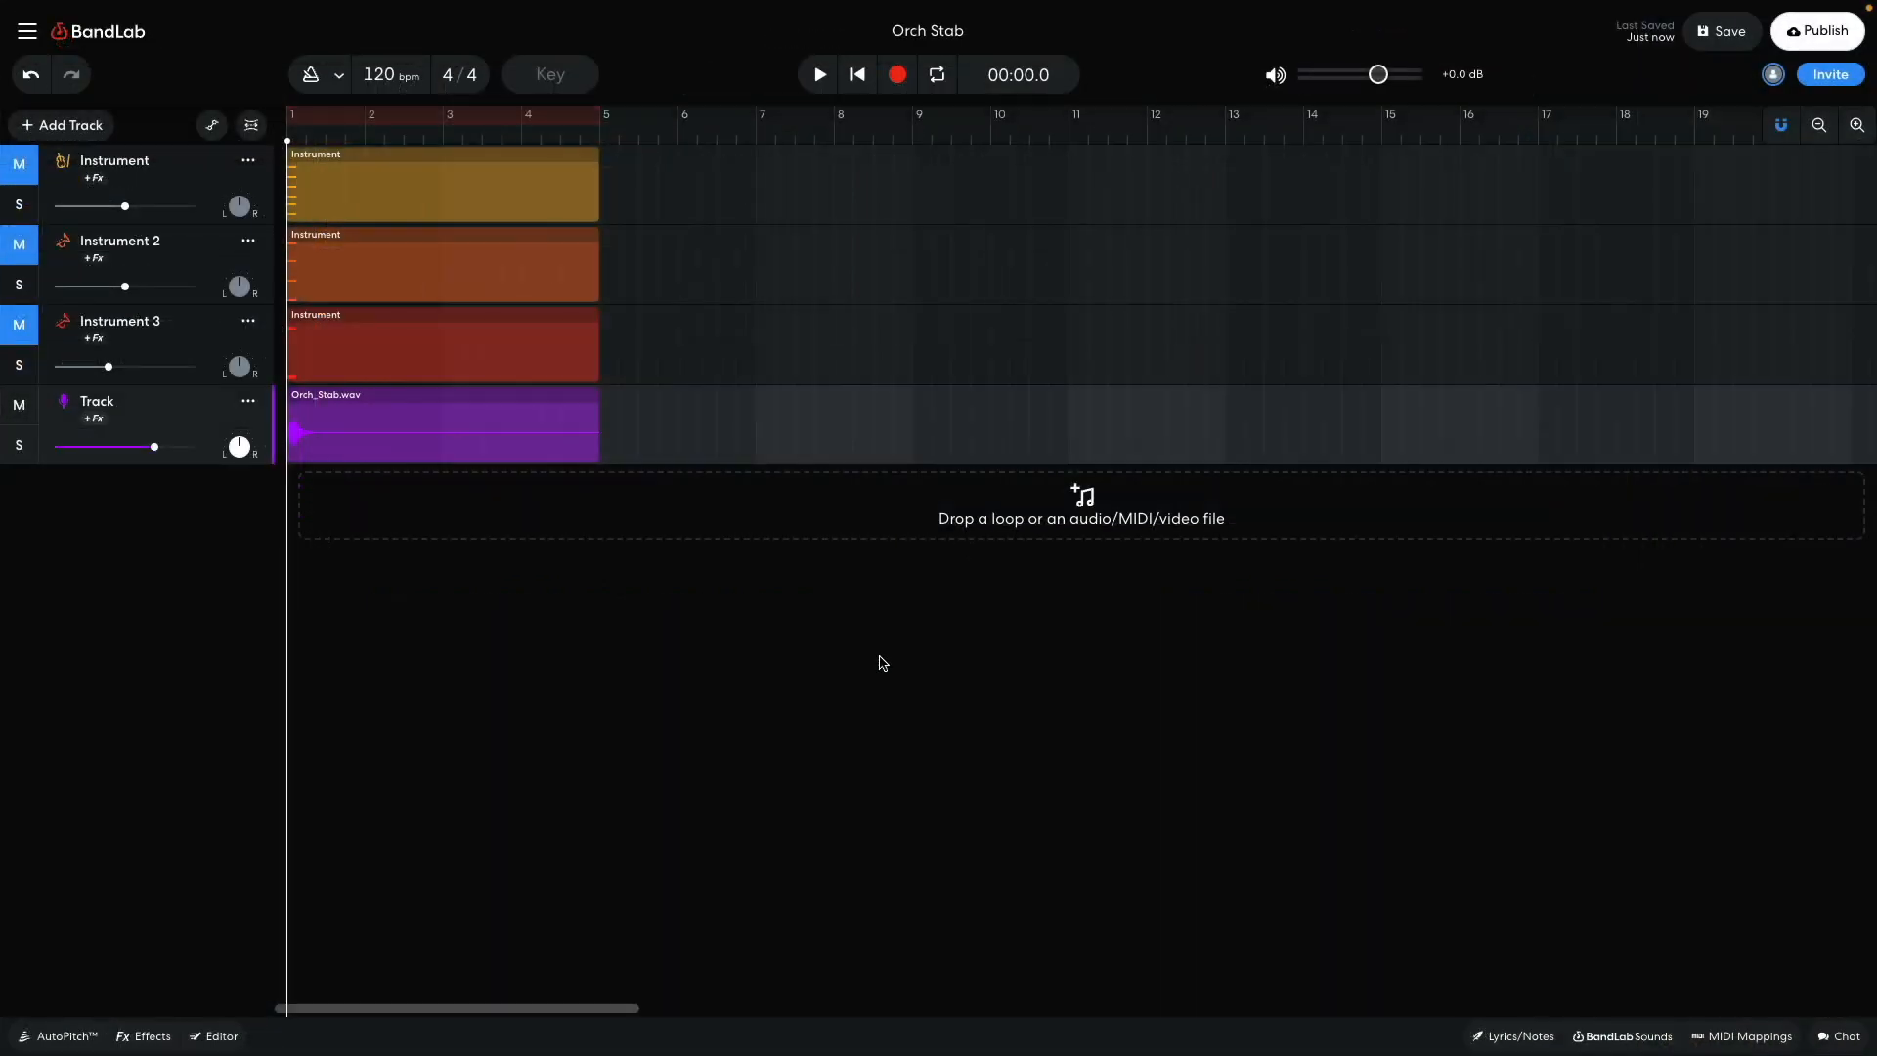
Step: Add a Bitcrusher effect from the Distortion category to the audio track holding Orch_Stab.wav
click(146, 1042)
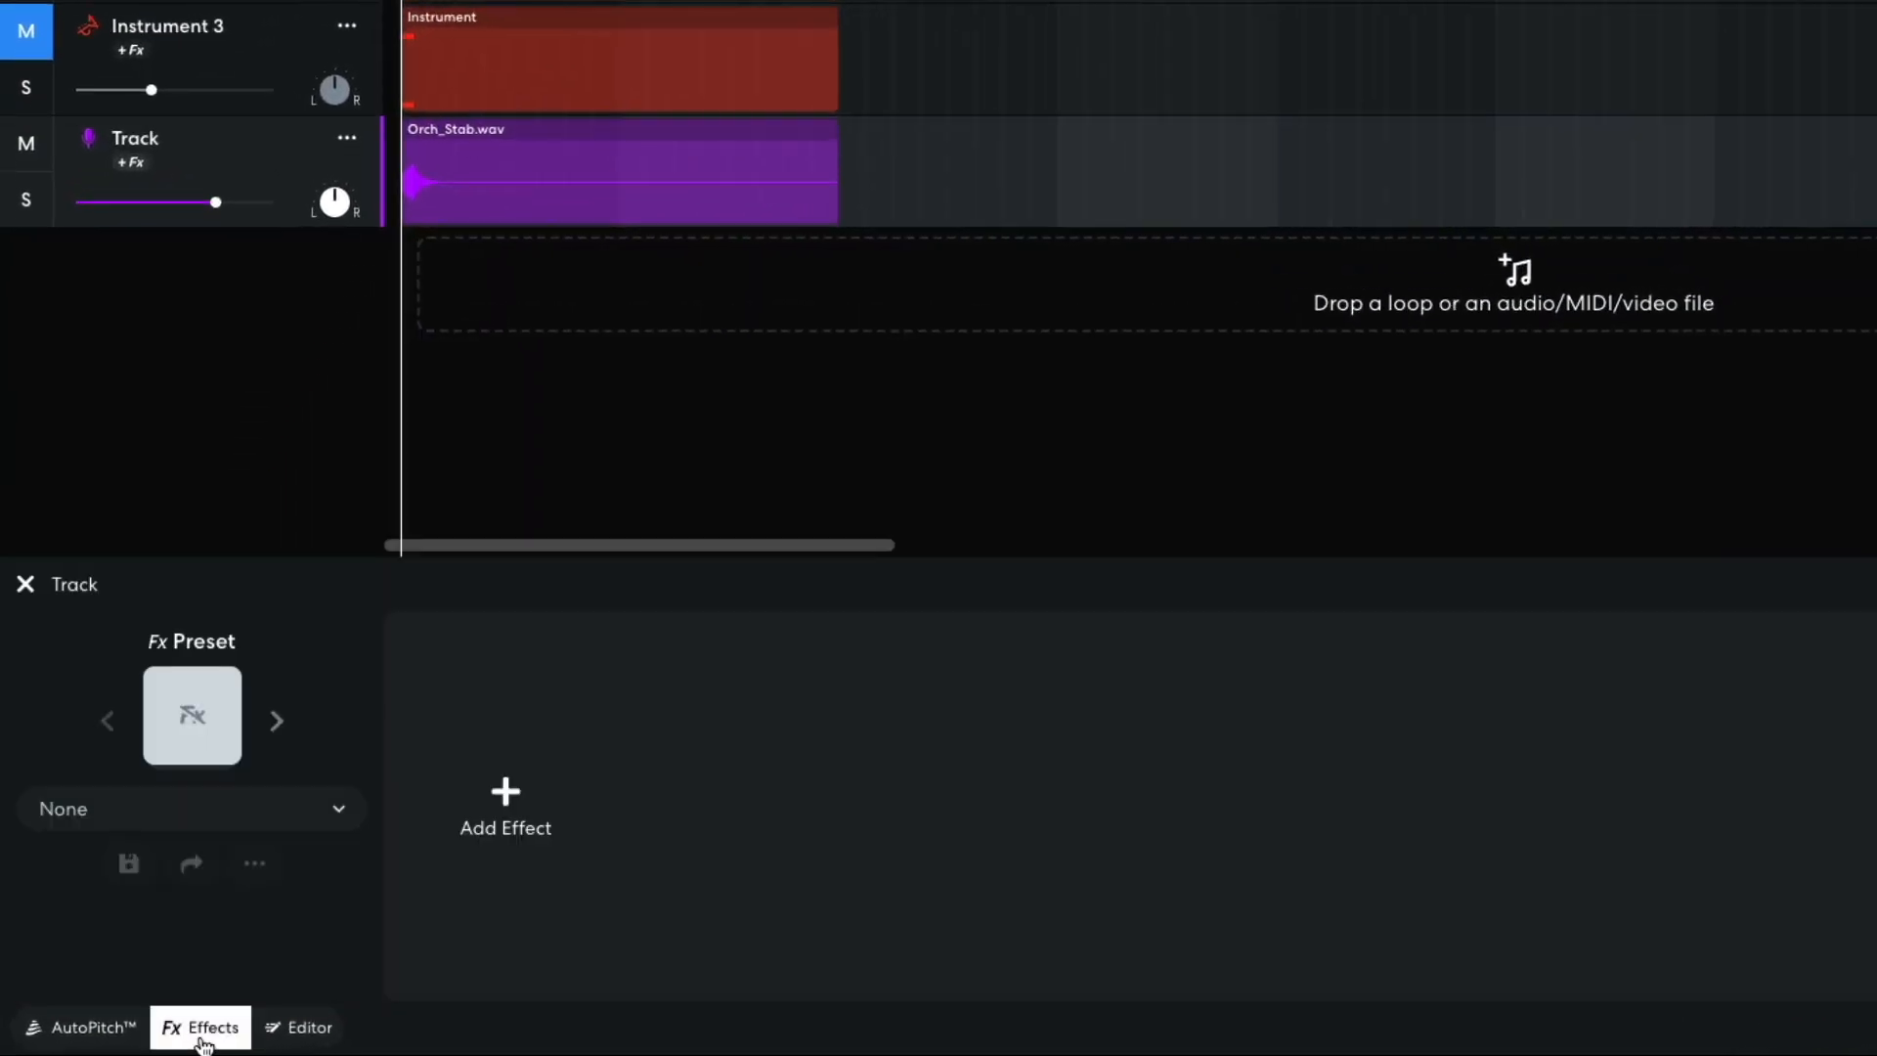
click(503, 811)
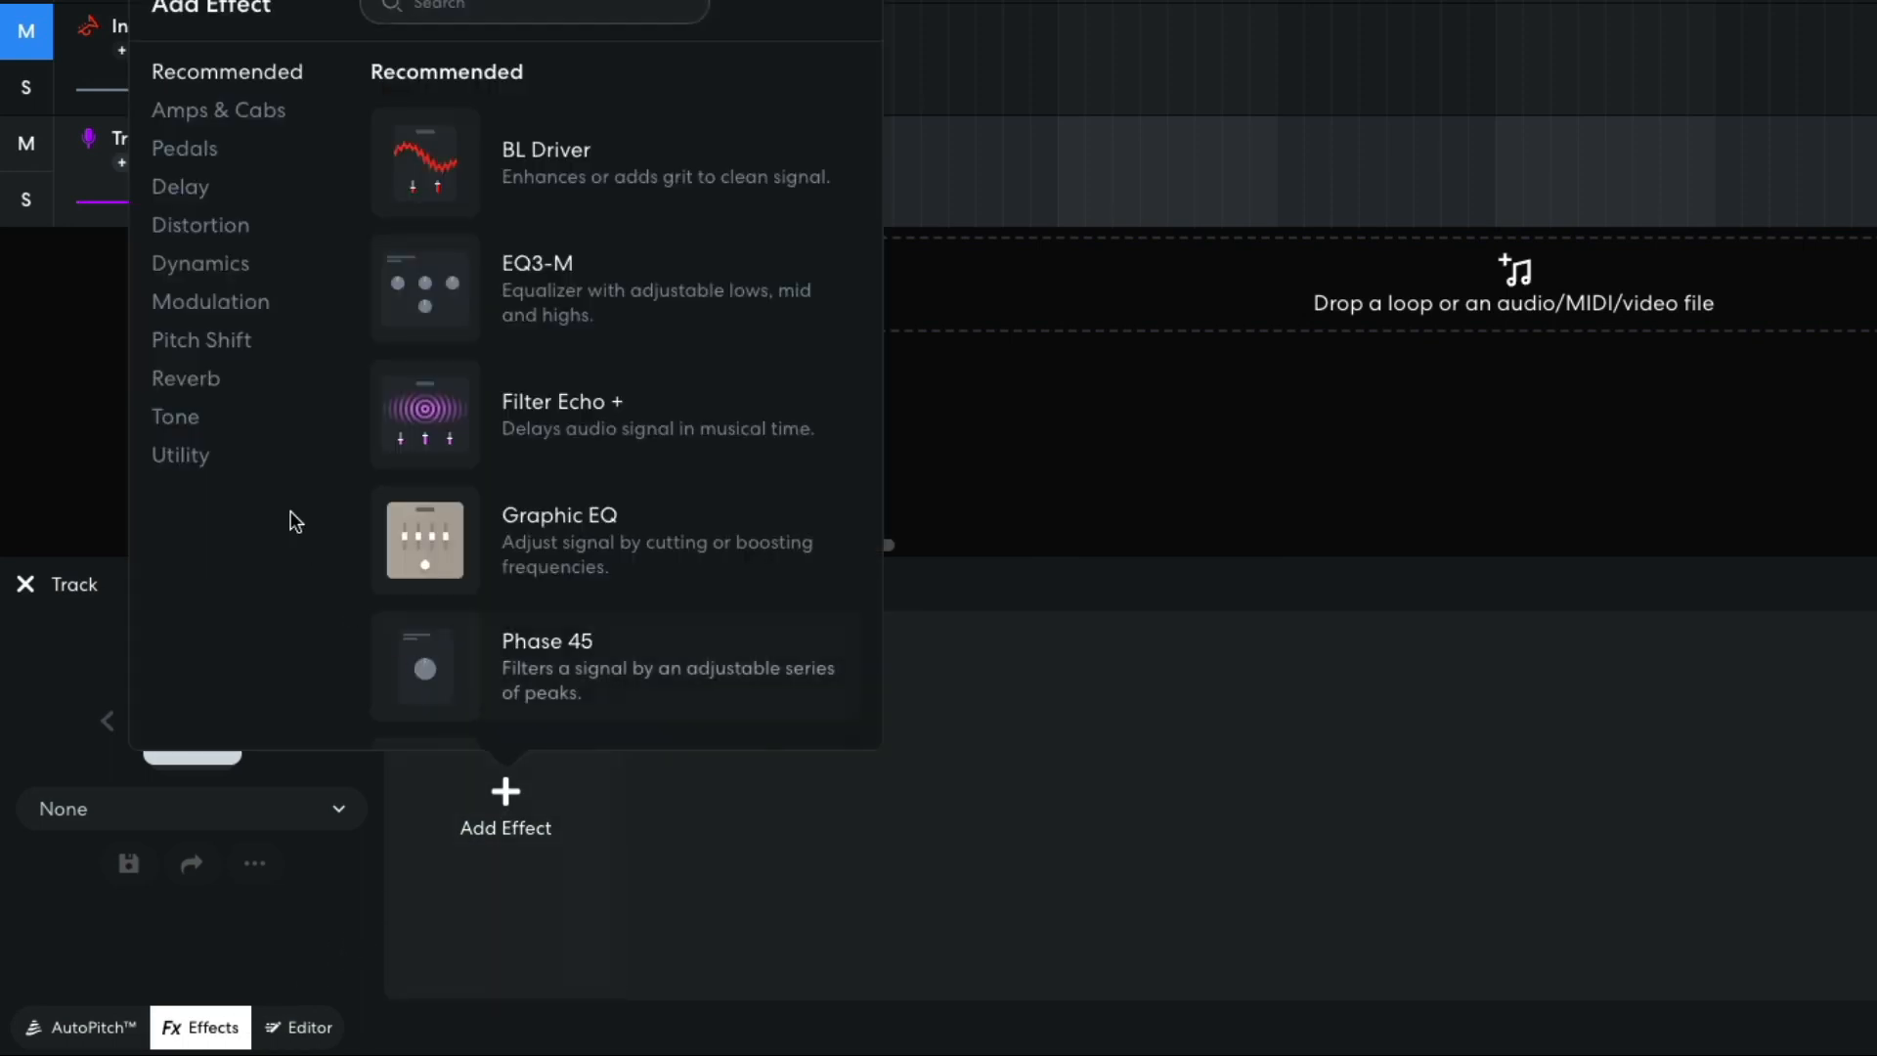
scroll(217, 232, down, 1)
click(217, 232)
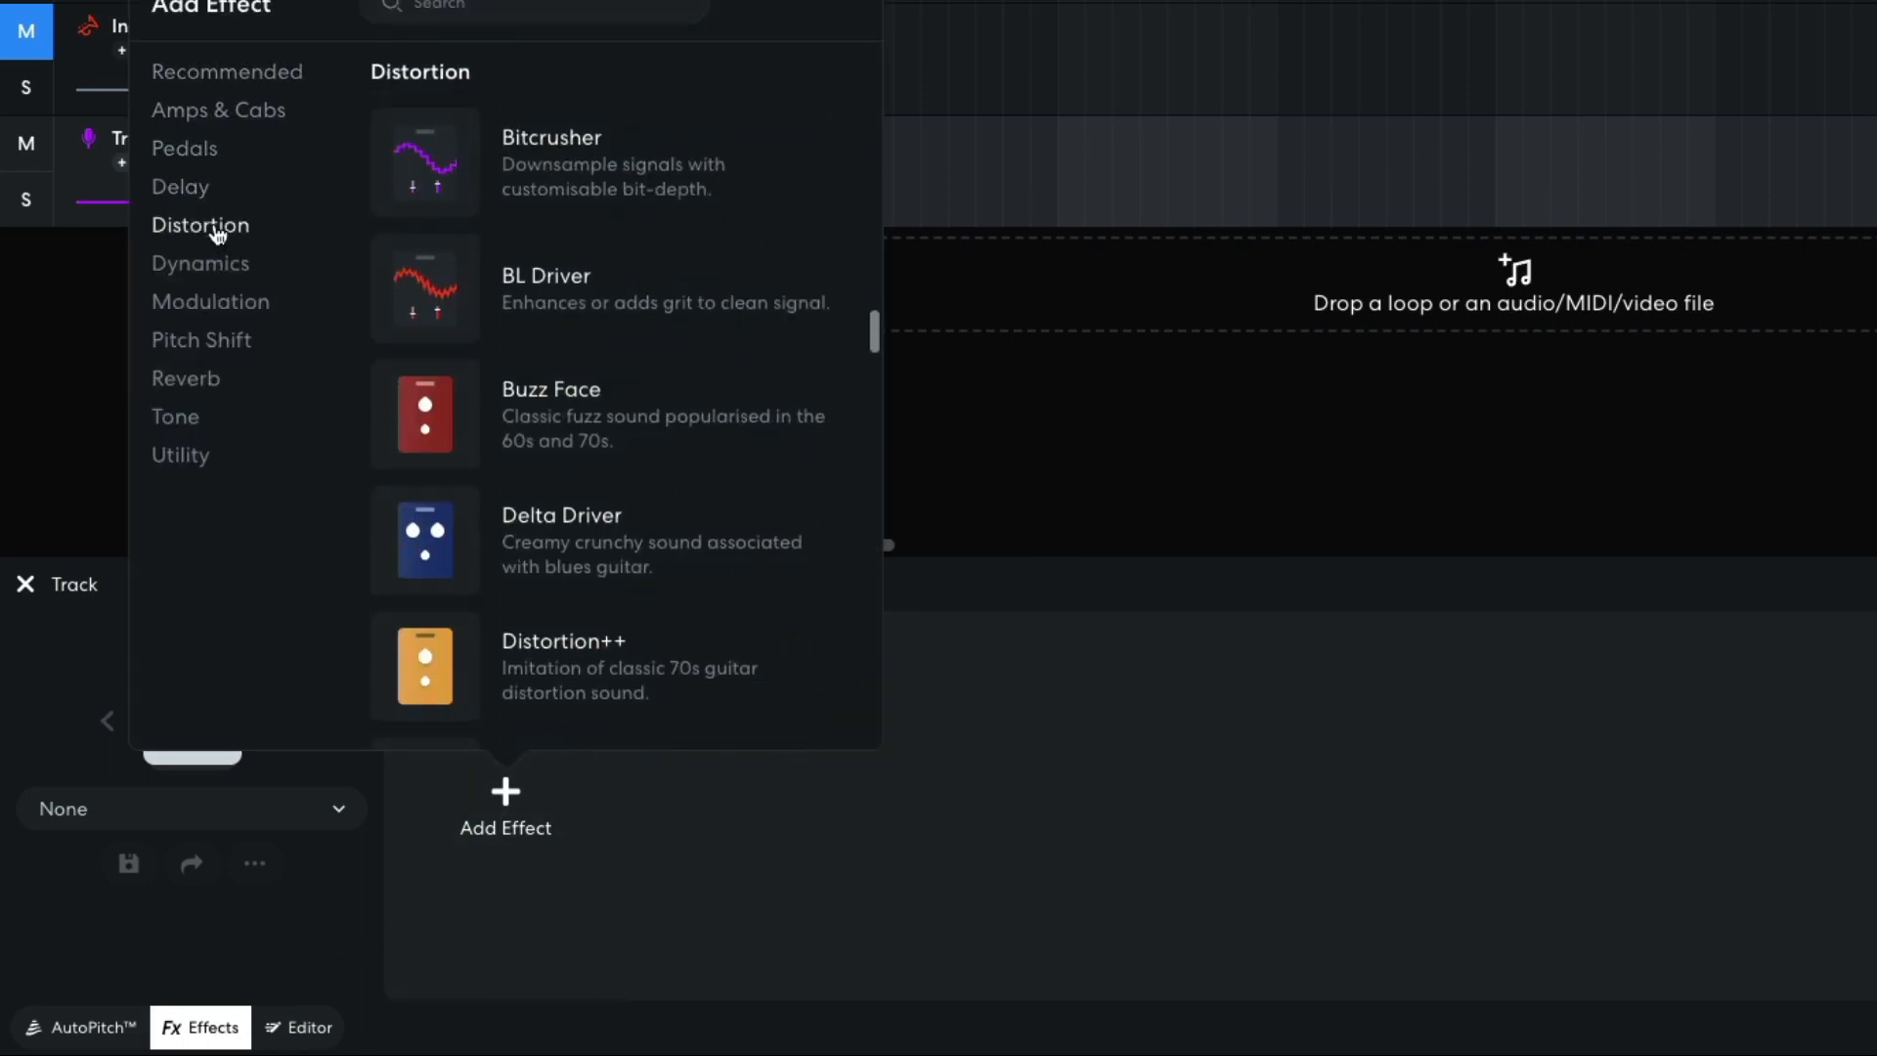
click(439, 173)
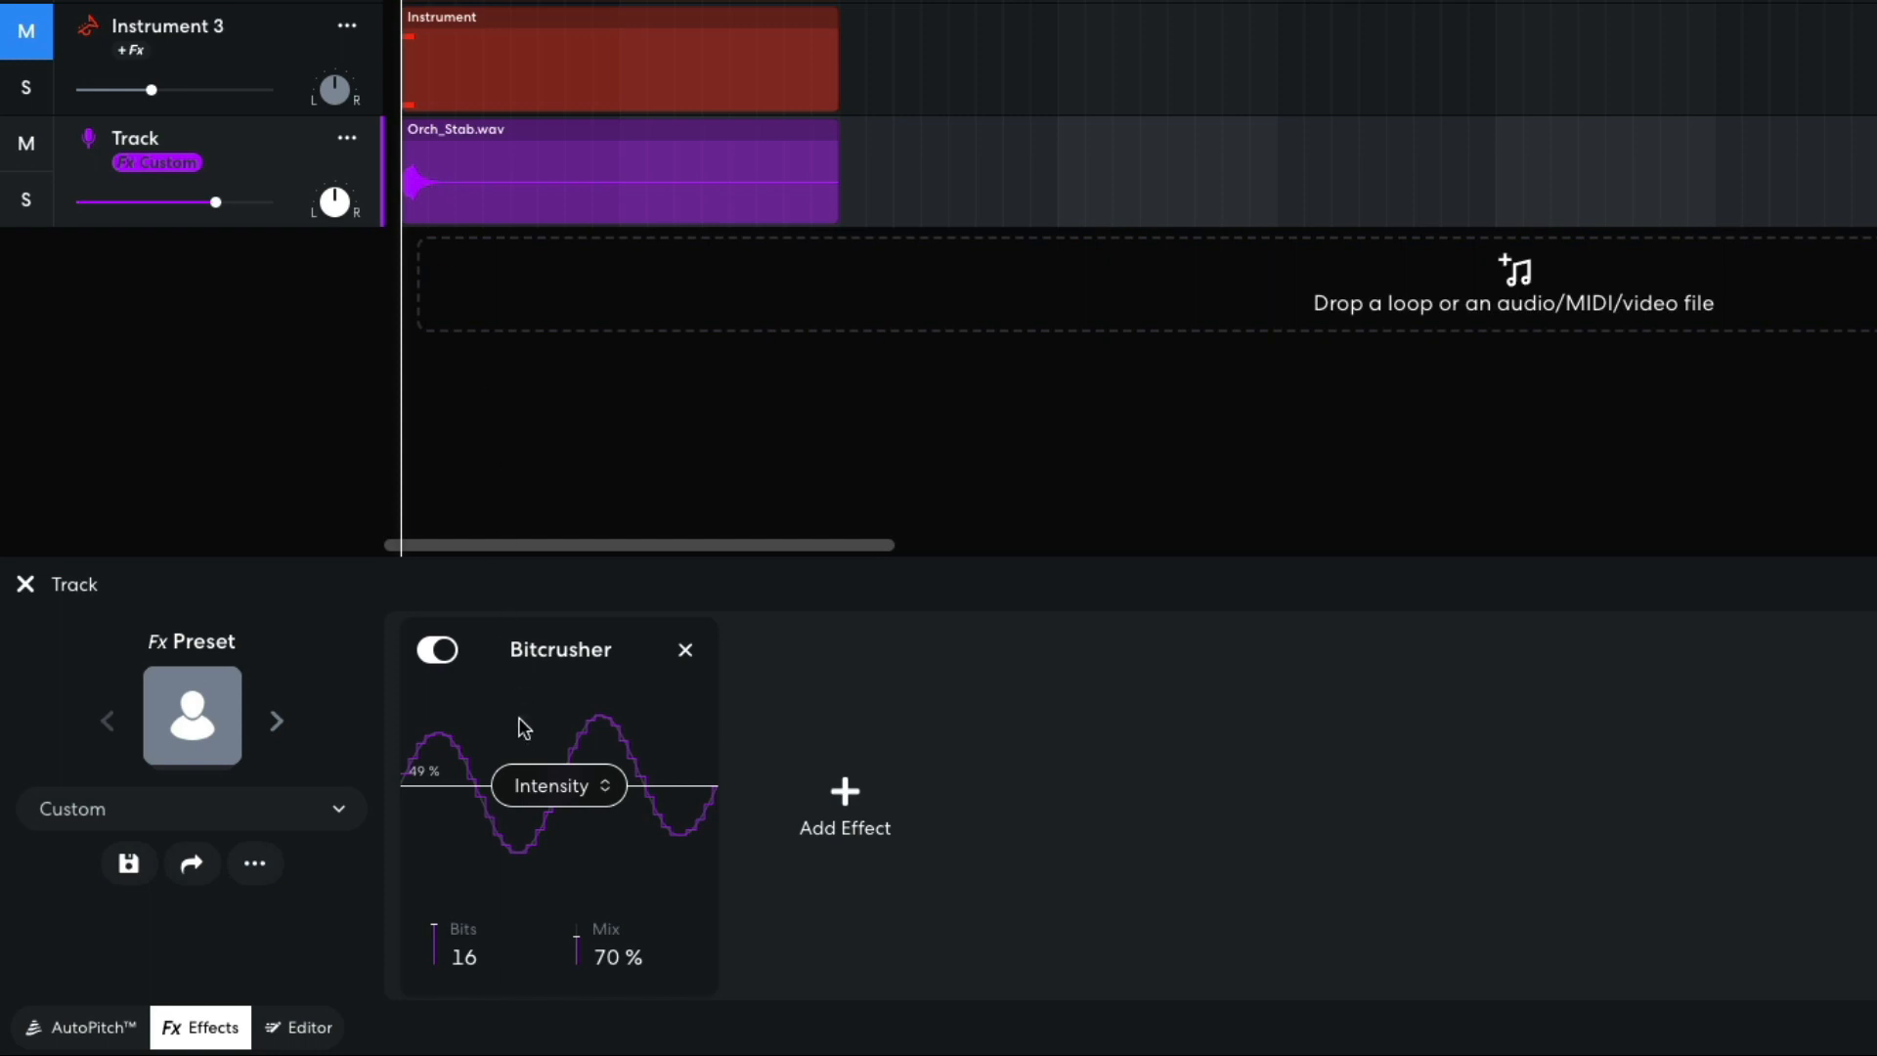
Step: Set the Bitcrusher's intensity to 9 %, bits to 7 and mix to 100 %, and listen to the stab
mouse_move(548, 819)
mouse_down()
mouse_move(541, 836)
mouse_move(536, 805)
mouse_up()
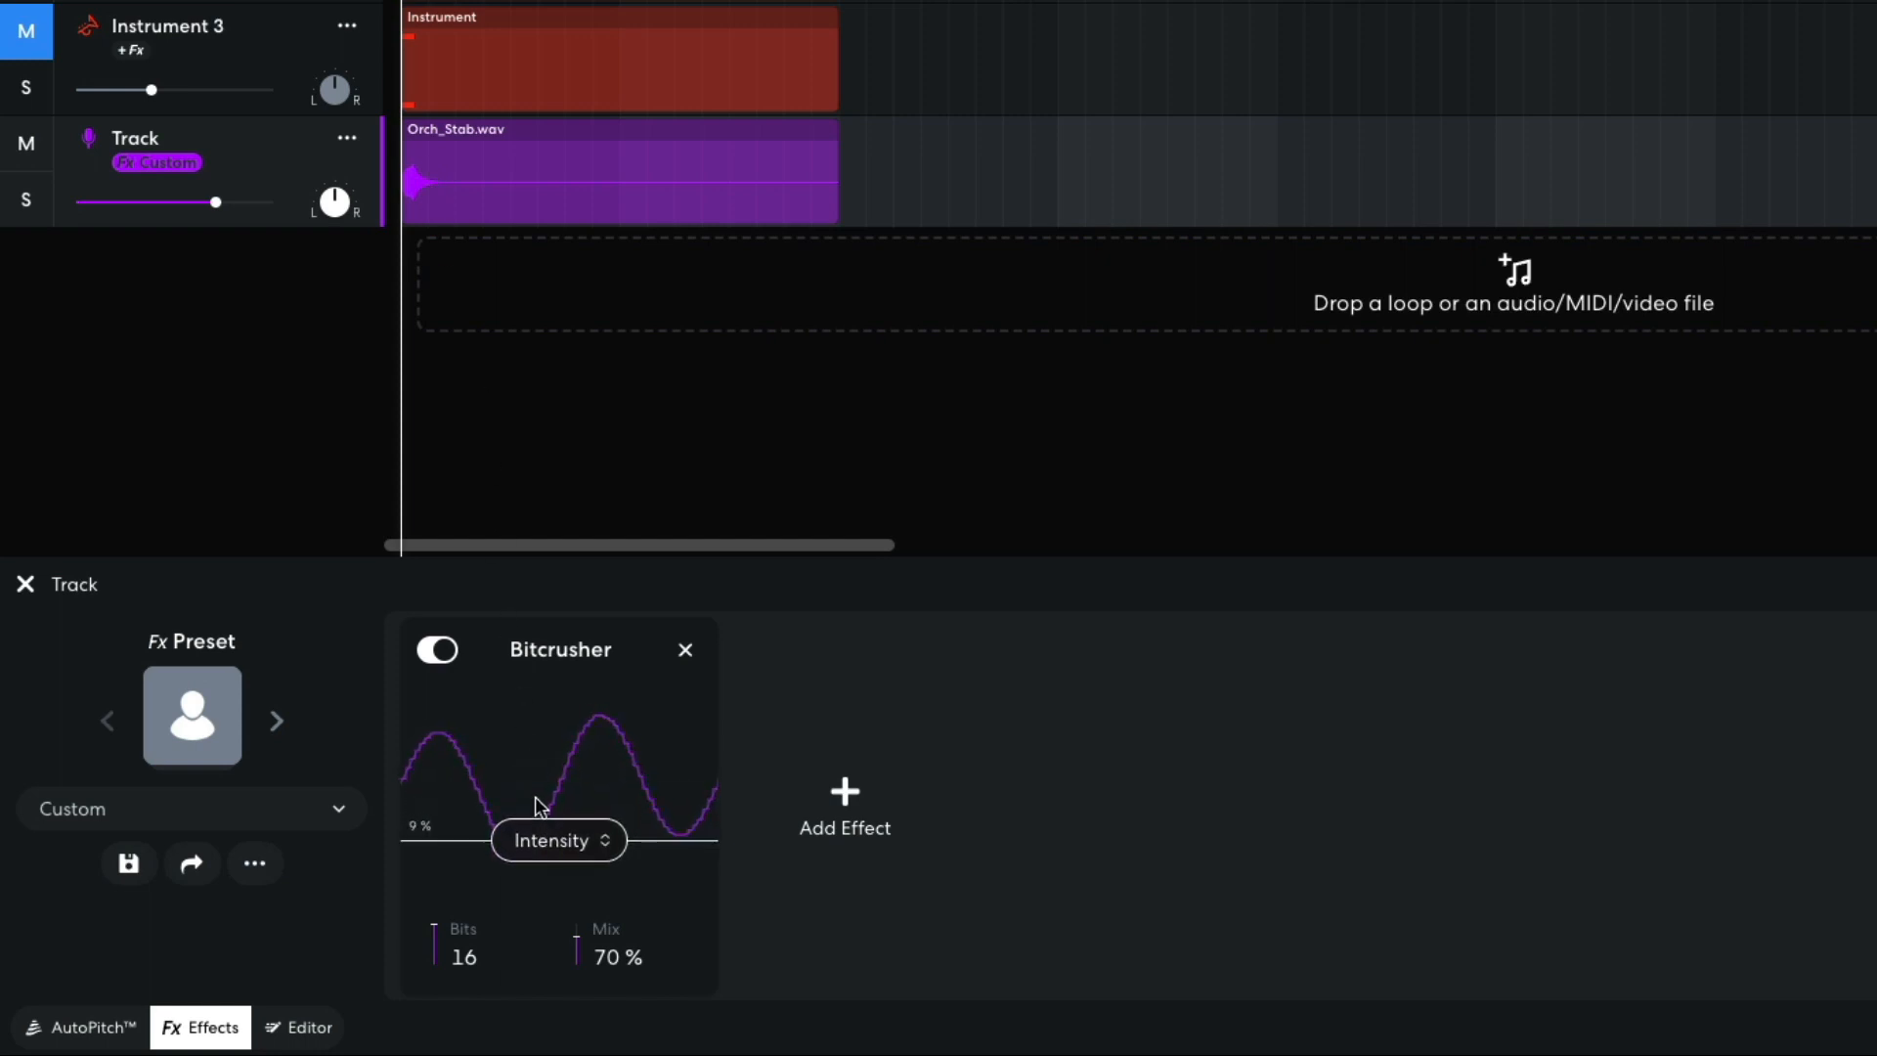
drag(431, 921, 434, 1007)
drag(572, 939, 584, 836)
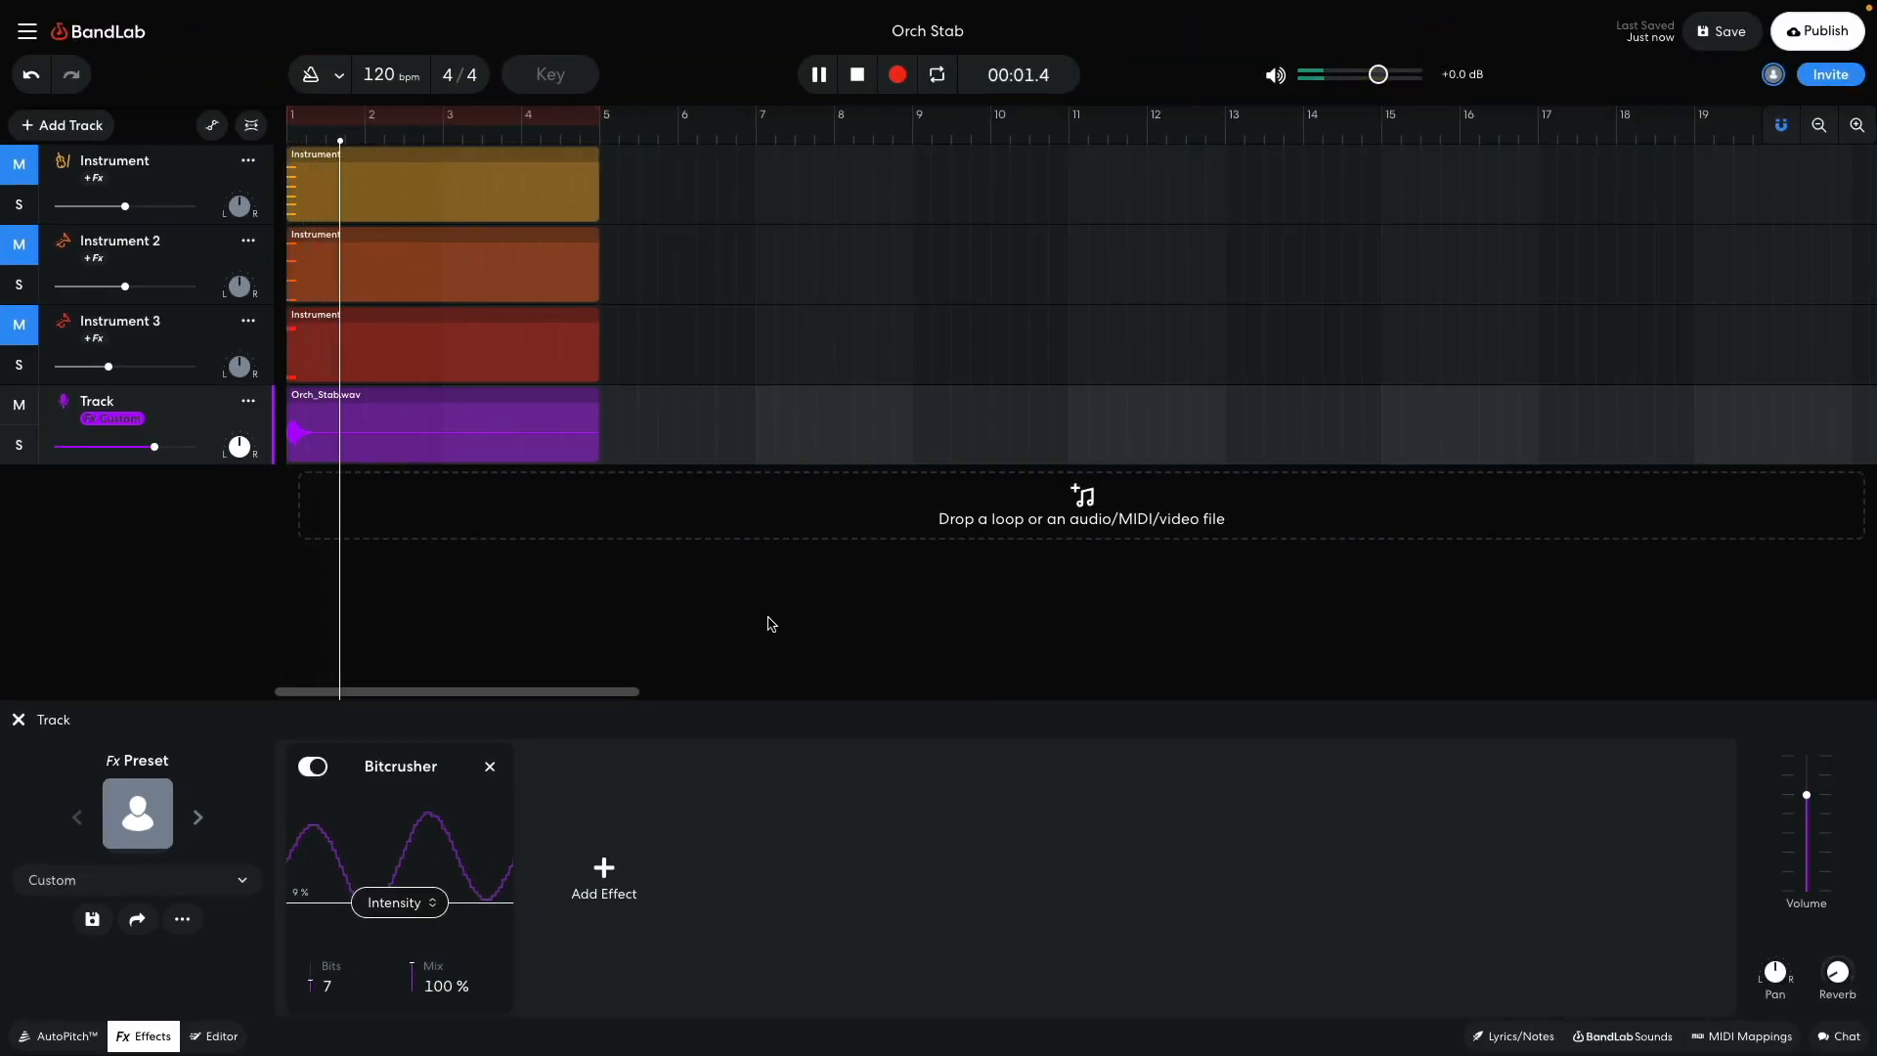
key(space)
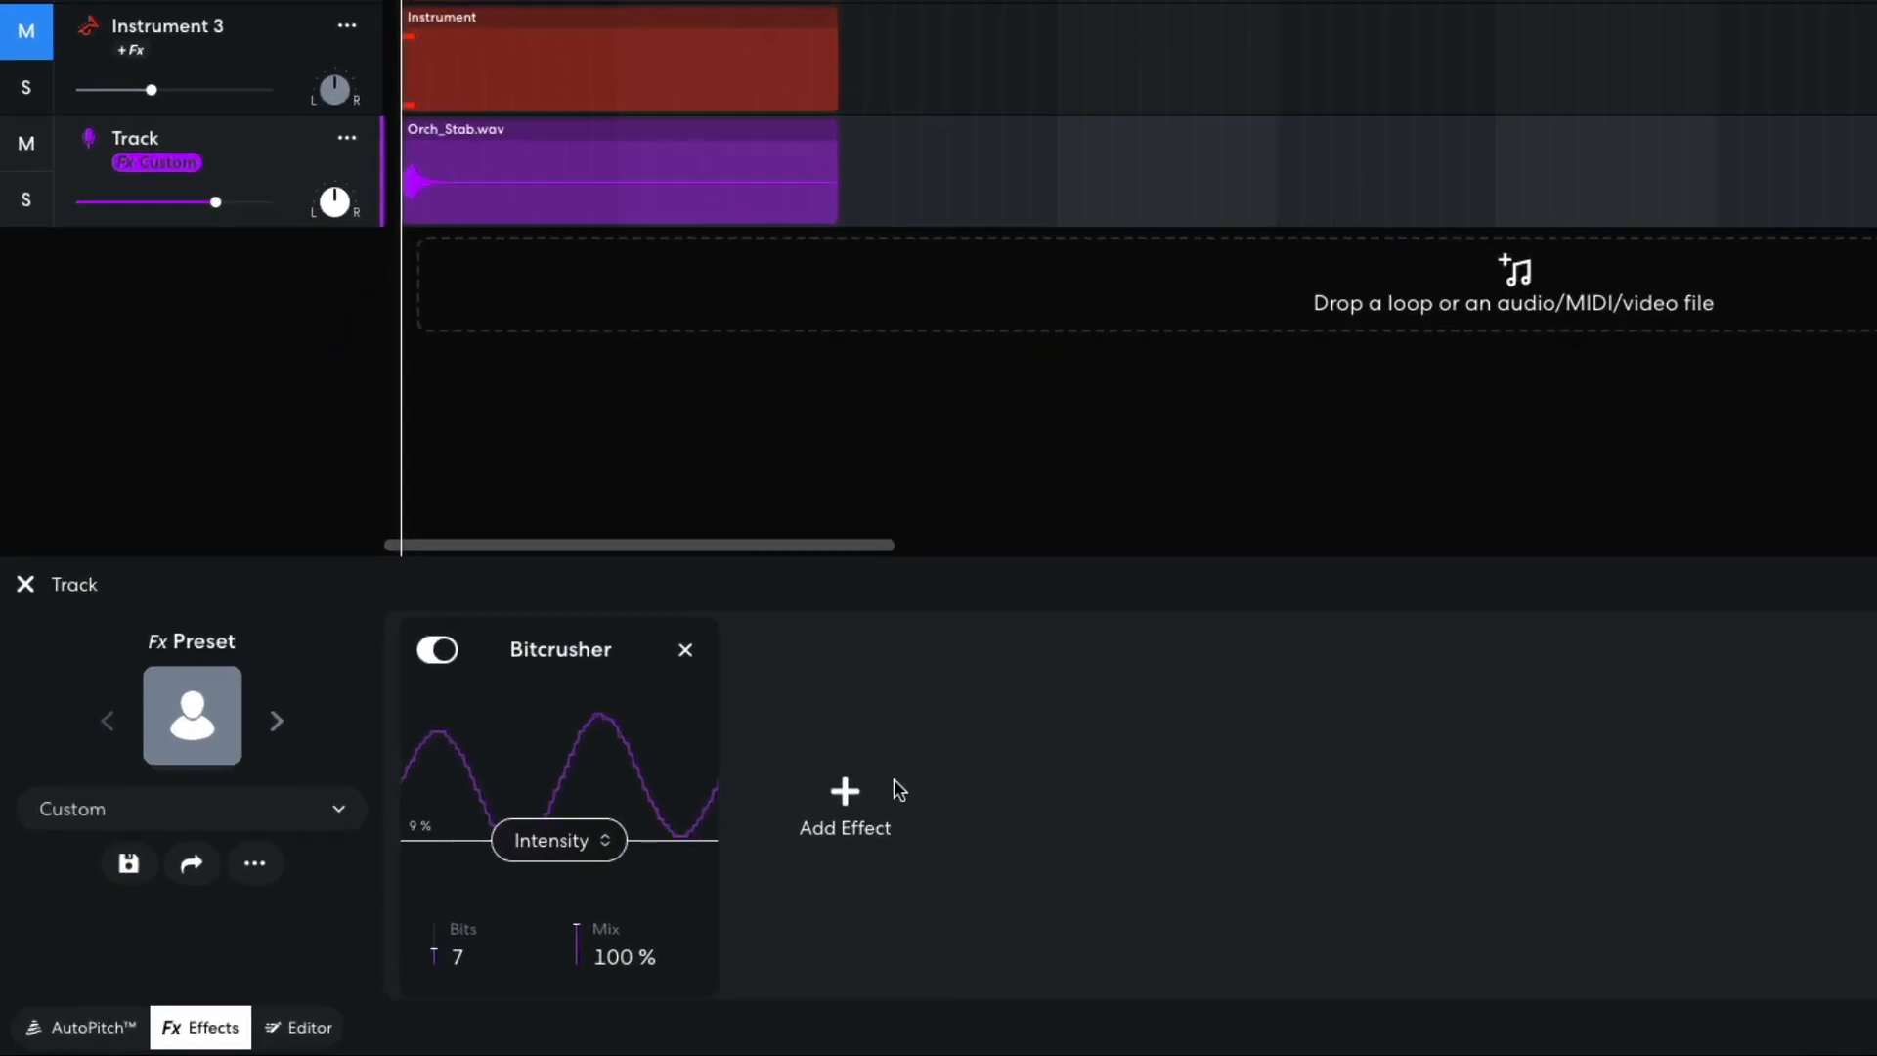
Step: Add the BL 1176 compressor from the Dynamics category after the Bitcrusher and play back the stab
click(621, 876)
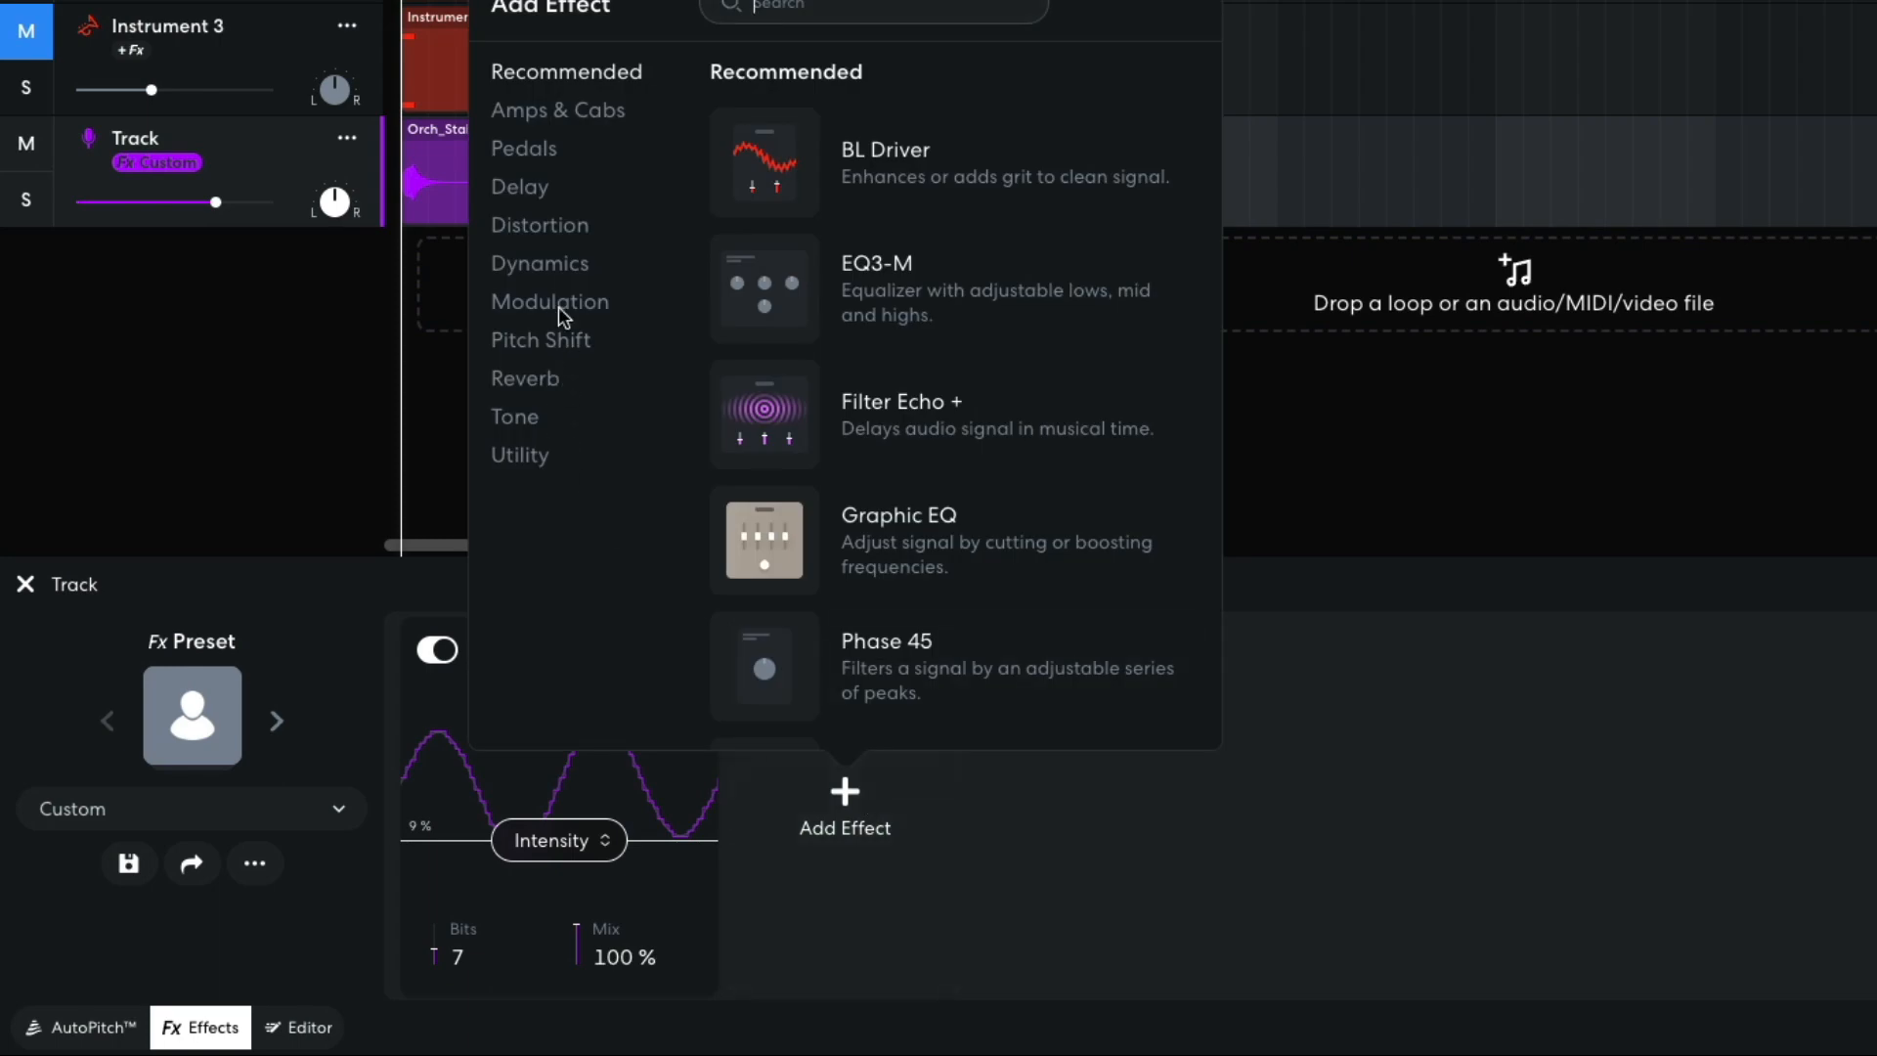
click(553, 266)
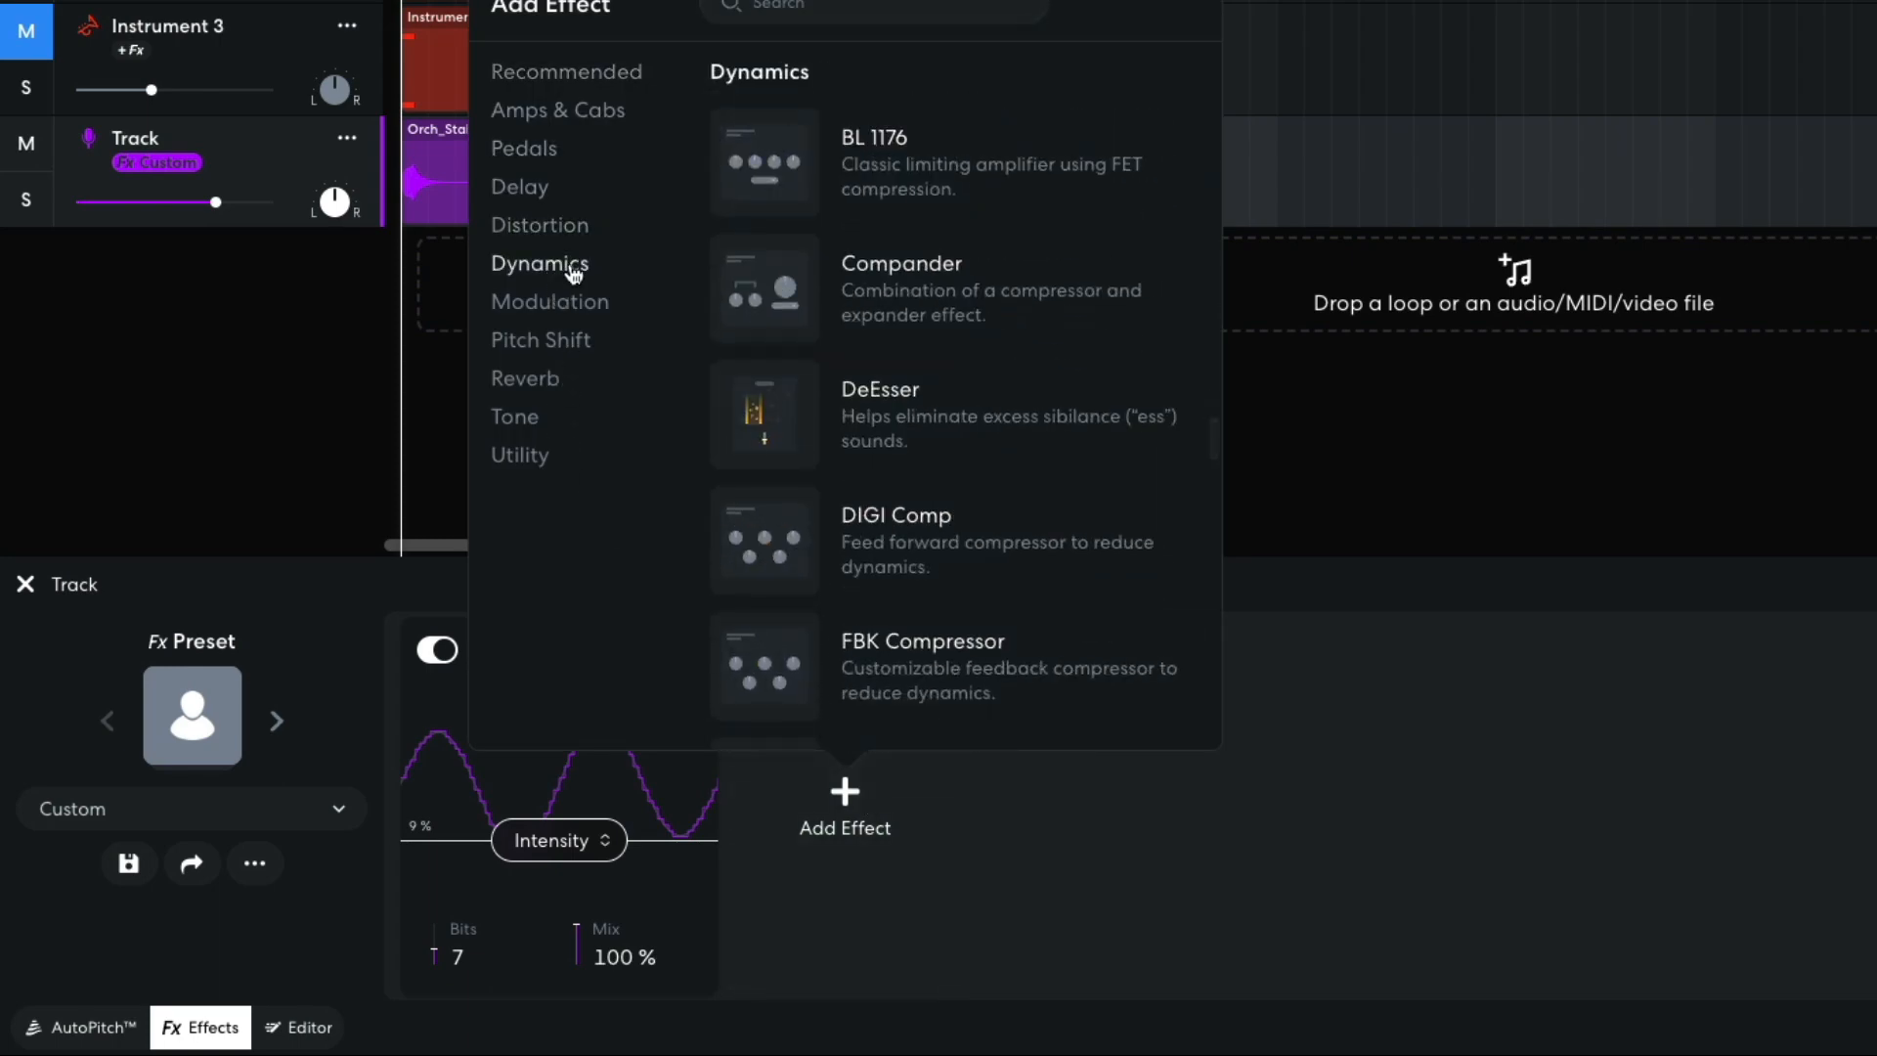
click(763, 195)
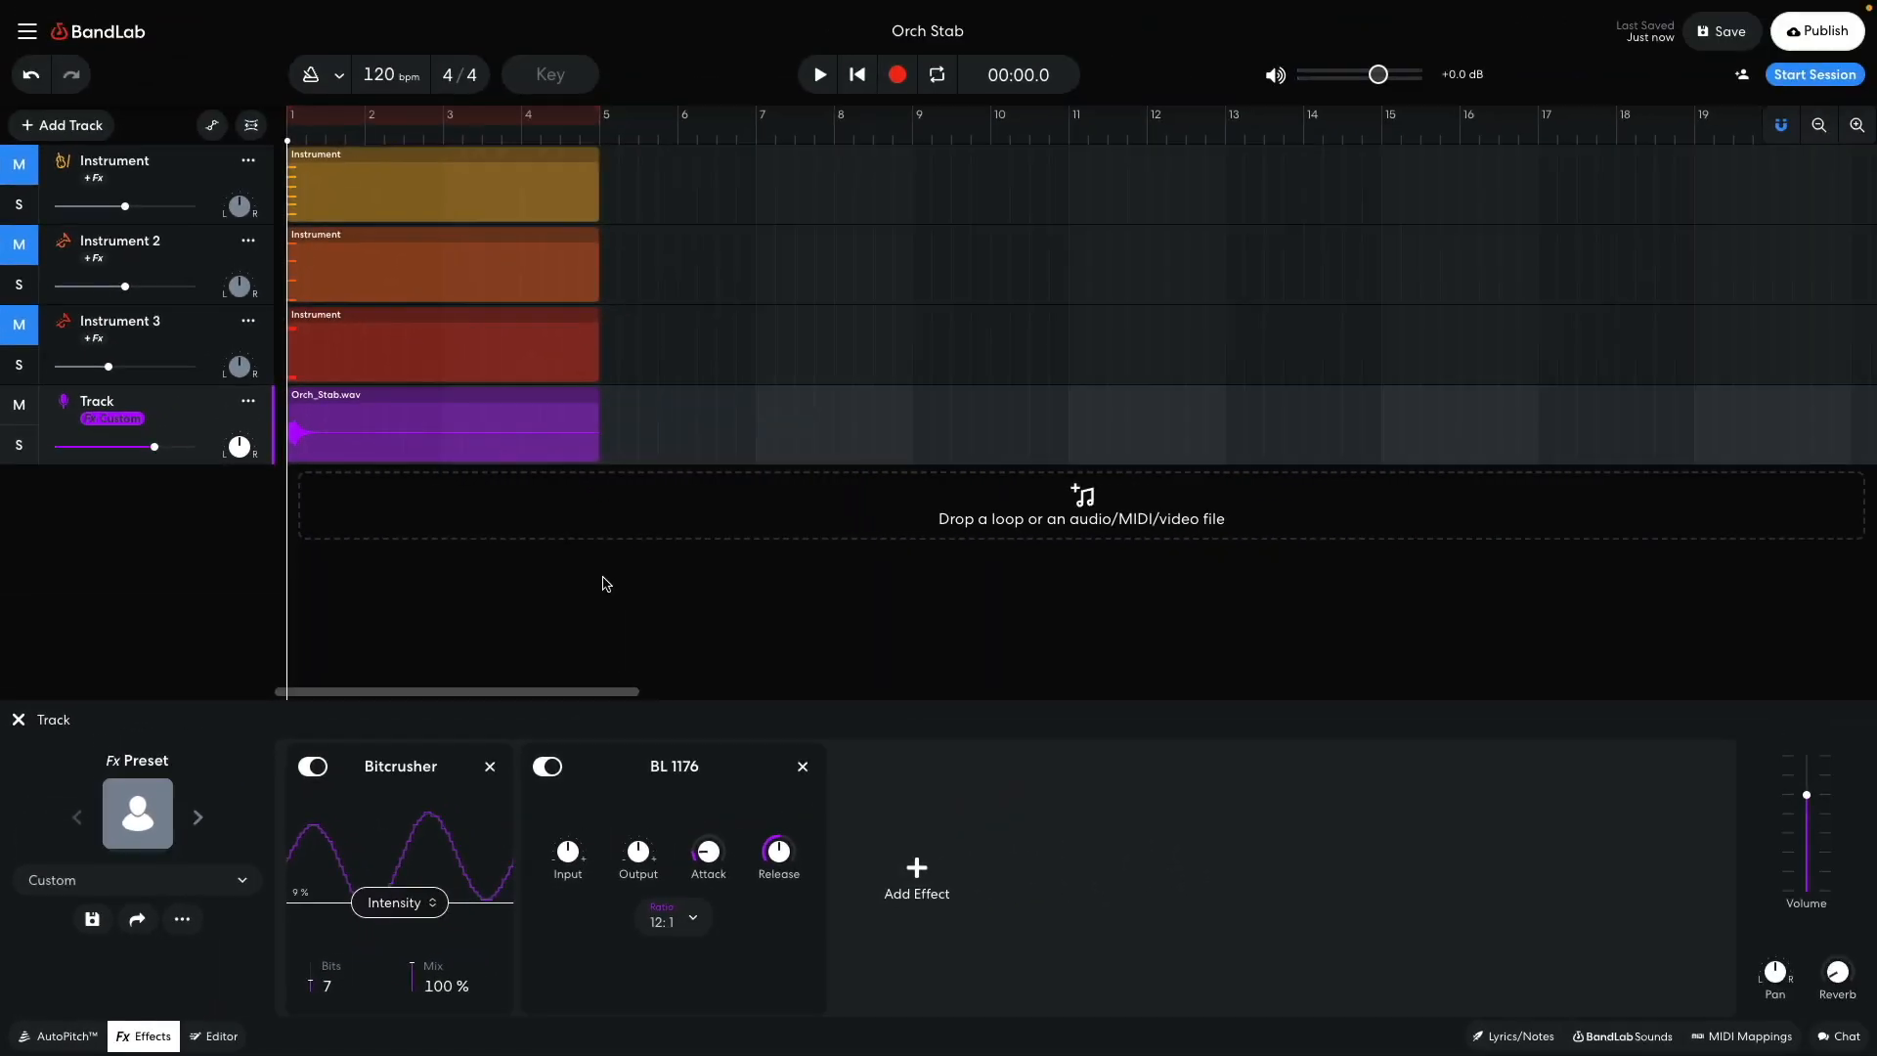
key(space)
key(space)
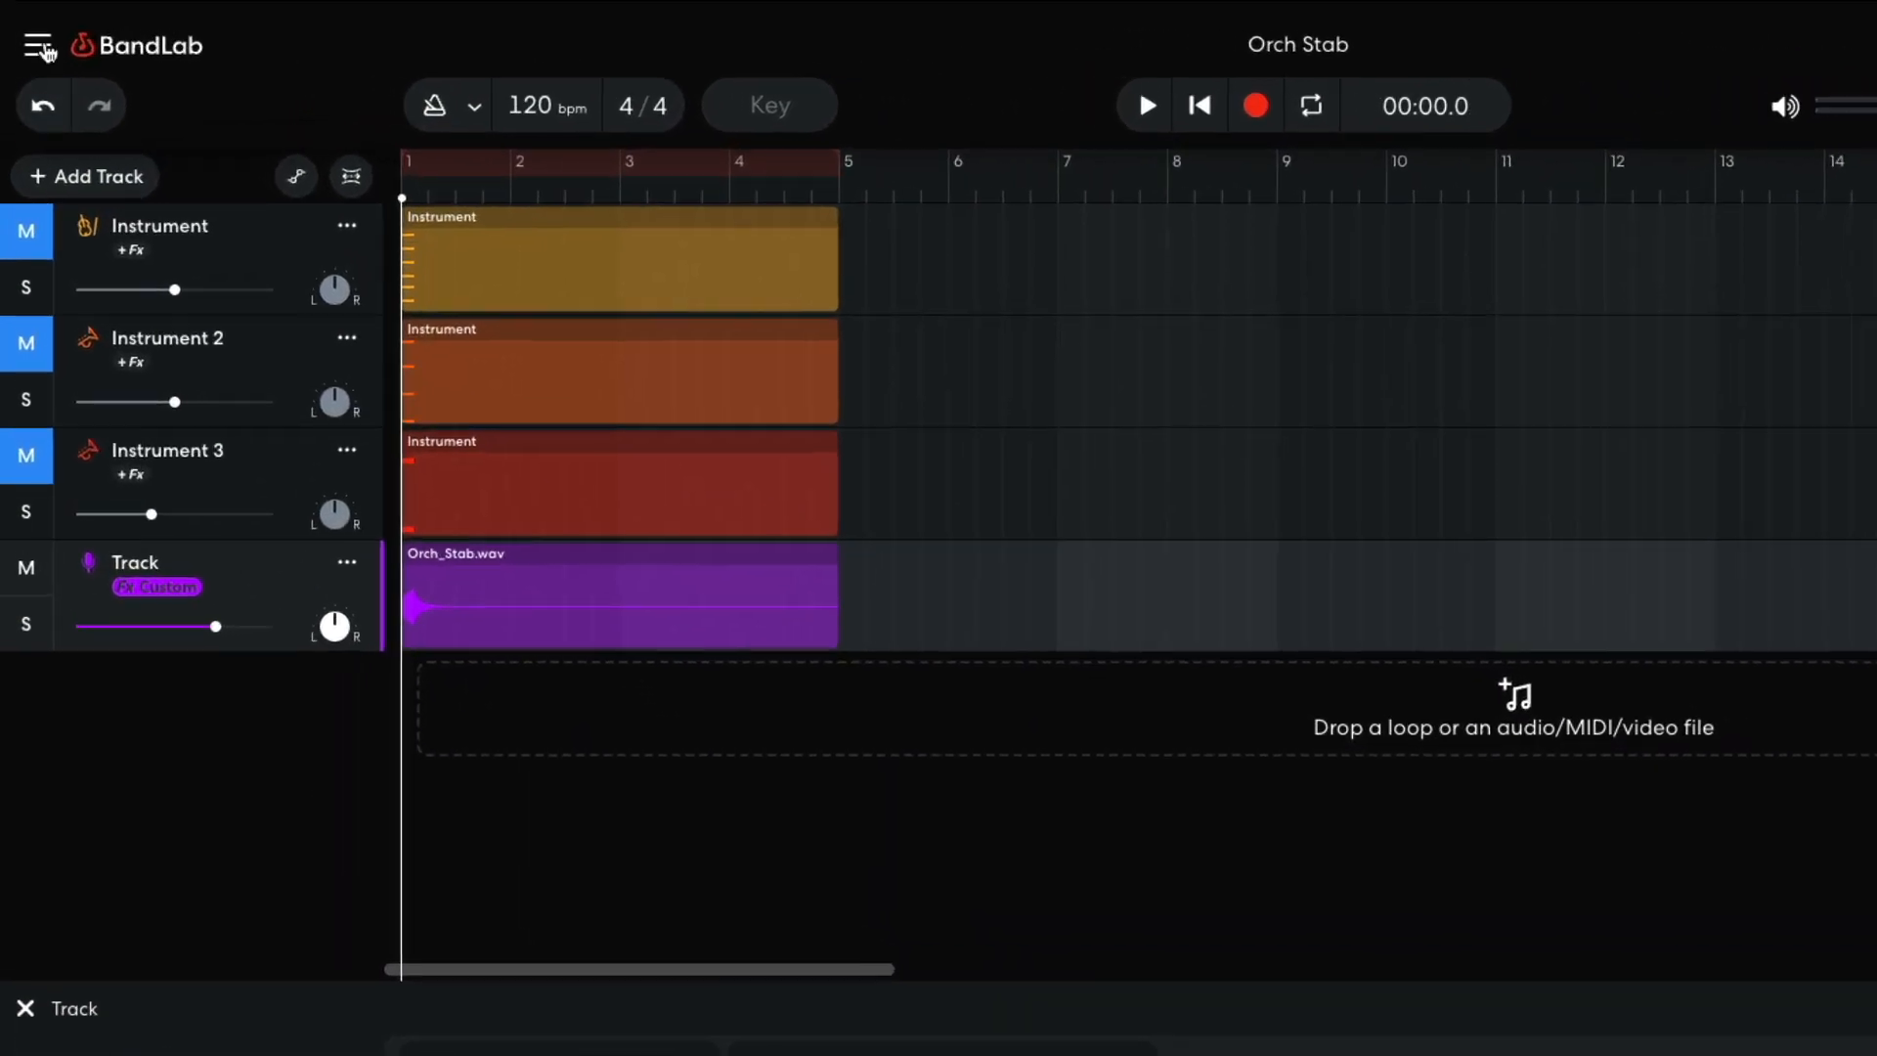
Step: Open the project's download options to export the processed orchestra stab
click(26, 31)
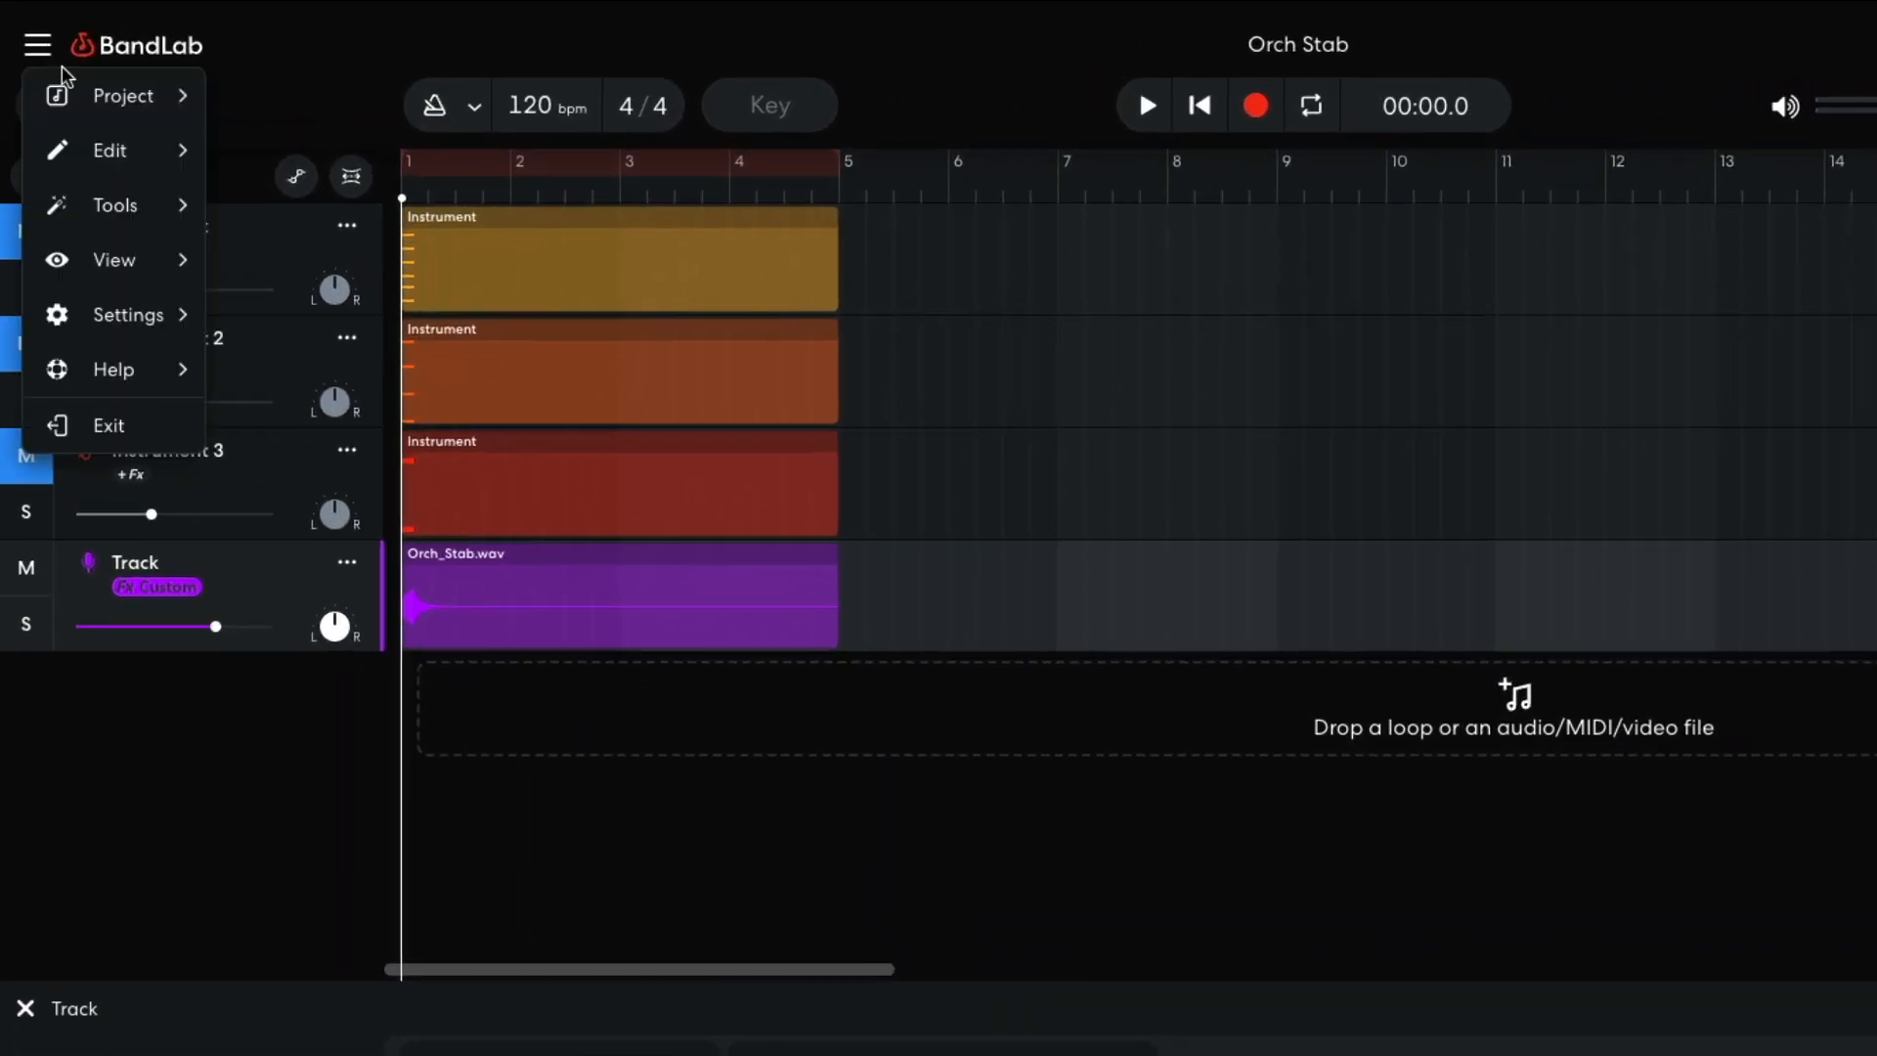
mouse_move(147, 95)
mouse_move(335, 372)
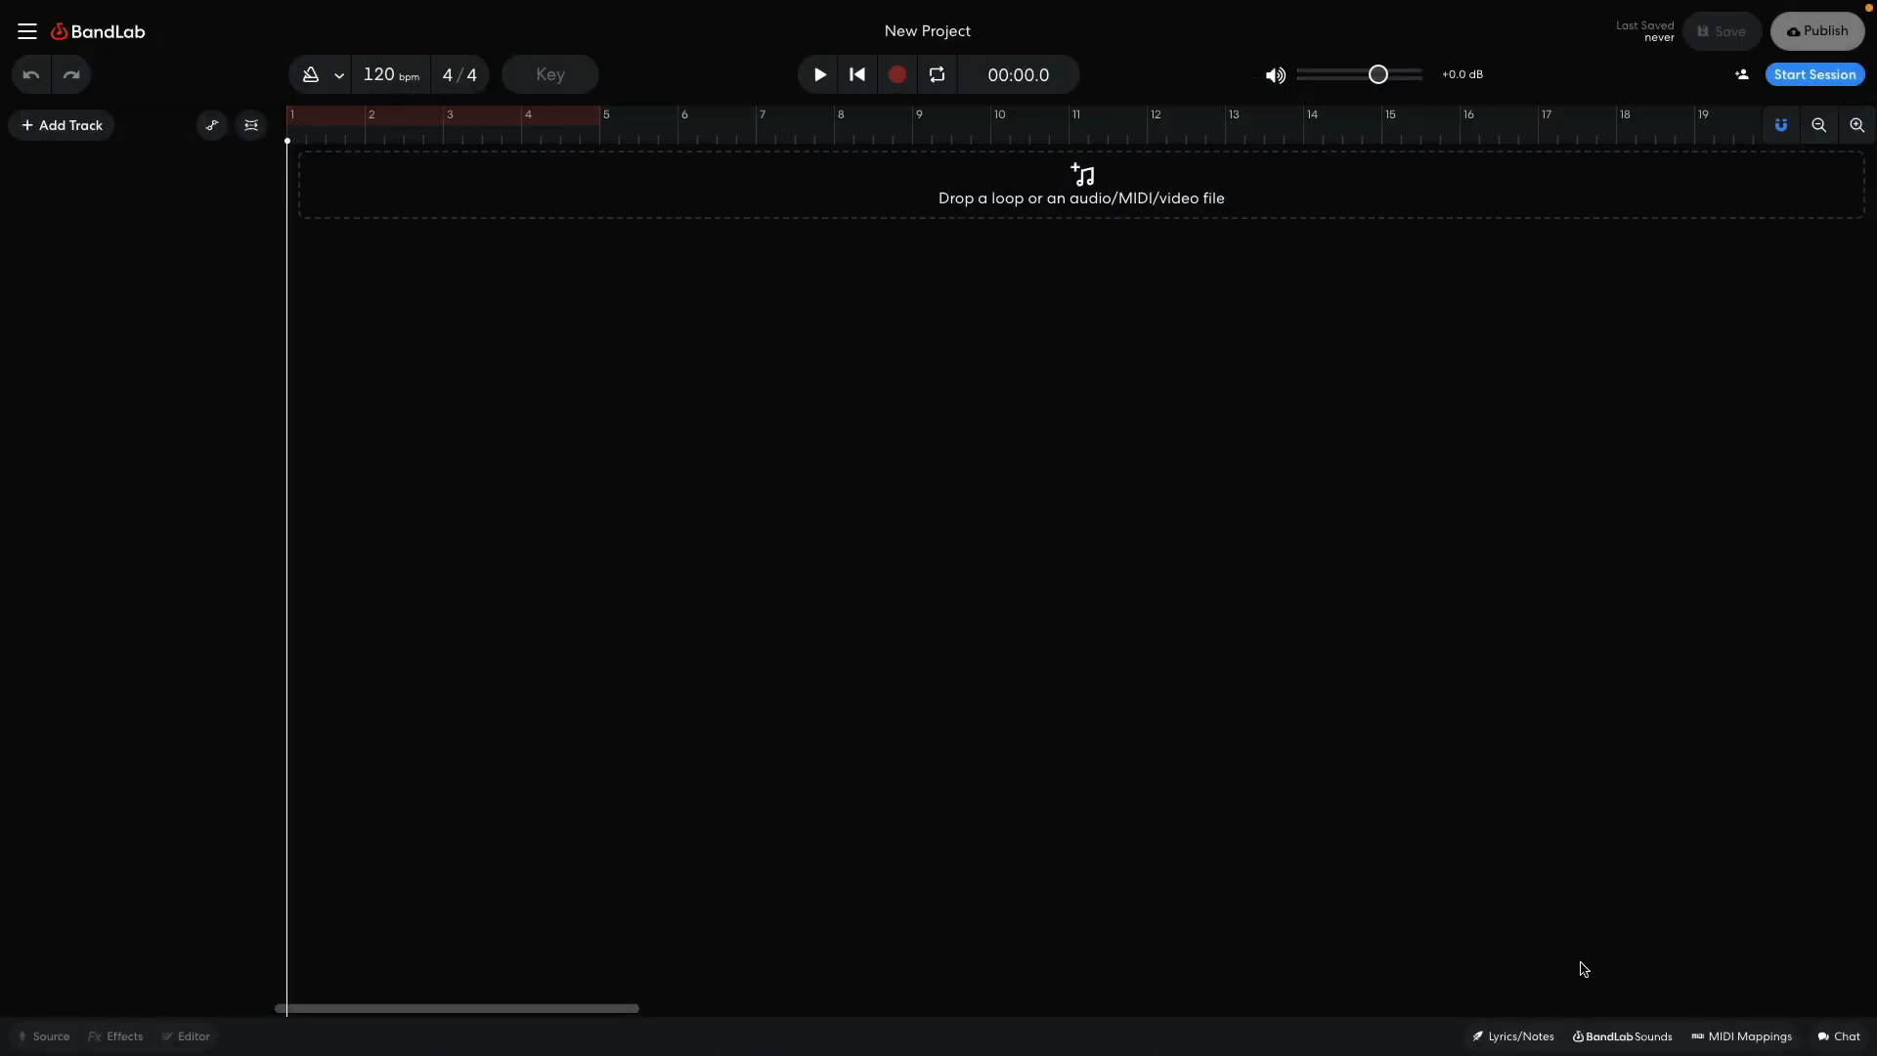
Step: Search the BandLab Sounds packs for "dancehall" and open the Modern Dancehall pack
click(1623, 1037)
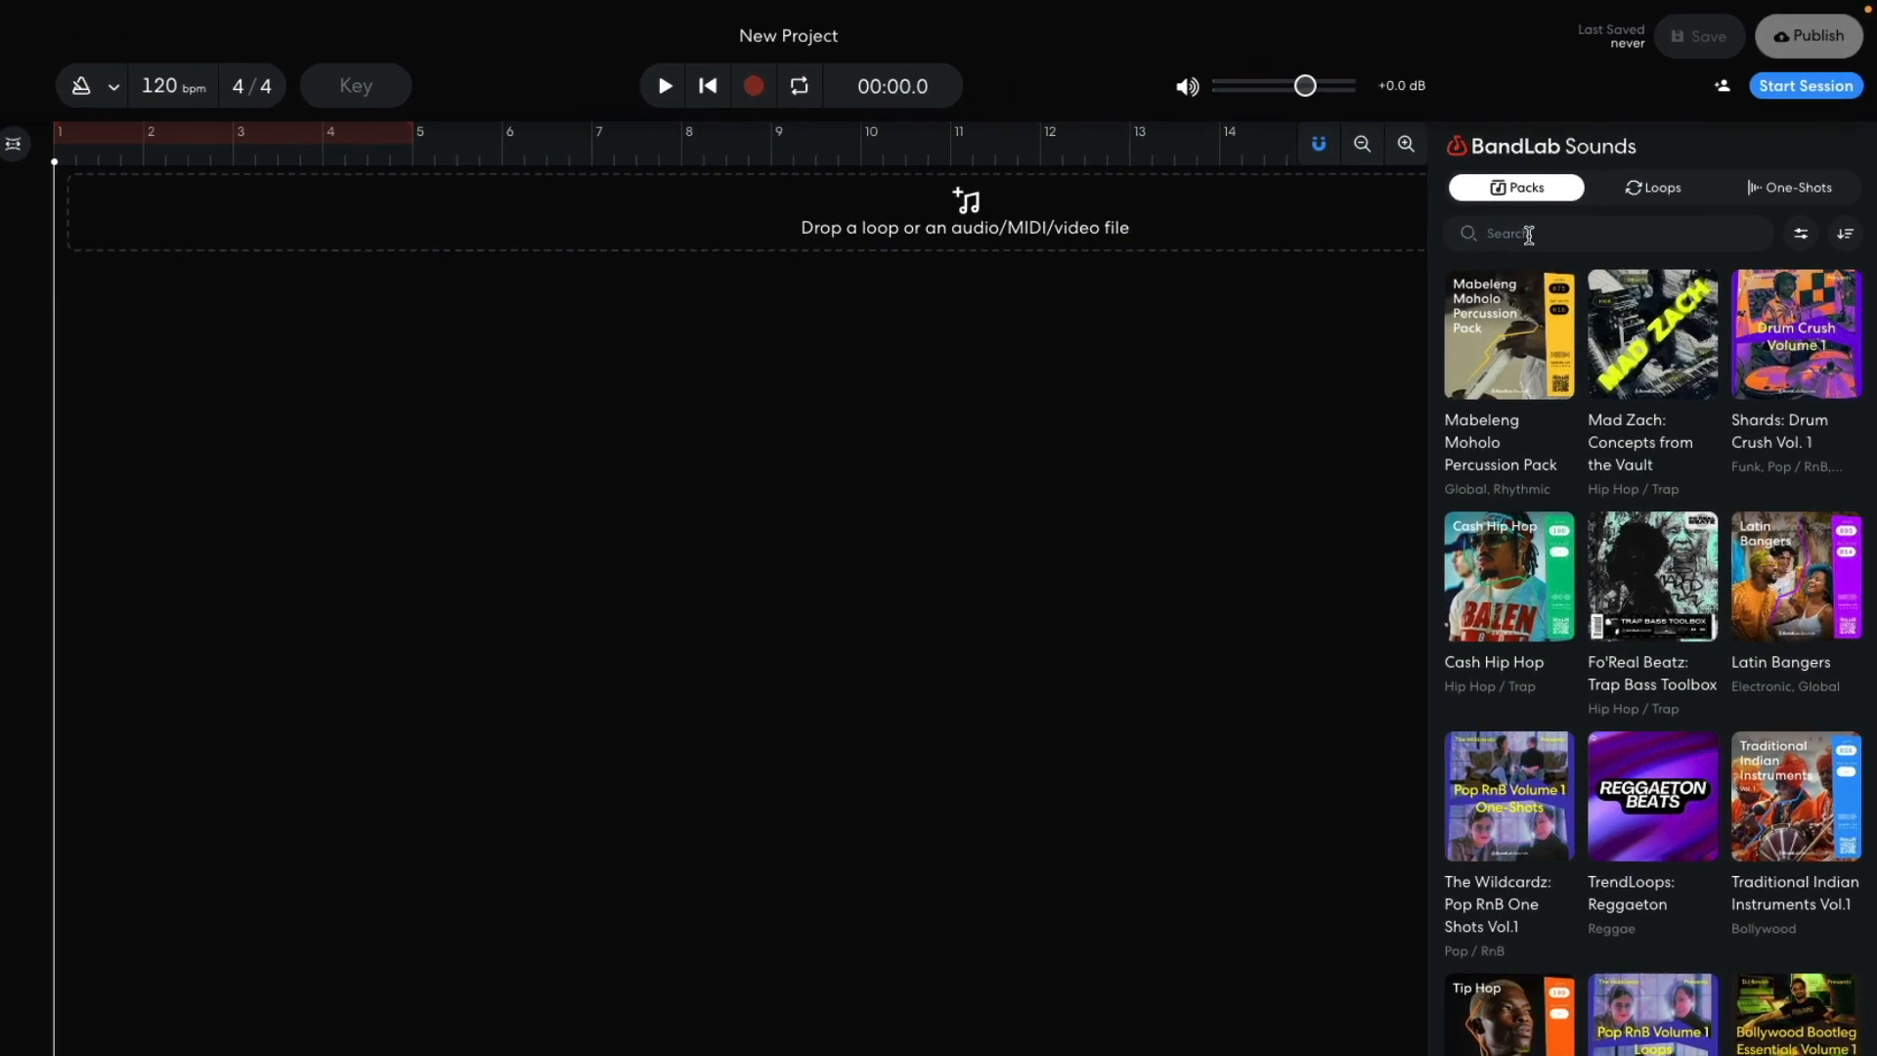
click(1528, 235)
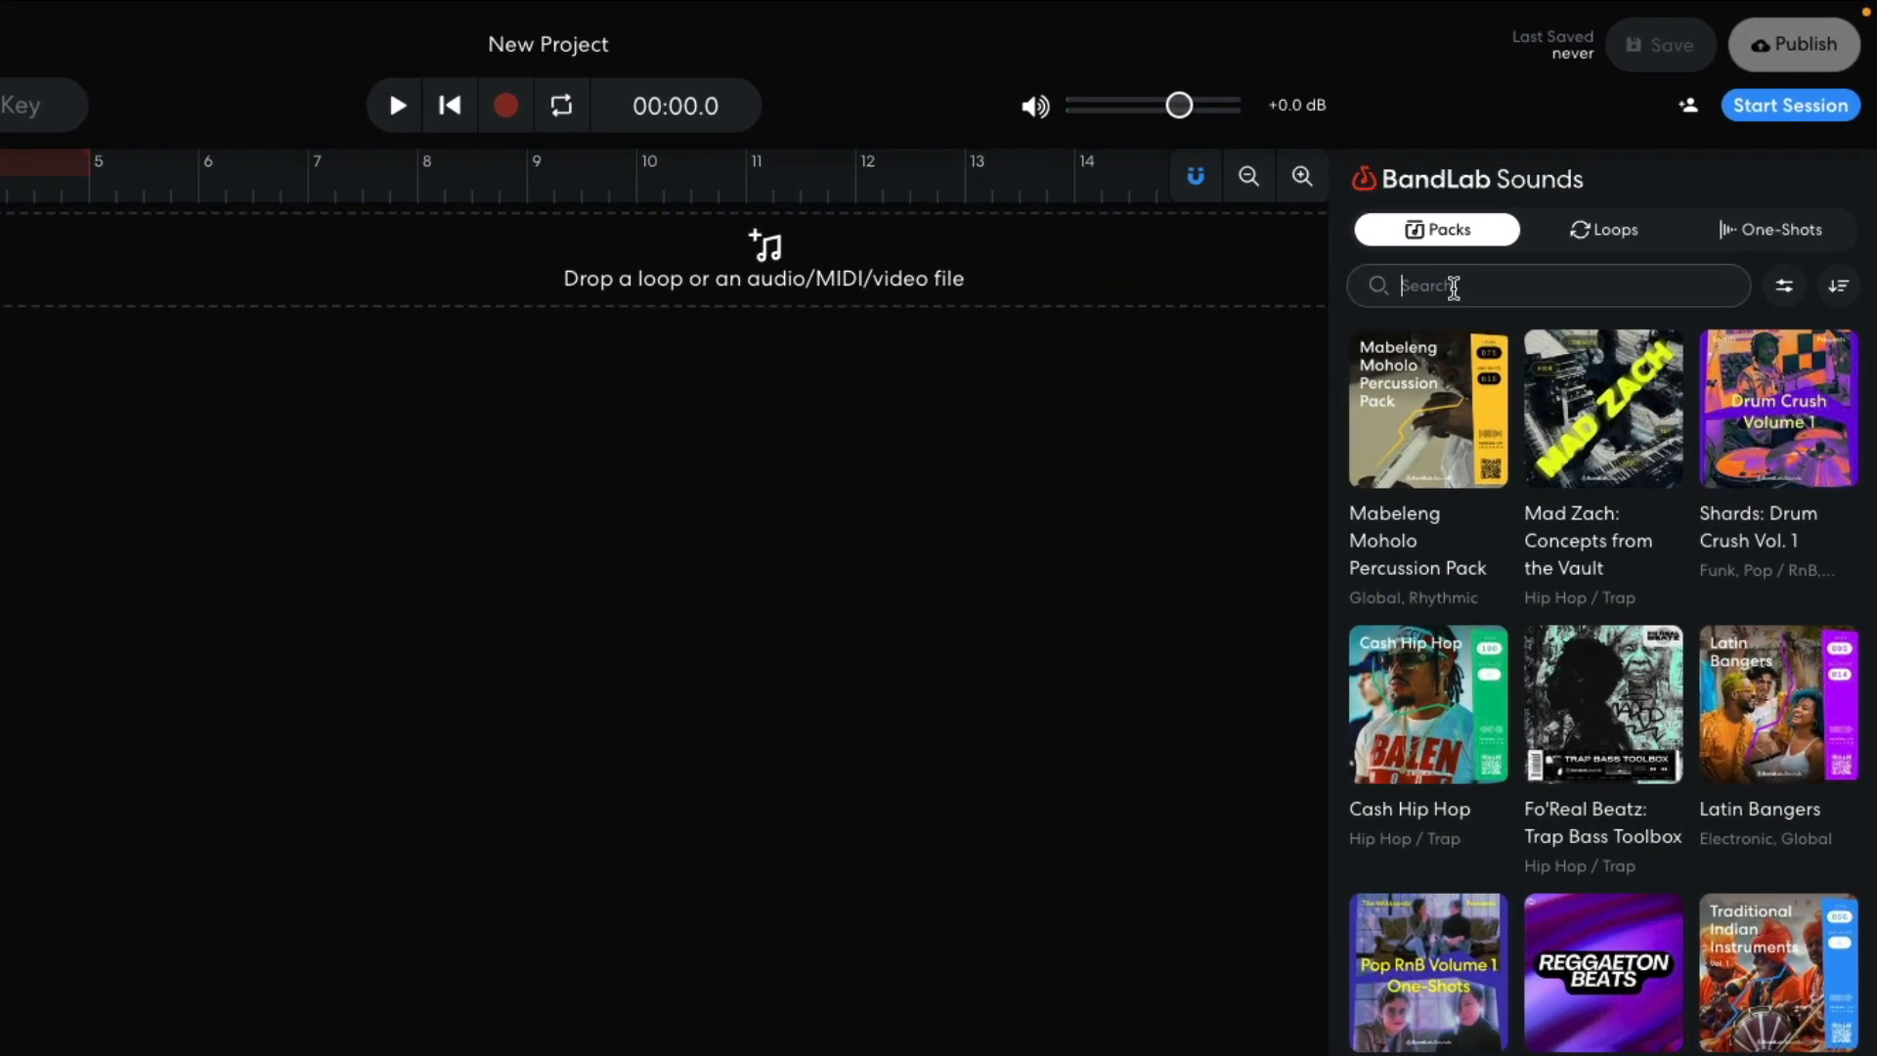
text(dancehall)
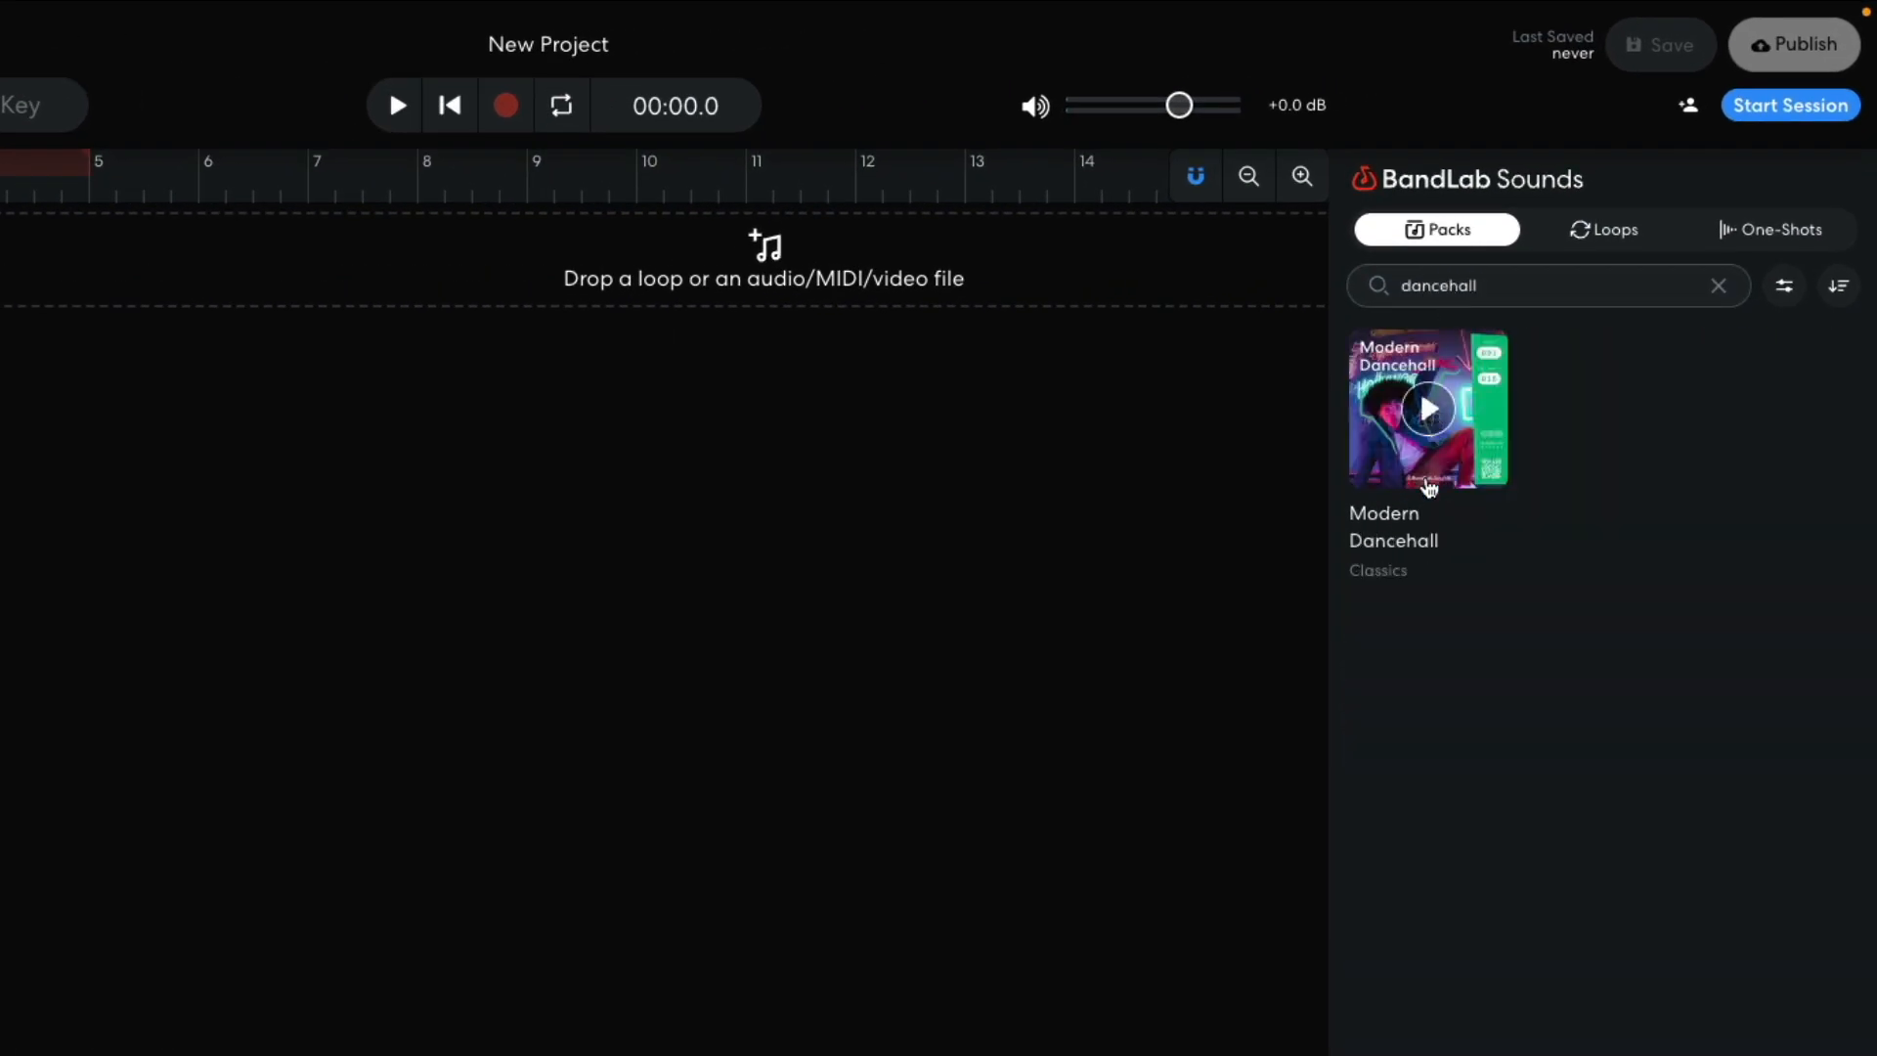
click(1414, 533)
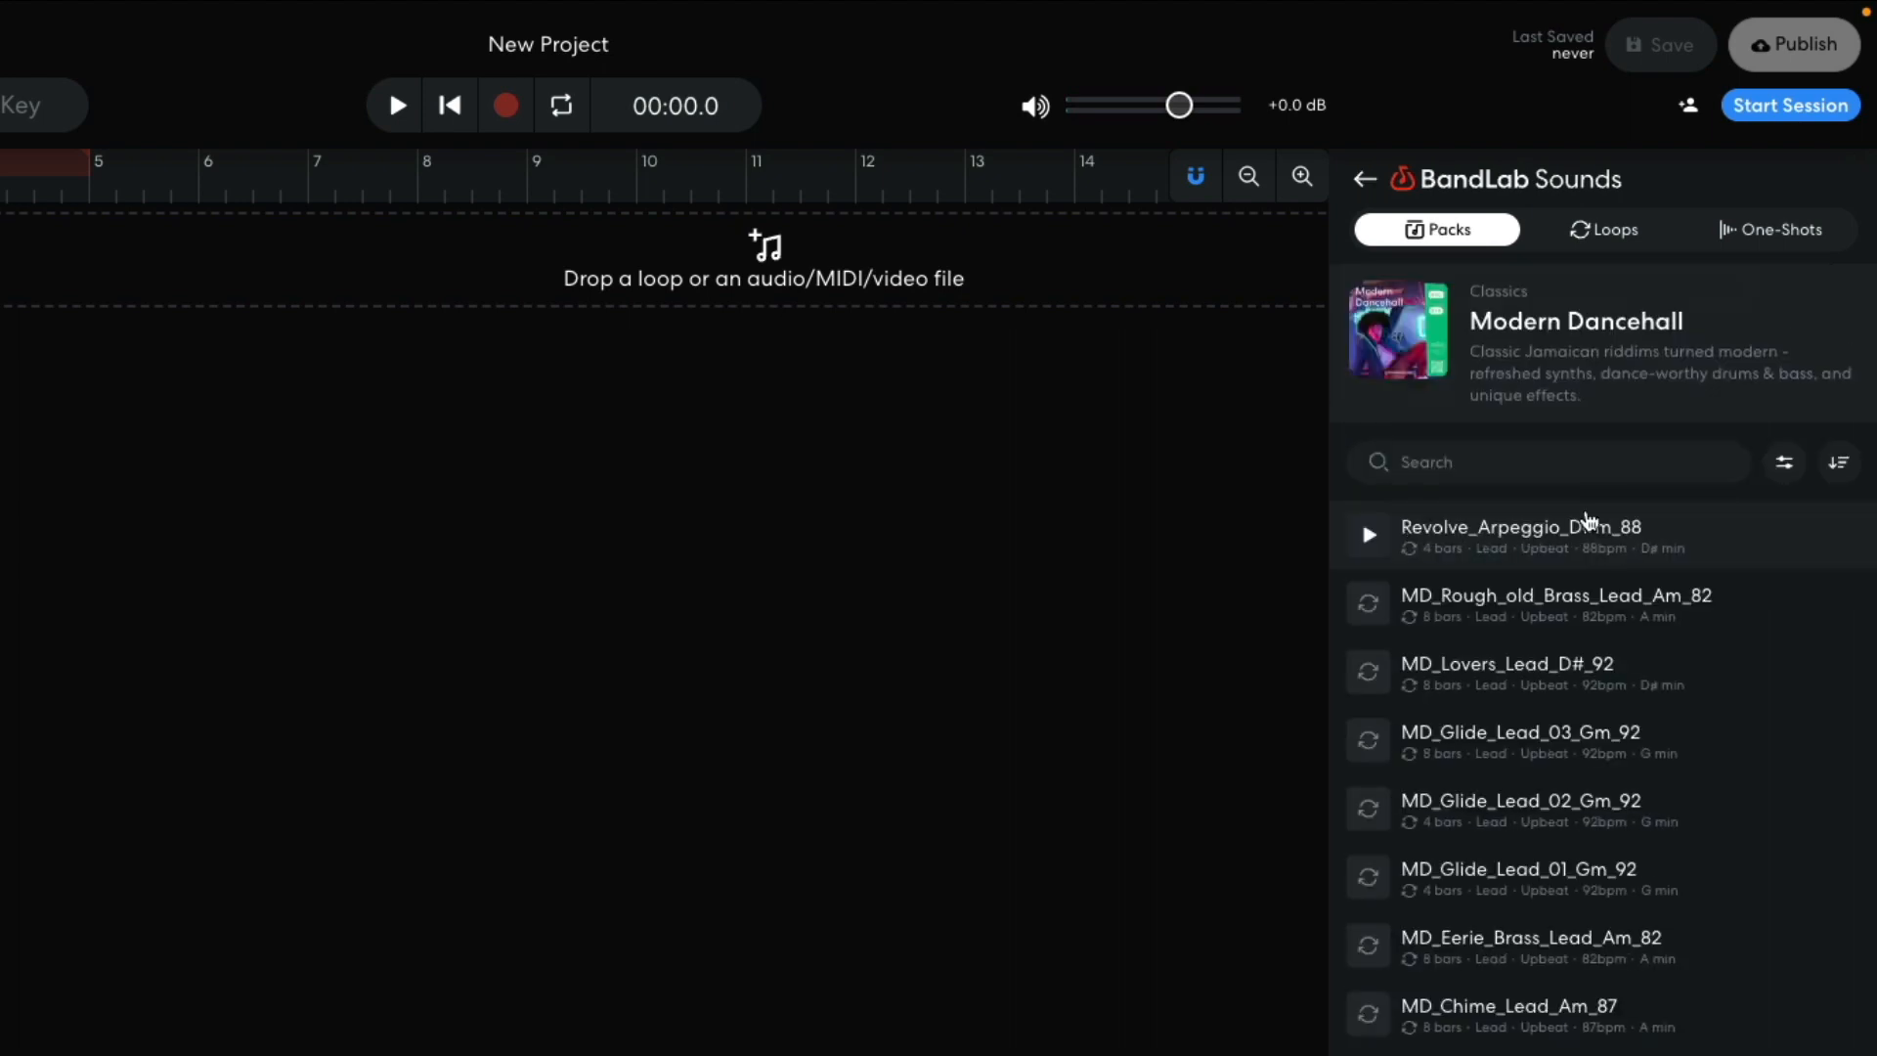
Step: Filter the Modern Dancehall pack by the Beats instrument and place Pullup_Riddim_Full_Drums_92 at the start of the timeline
click(1797, 471)
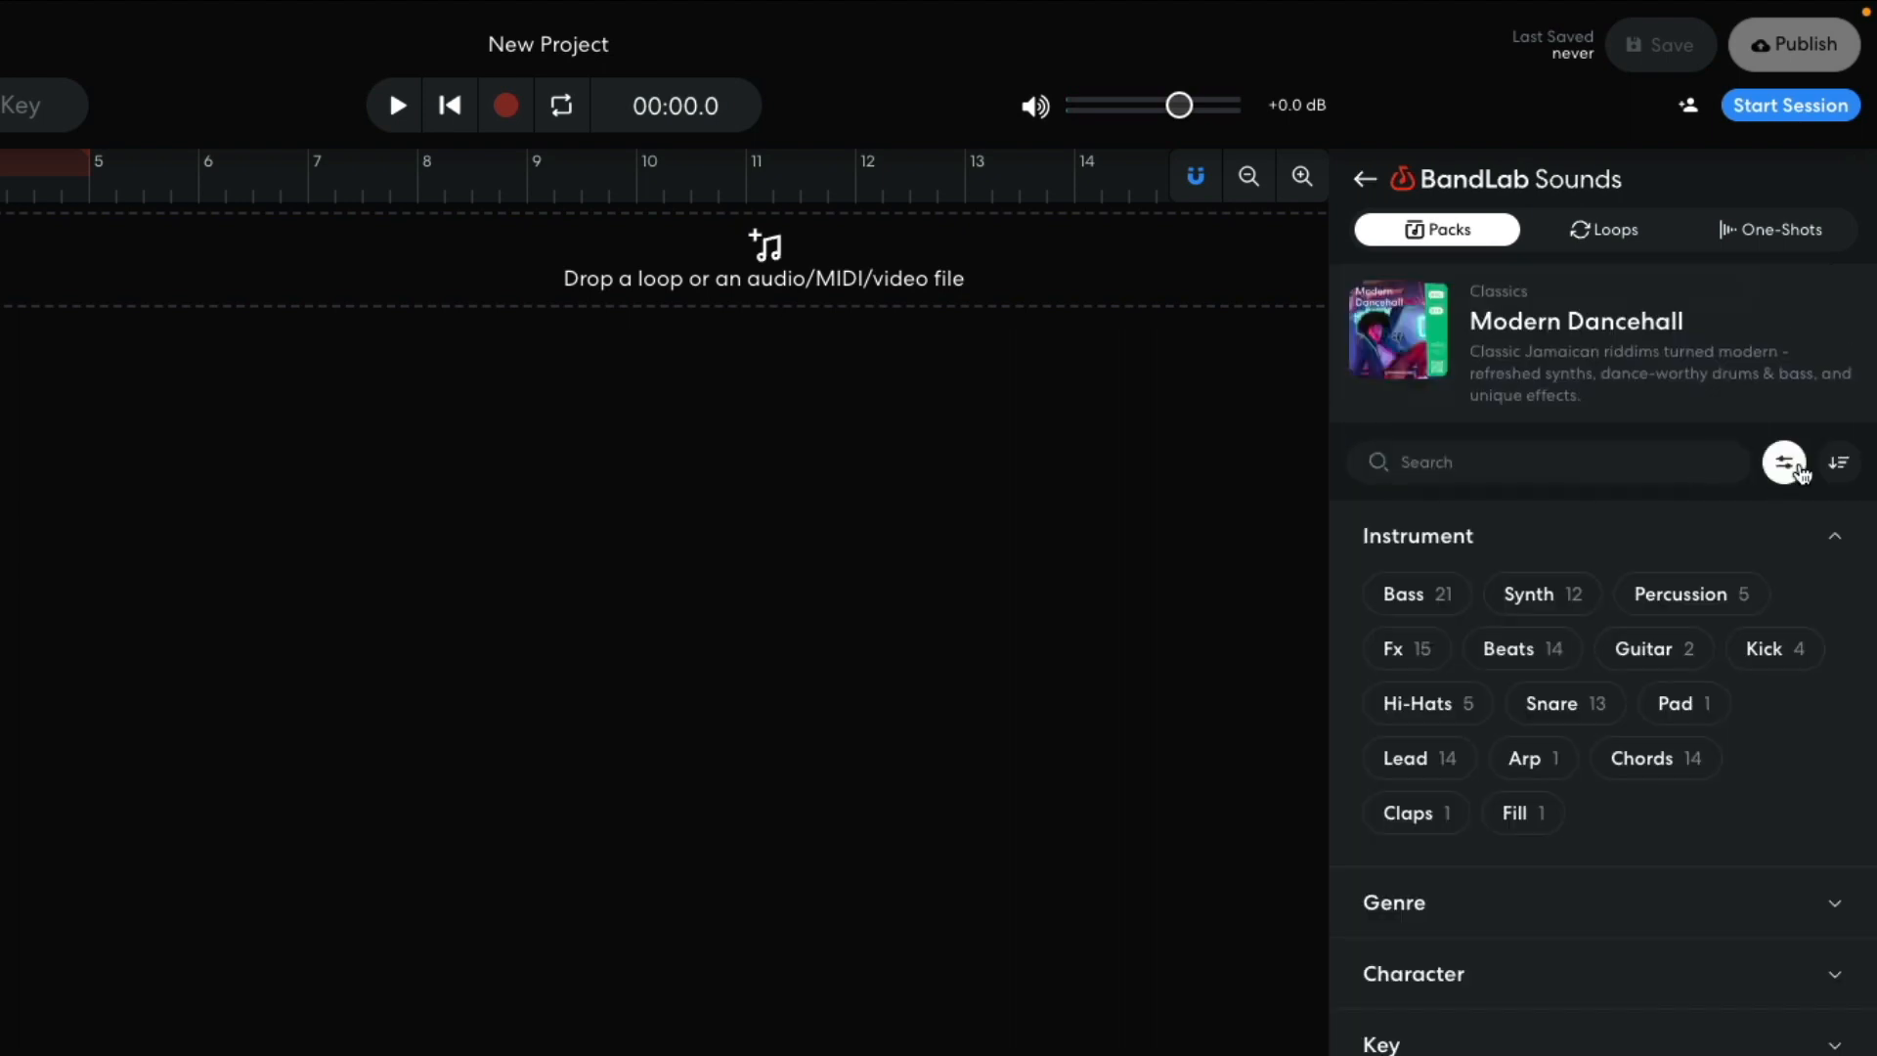
click(1555, 650)
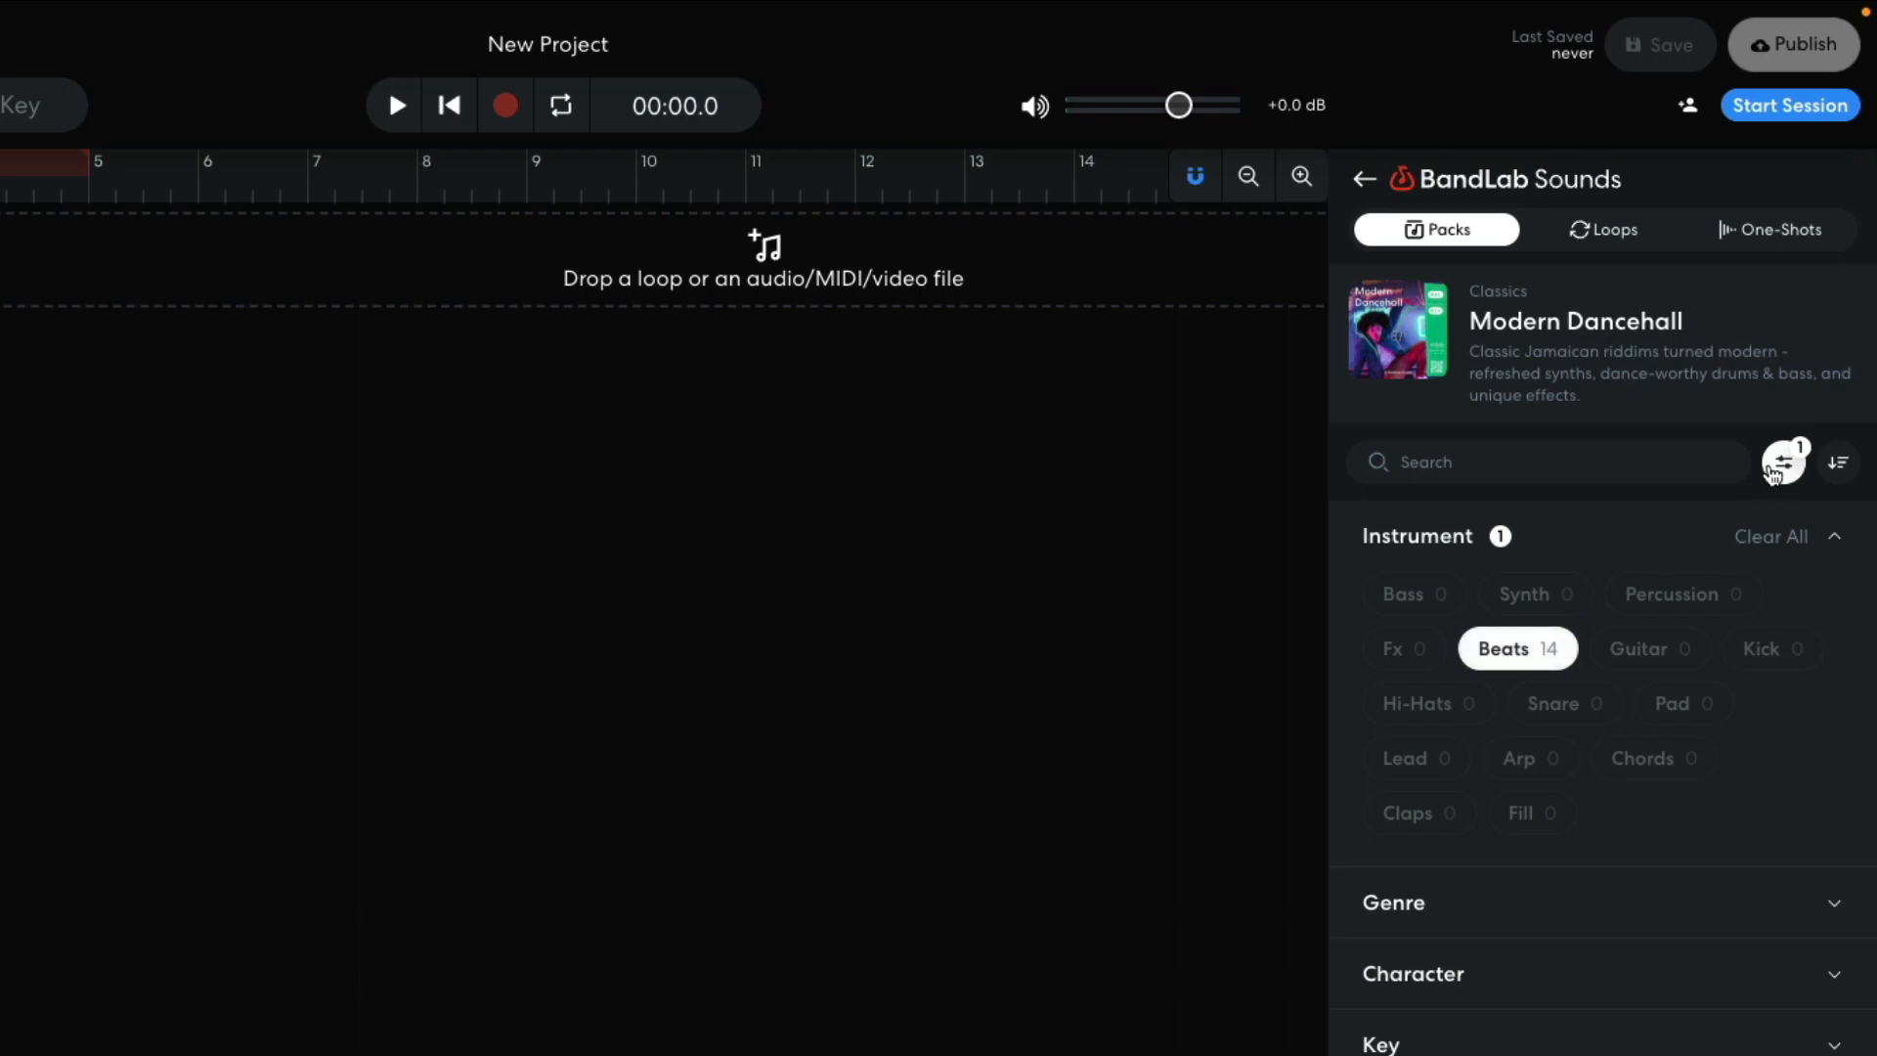
click(1779, 467)
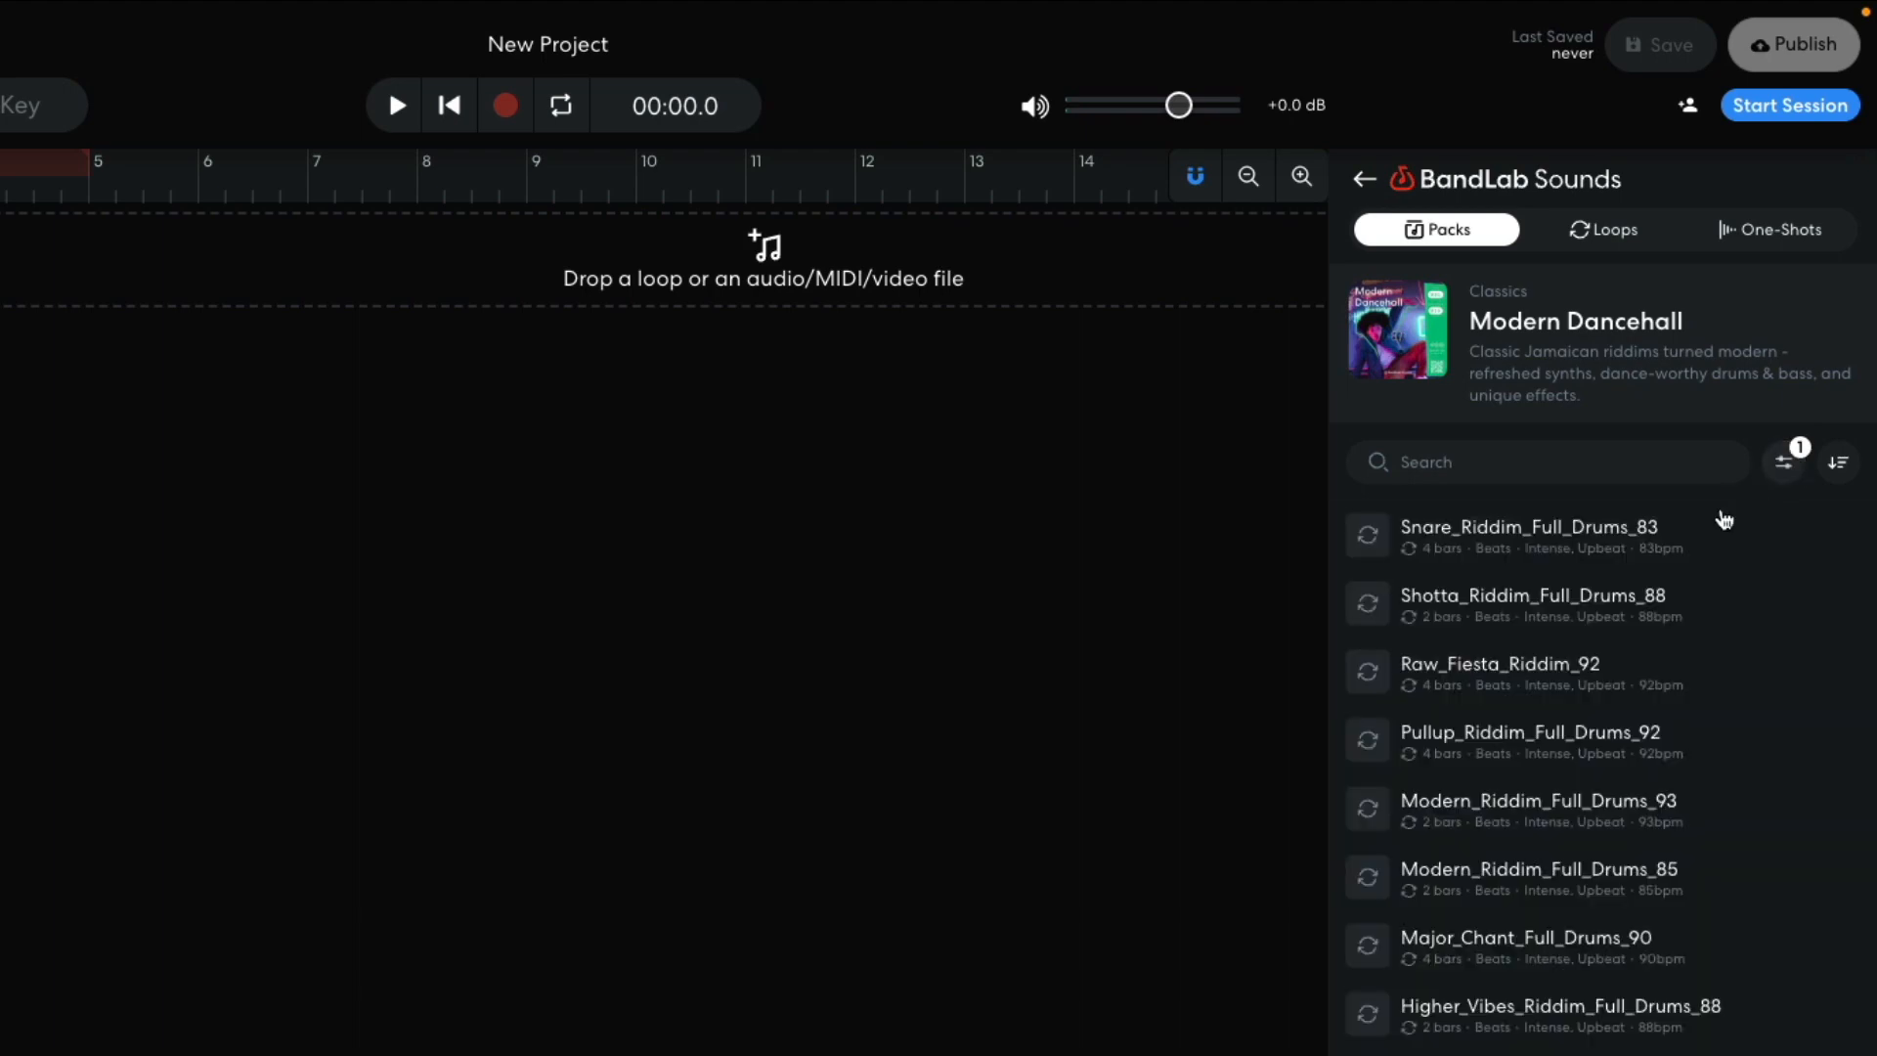
drag(1542, 724, 363, 188)
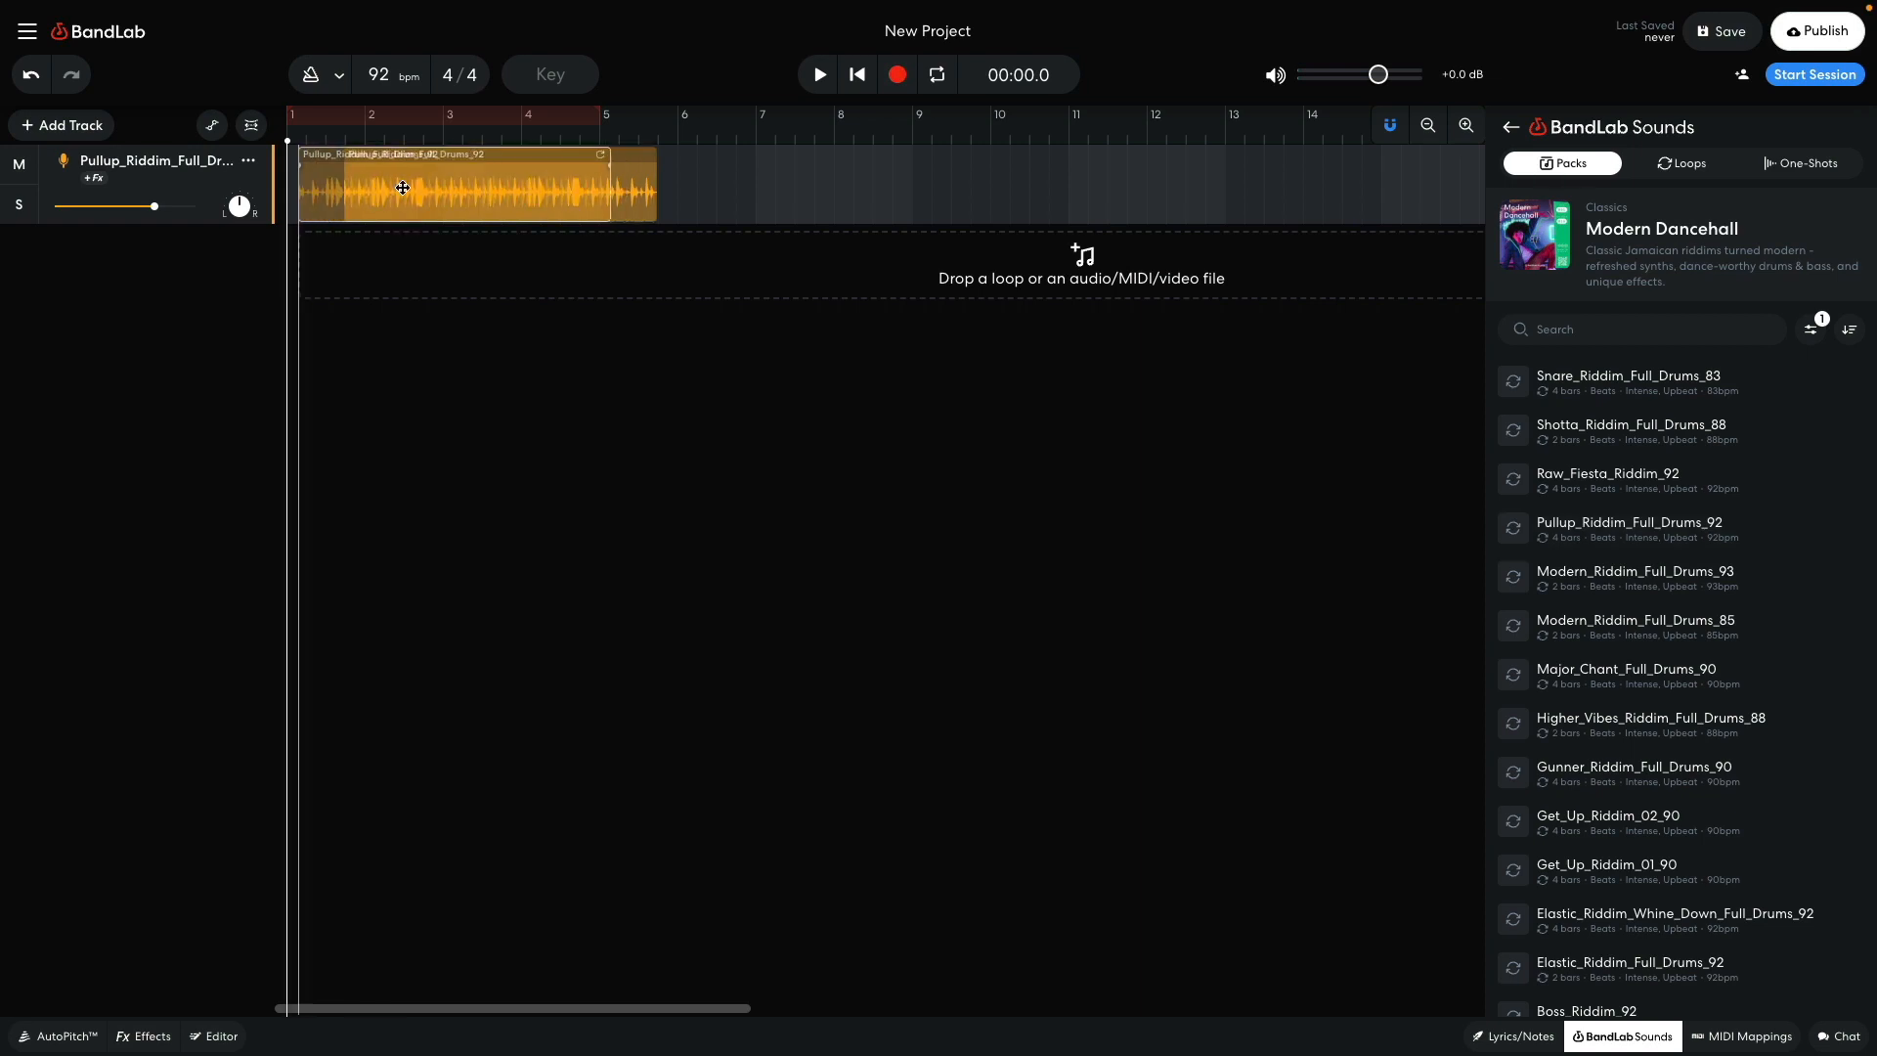
Step: Set the drum loop track's volume to -6.0 dB and listen to the loop
mouse_move(154, 207)
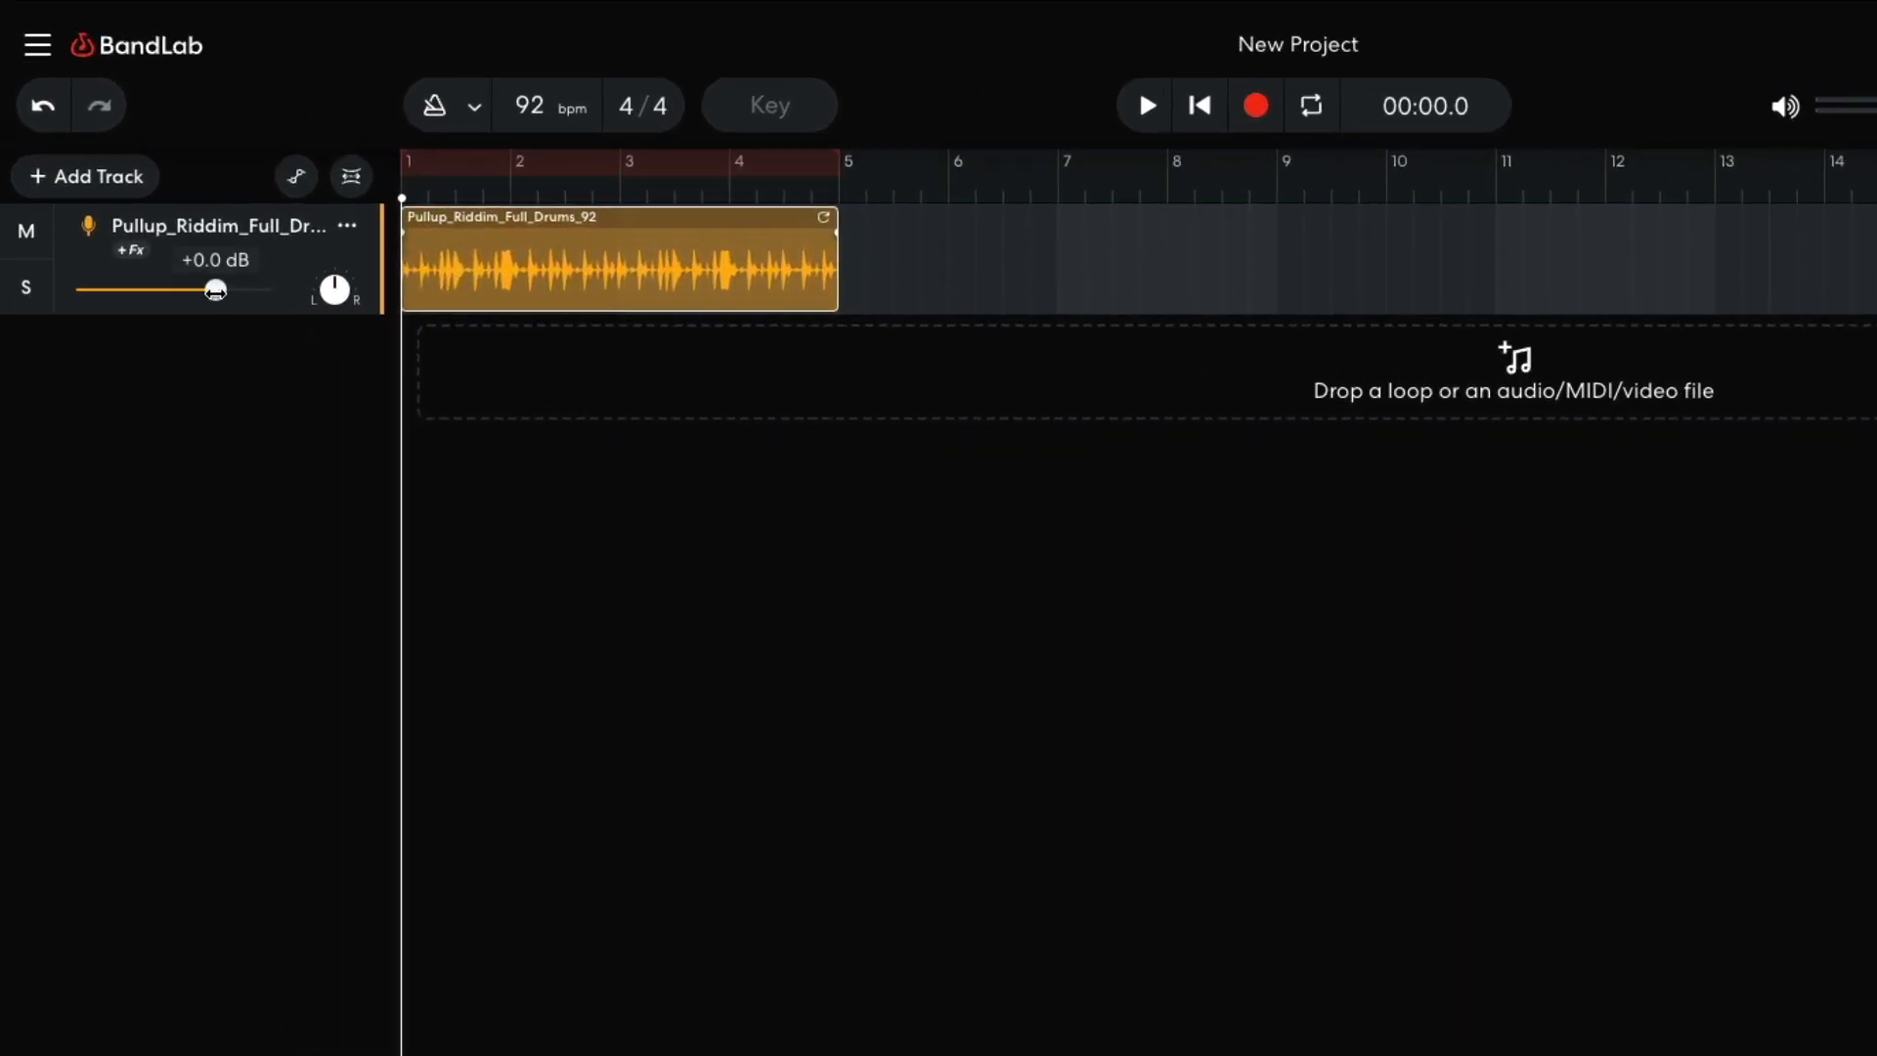
drag(215, 290, 175, 290)
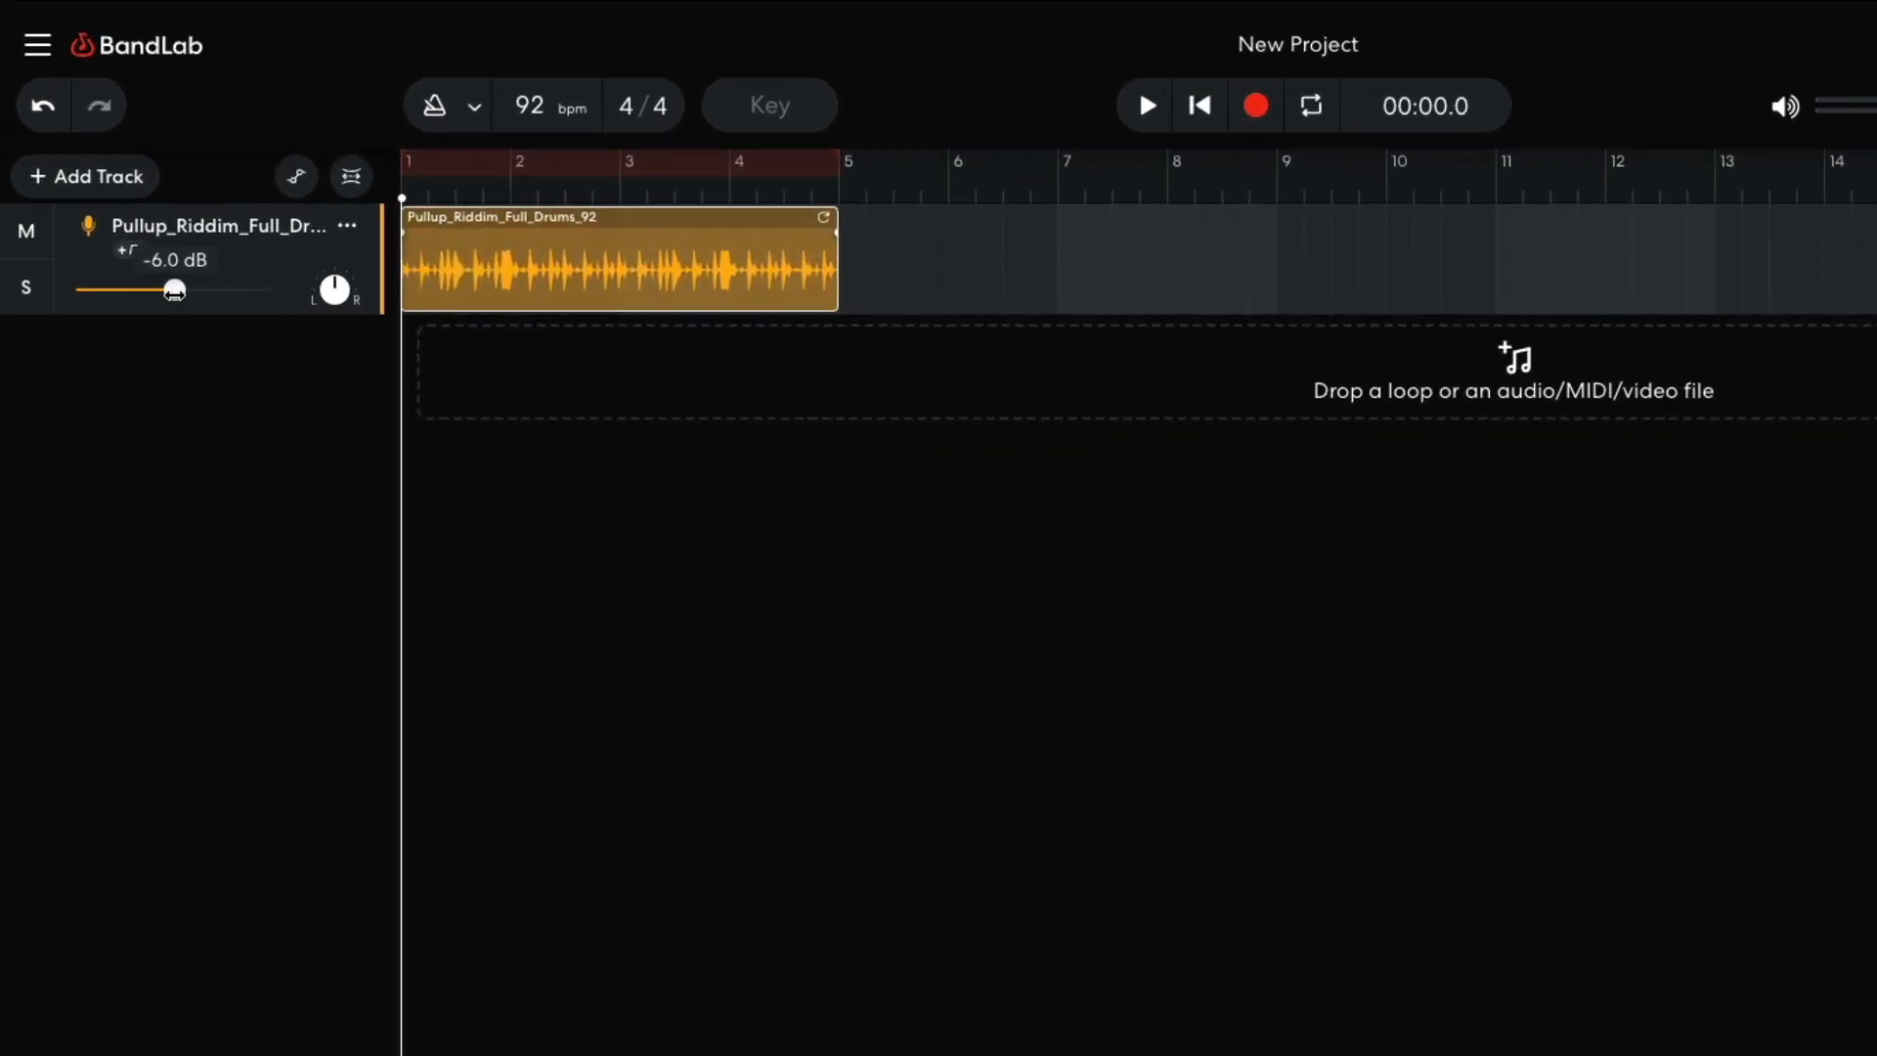
key(space)
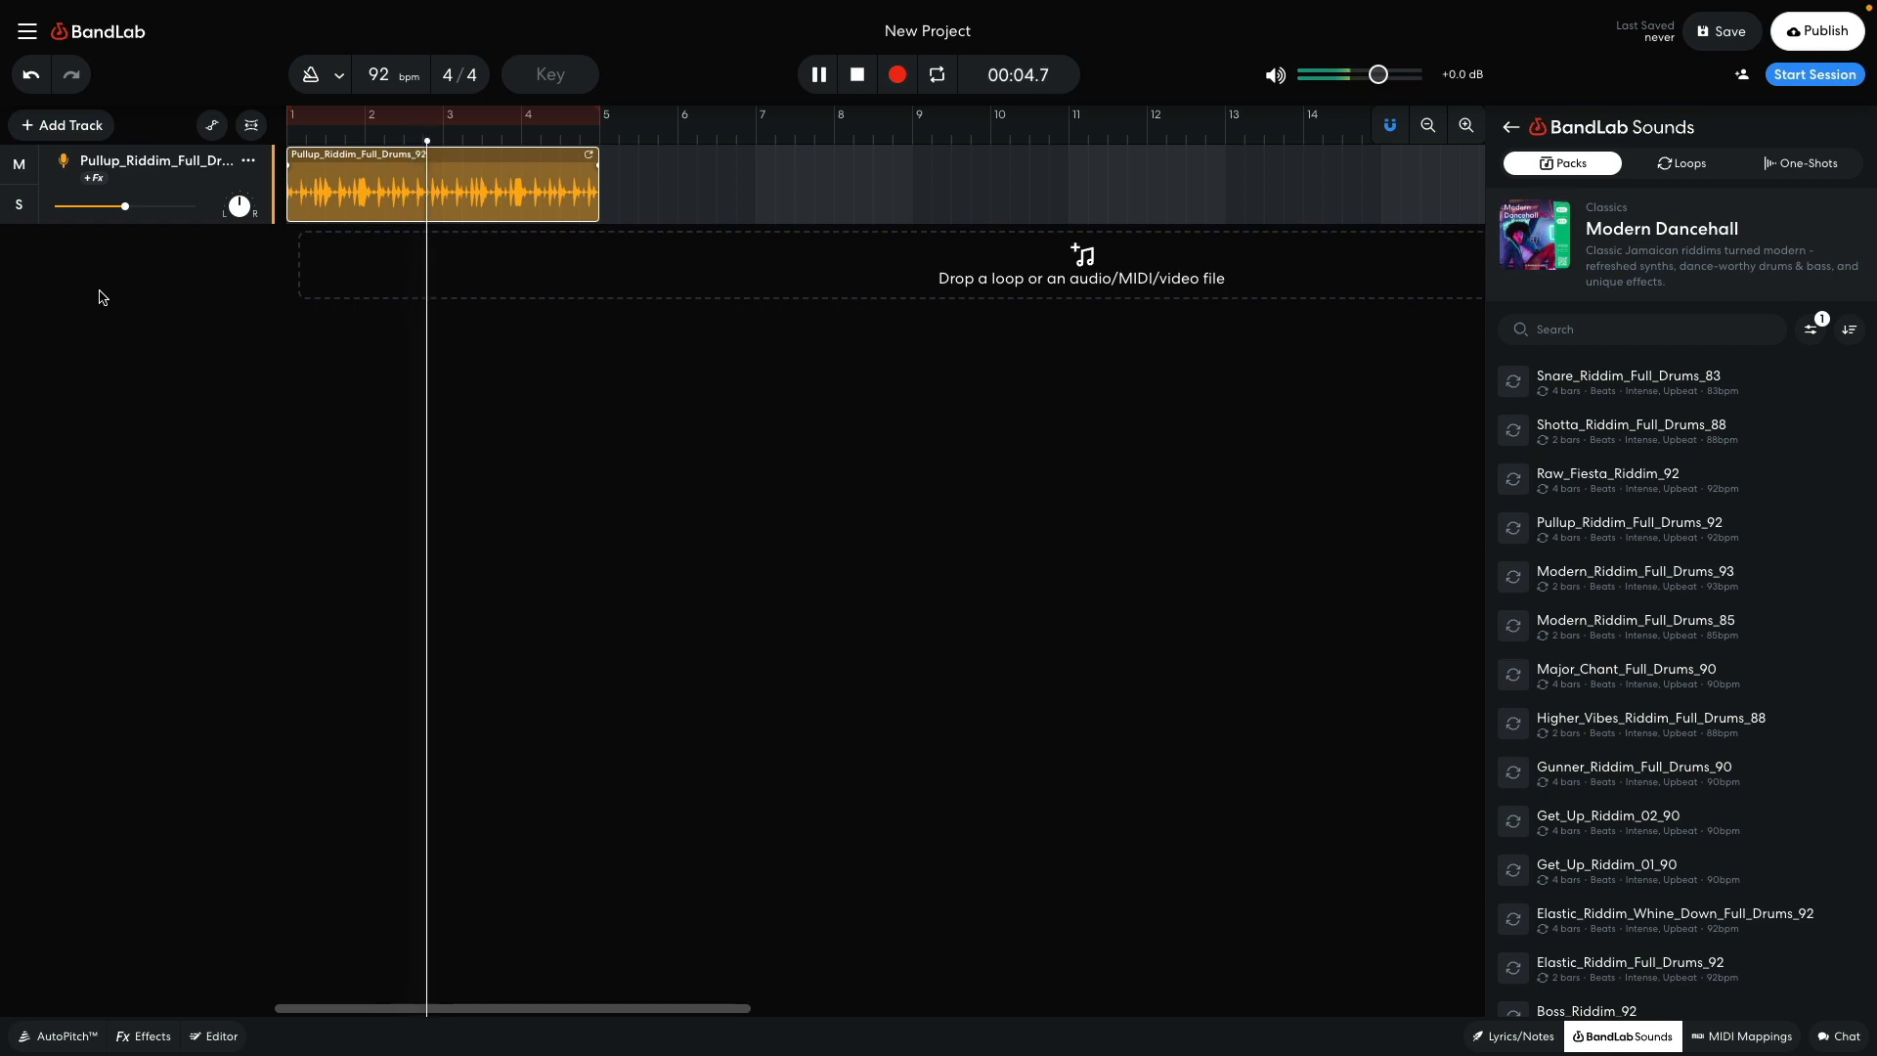
key(space)
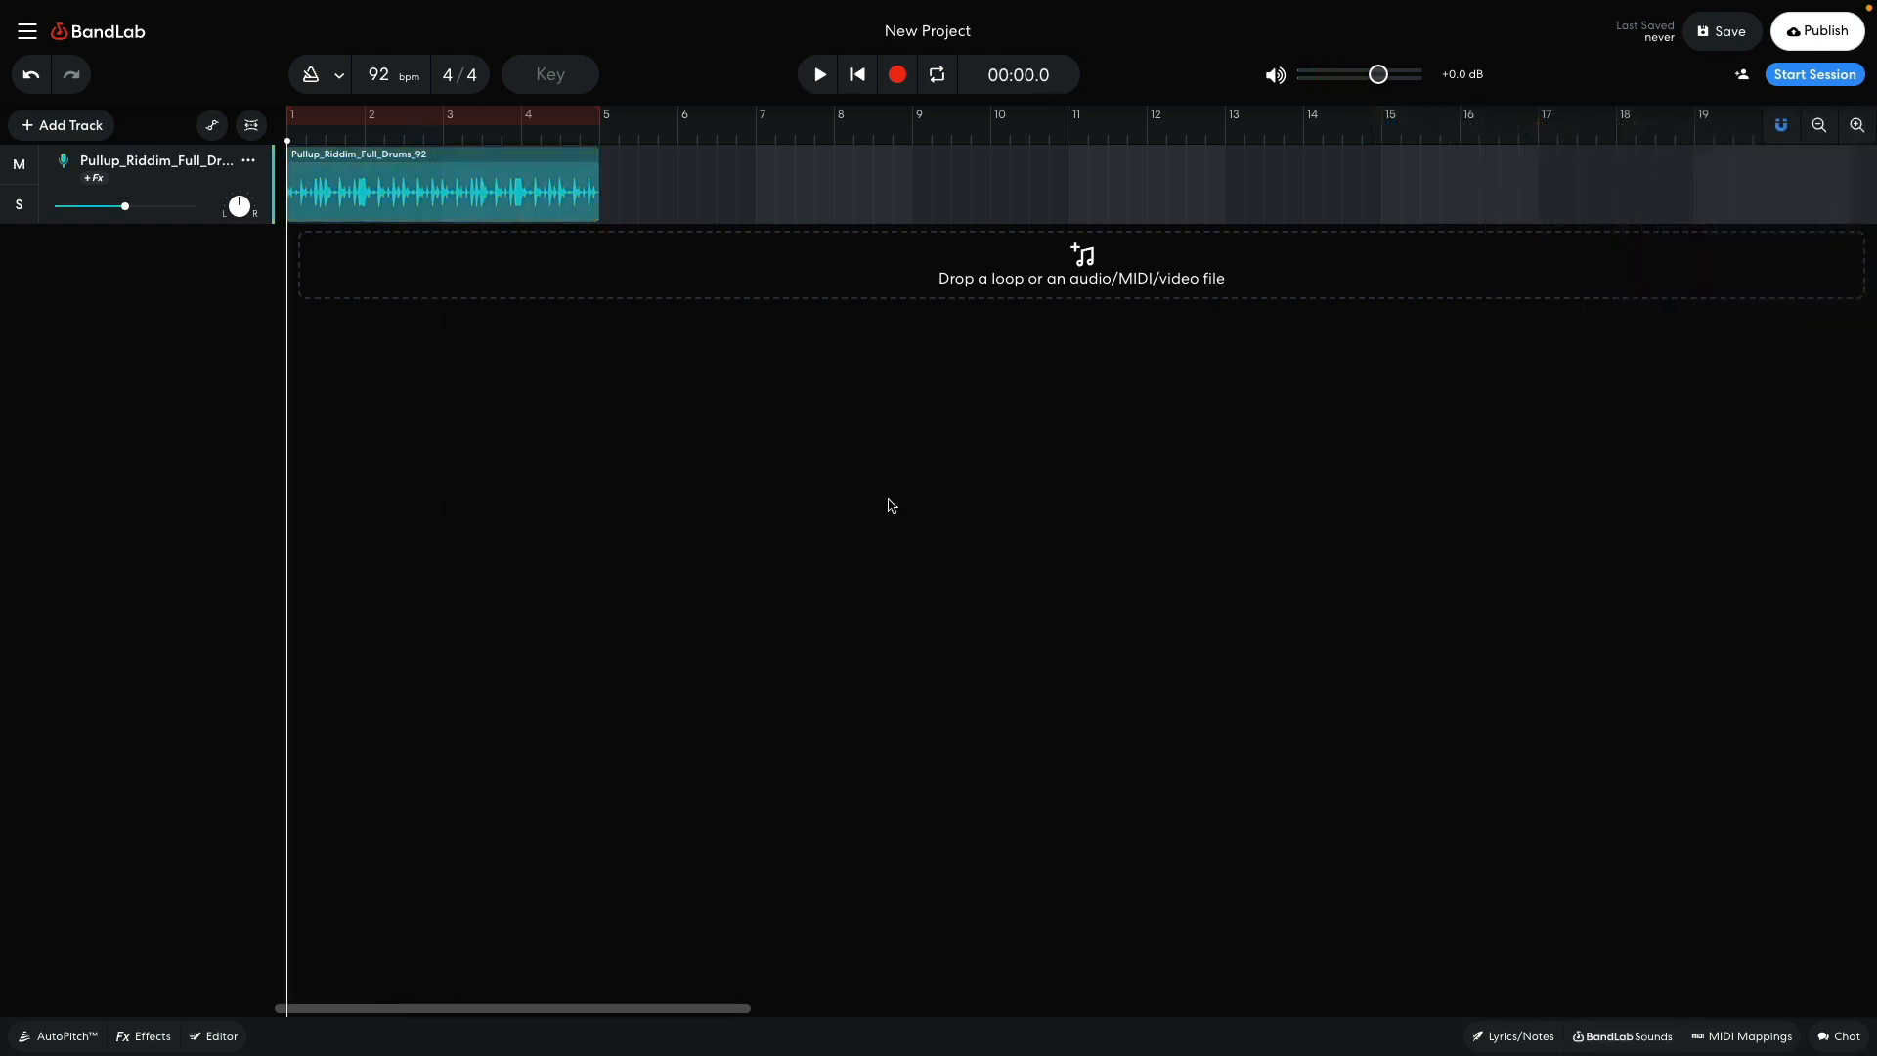
Step: Add a Sampler track below the drum loop track
click(61, 125)
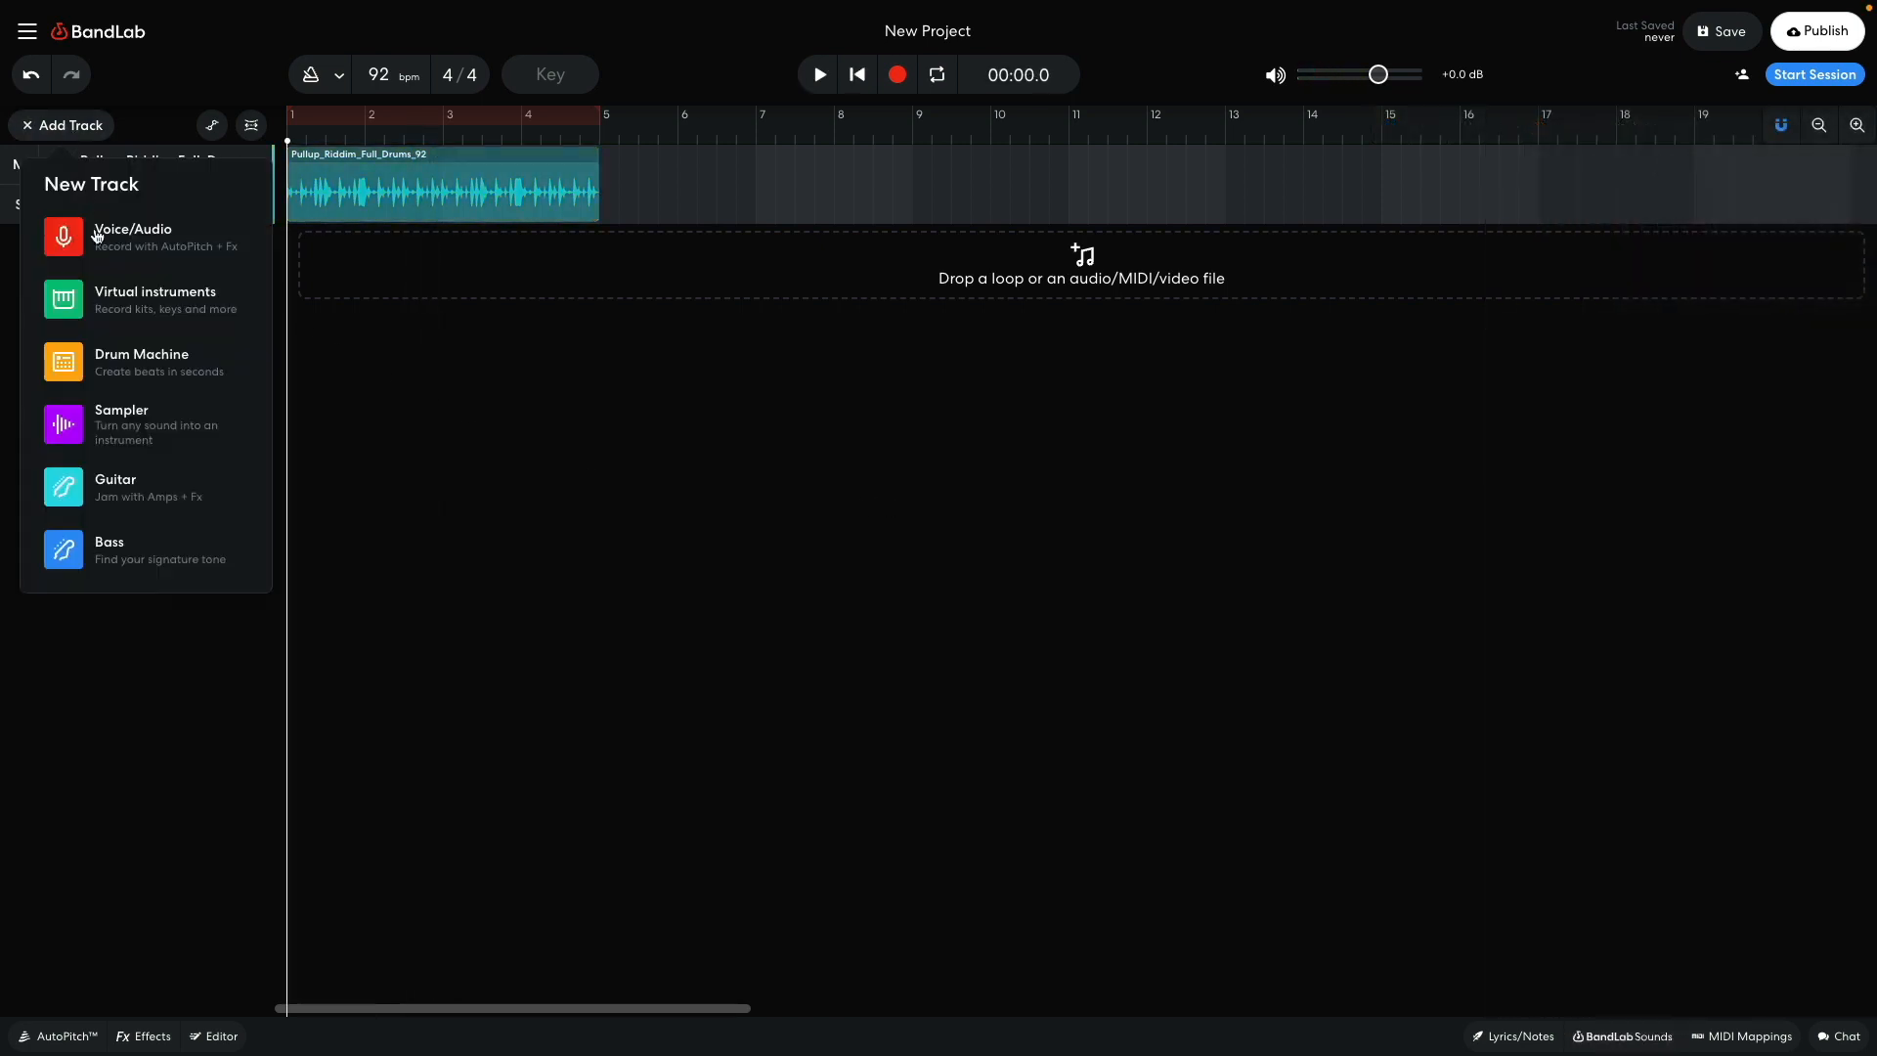
click(134, 412)
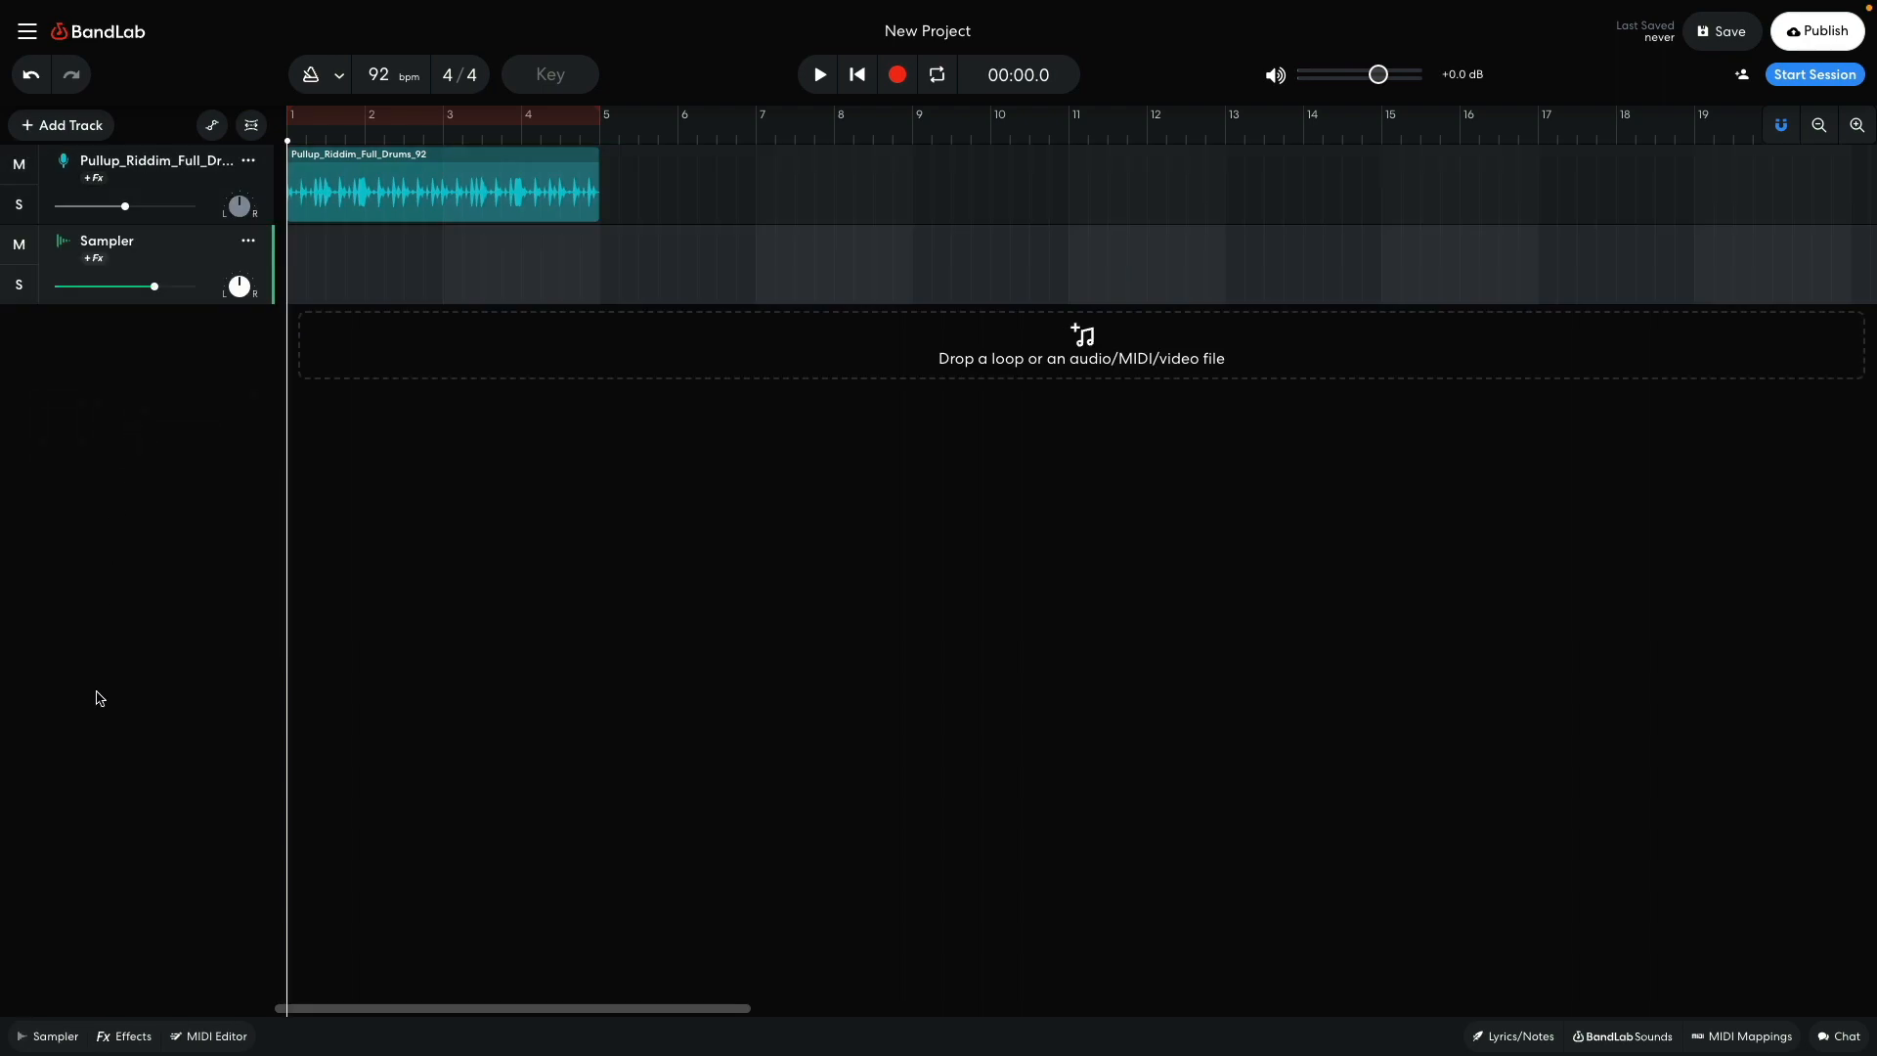
Step: Load Orch_Stab2.wav onto the first Sampler pad, trim its end to keep only the loud start of the stab, and preview it
click(49, 1038)
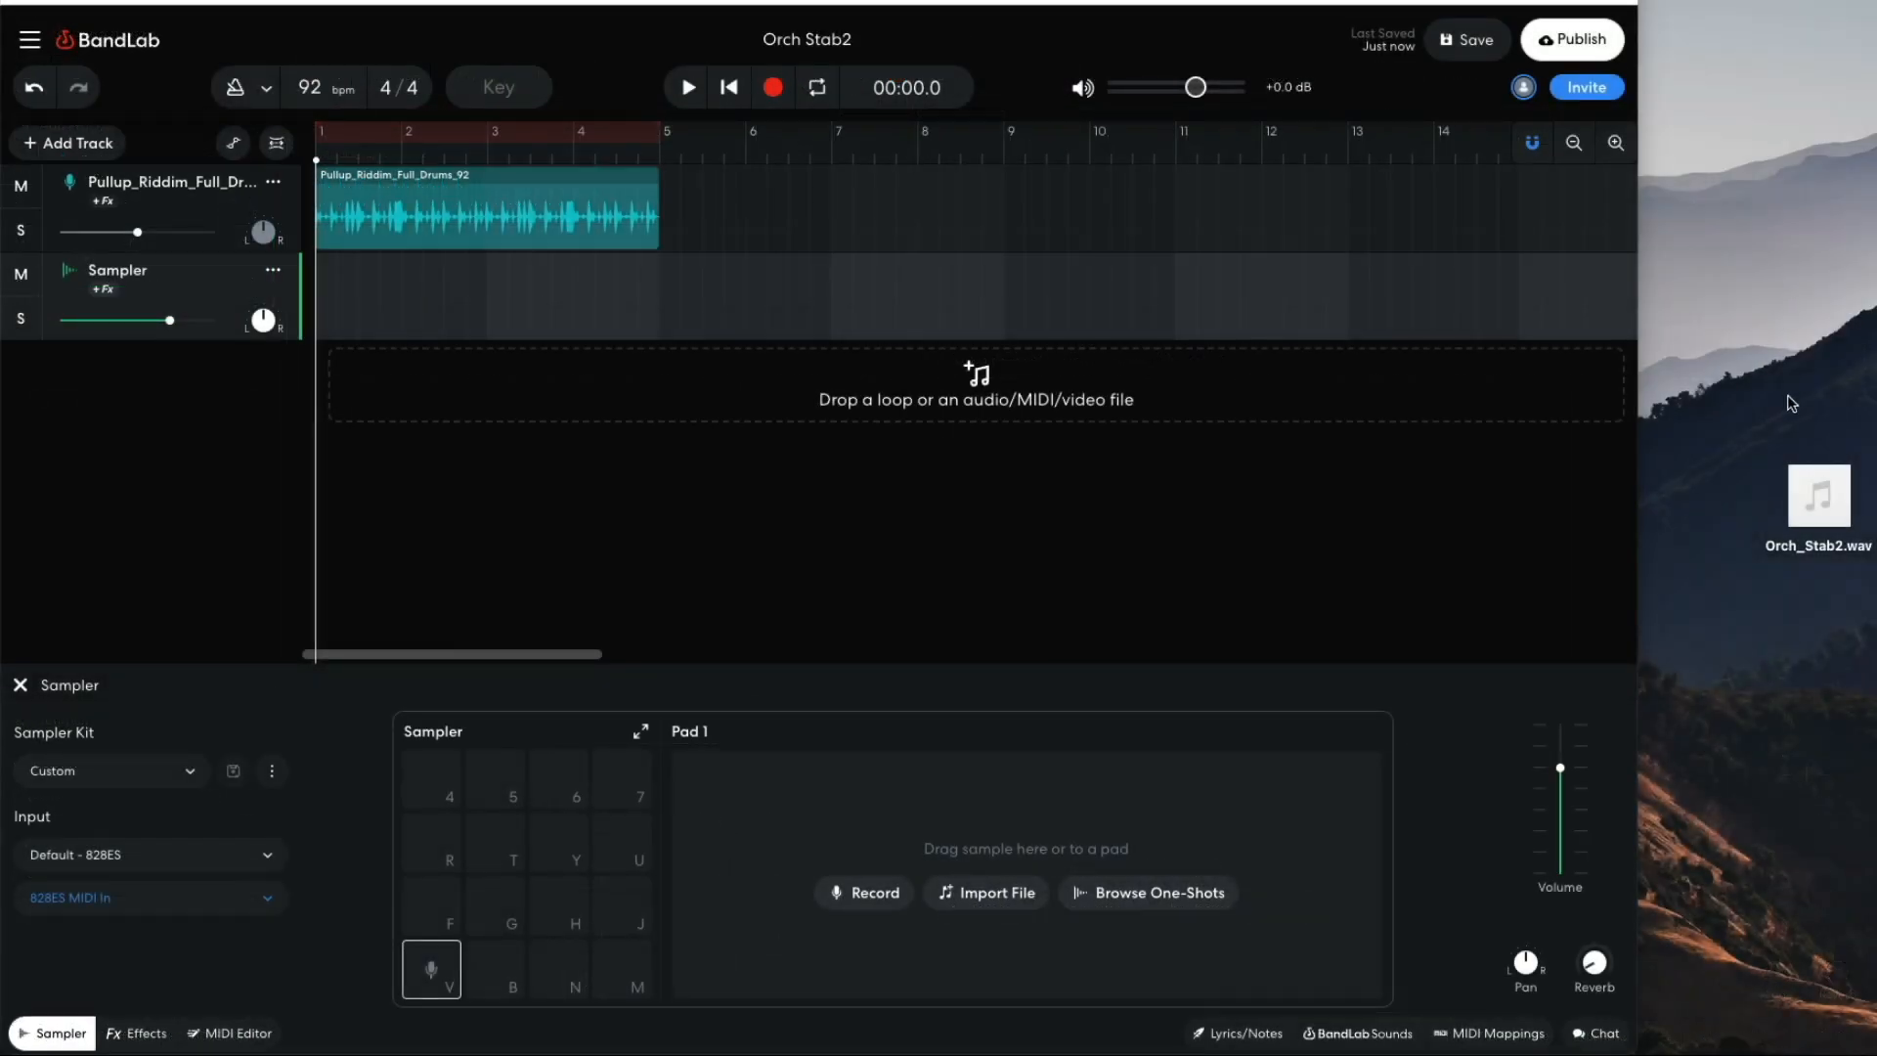
drag(1818, 493, 445, 966)
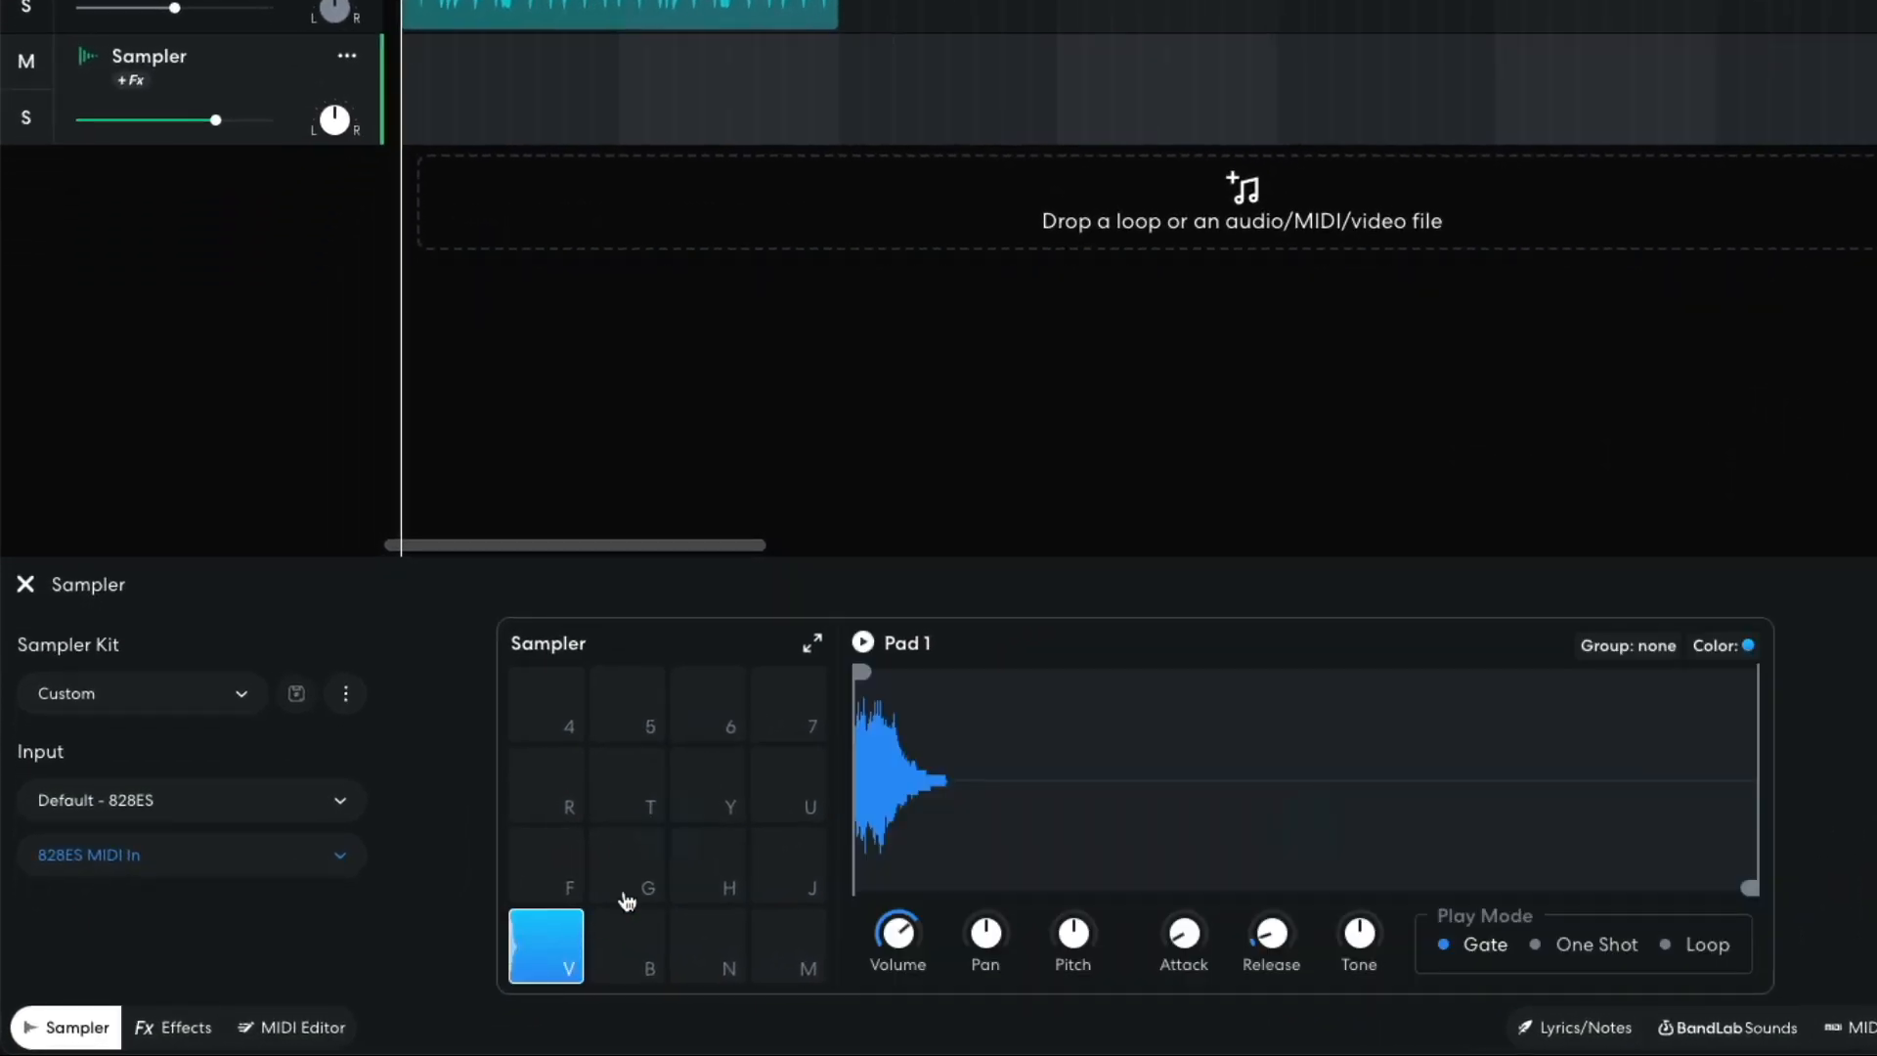
click(863, 643)
drag(1752, 883, 896, 883)
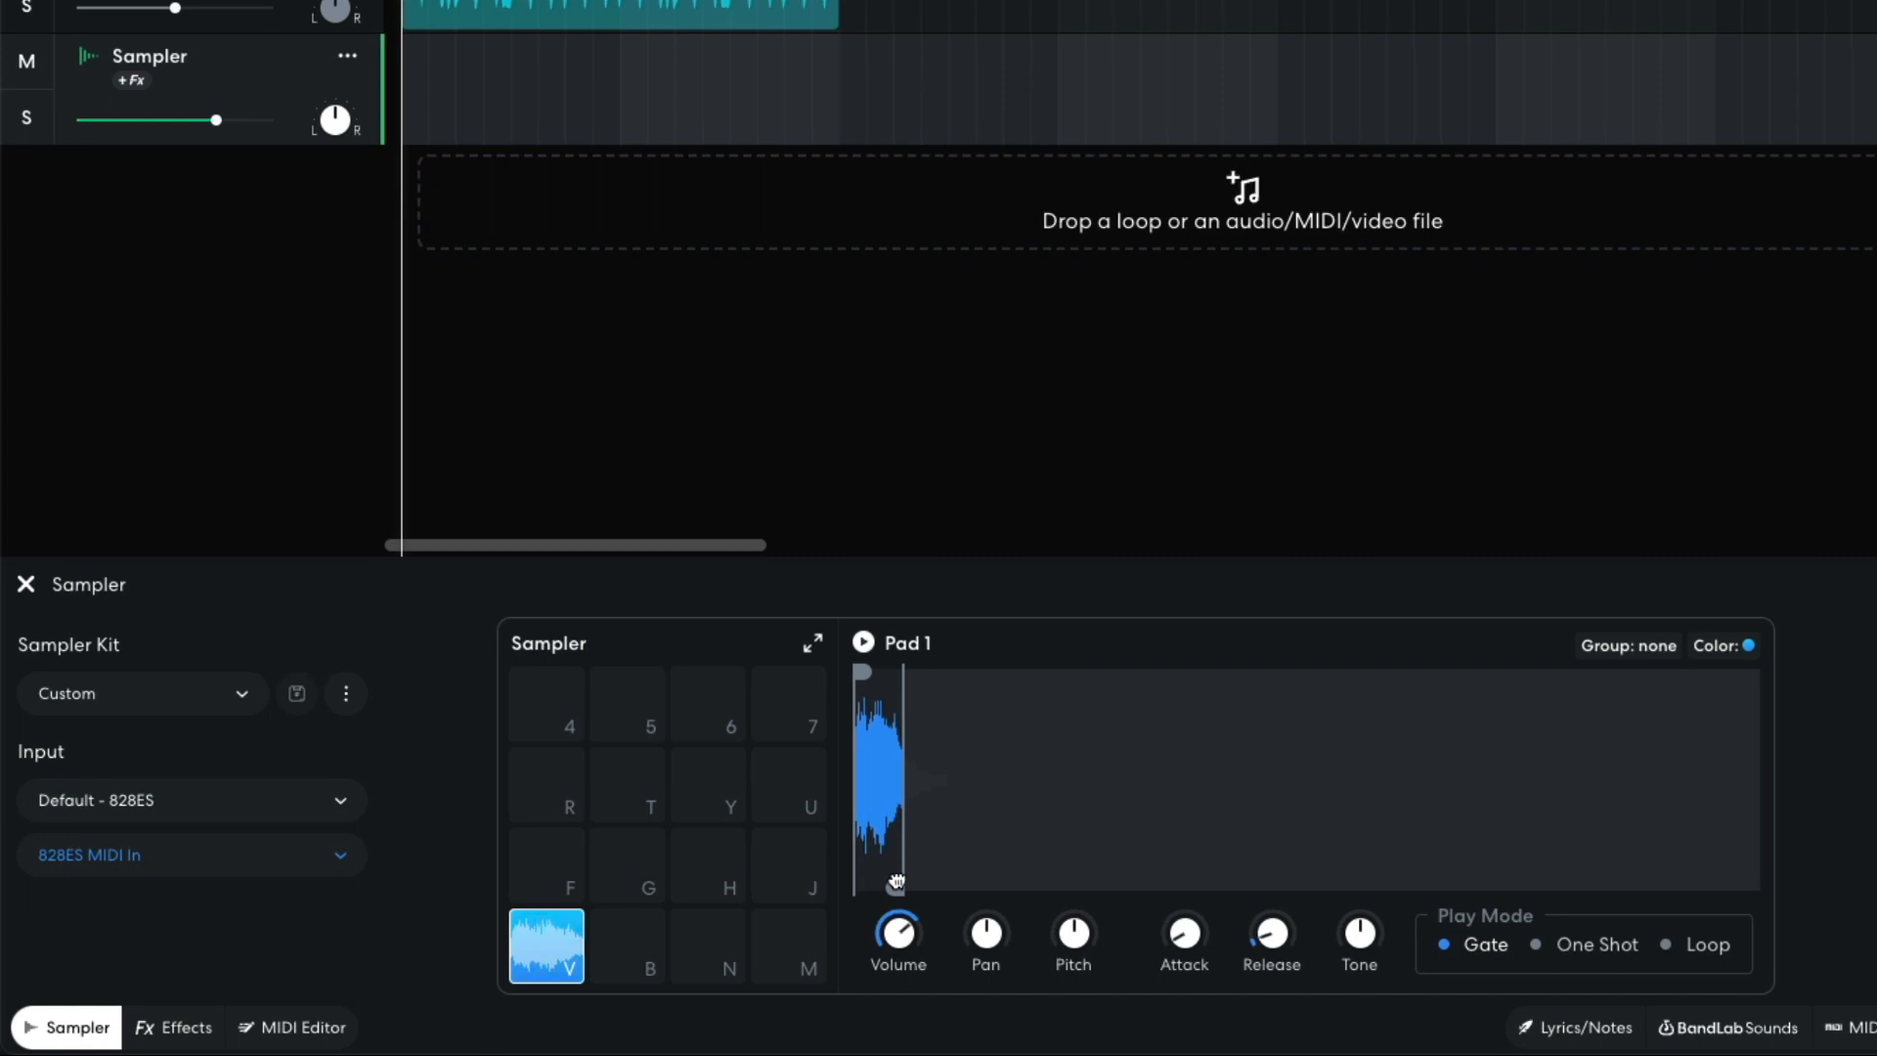
click(863, 644)
Step: Copy the first pad's trimmed stab to Pad 2, raise the copy's pitch, and preview it
click(542, 957)
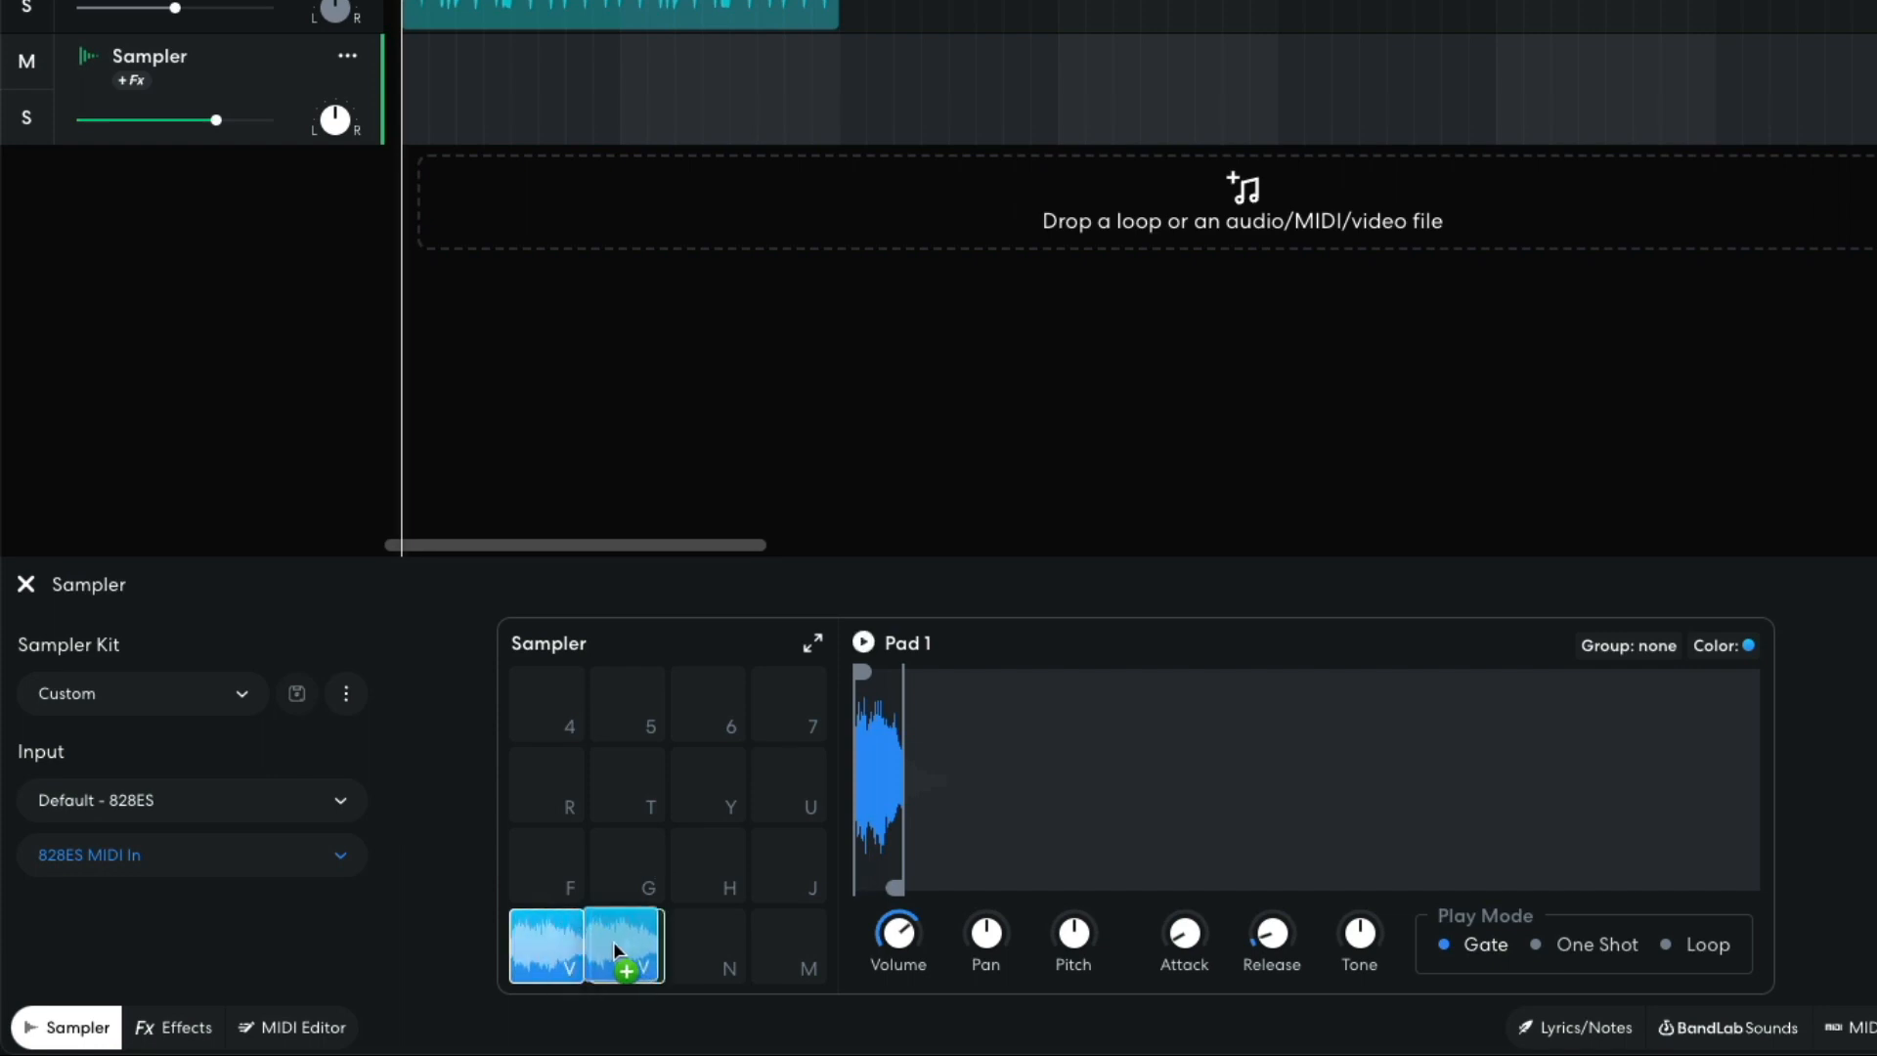
drag(613, 942, 619, 941)
mouse_move(1049, 936)
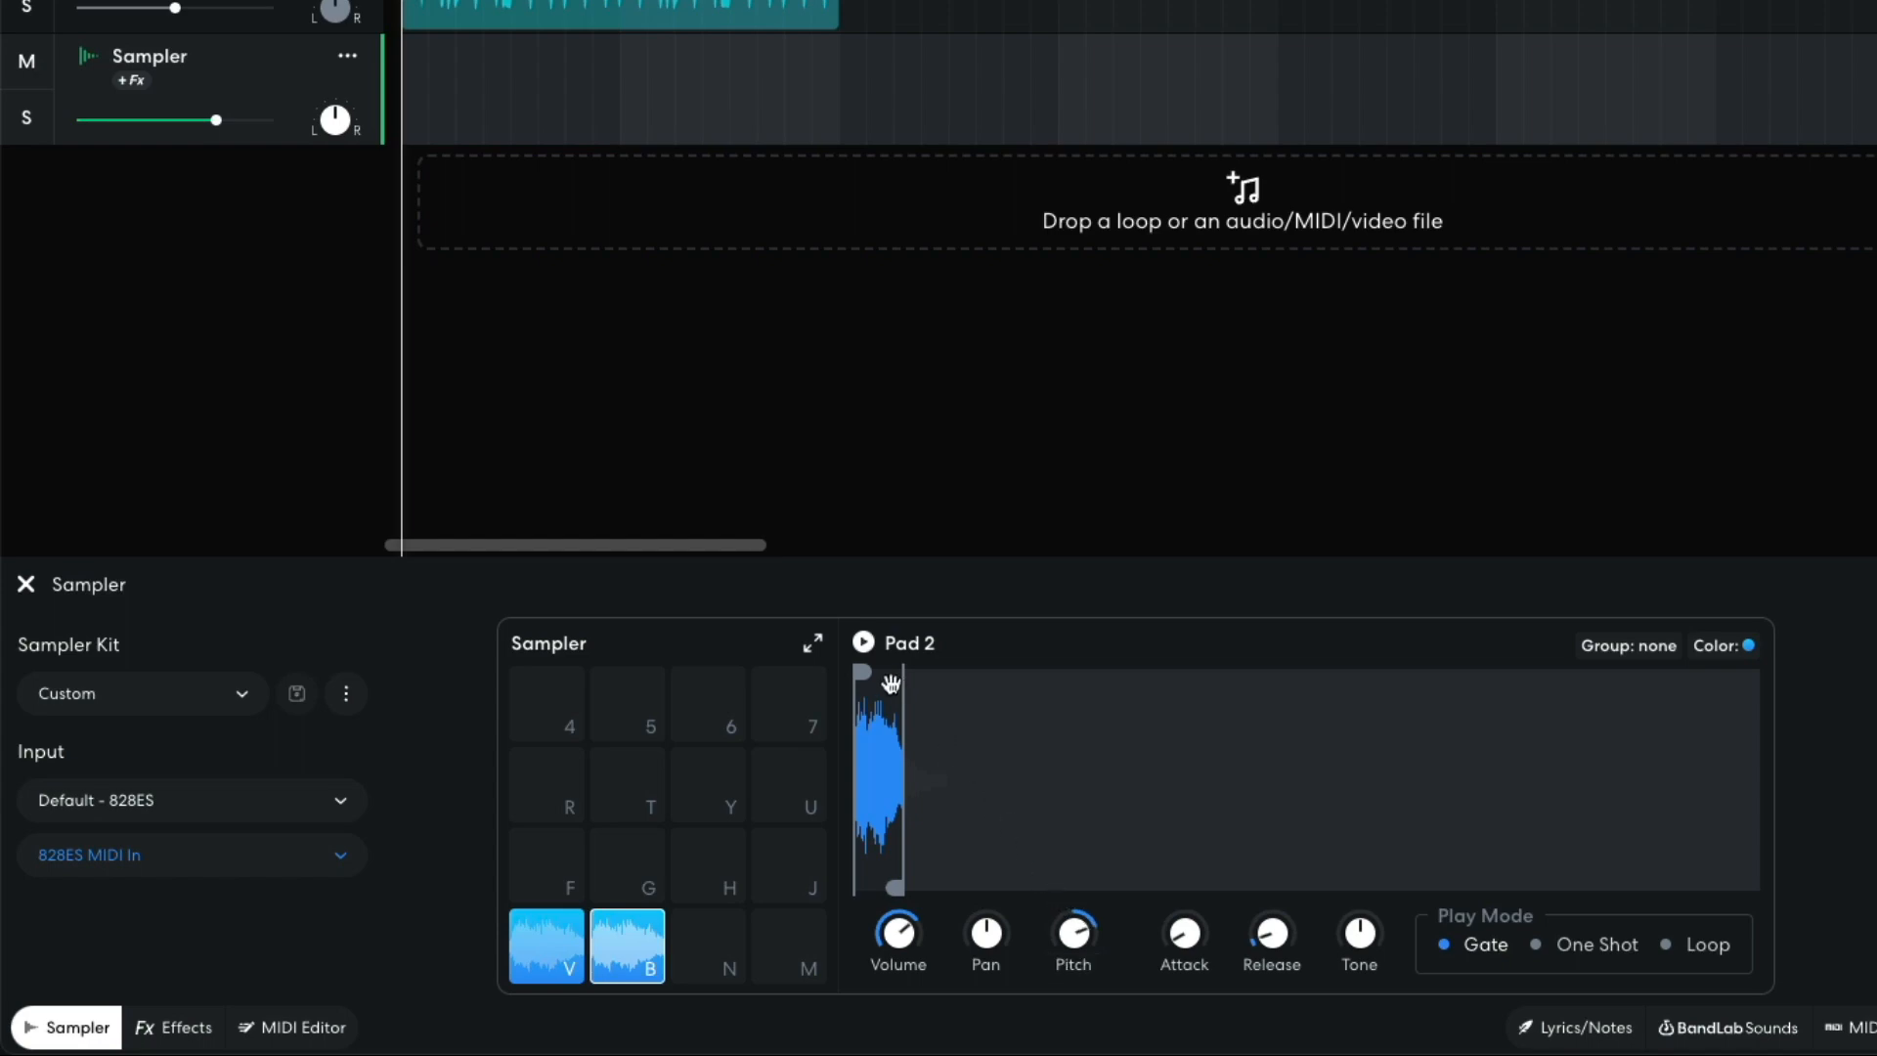
click(863, 644)
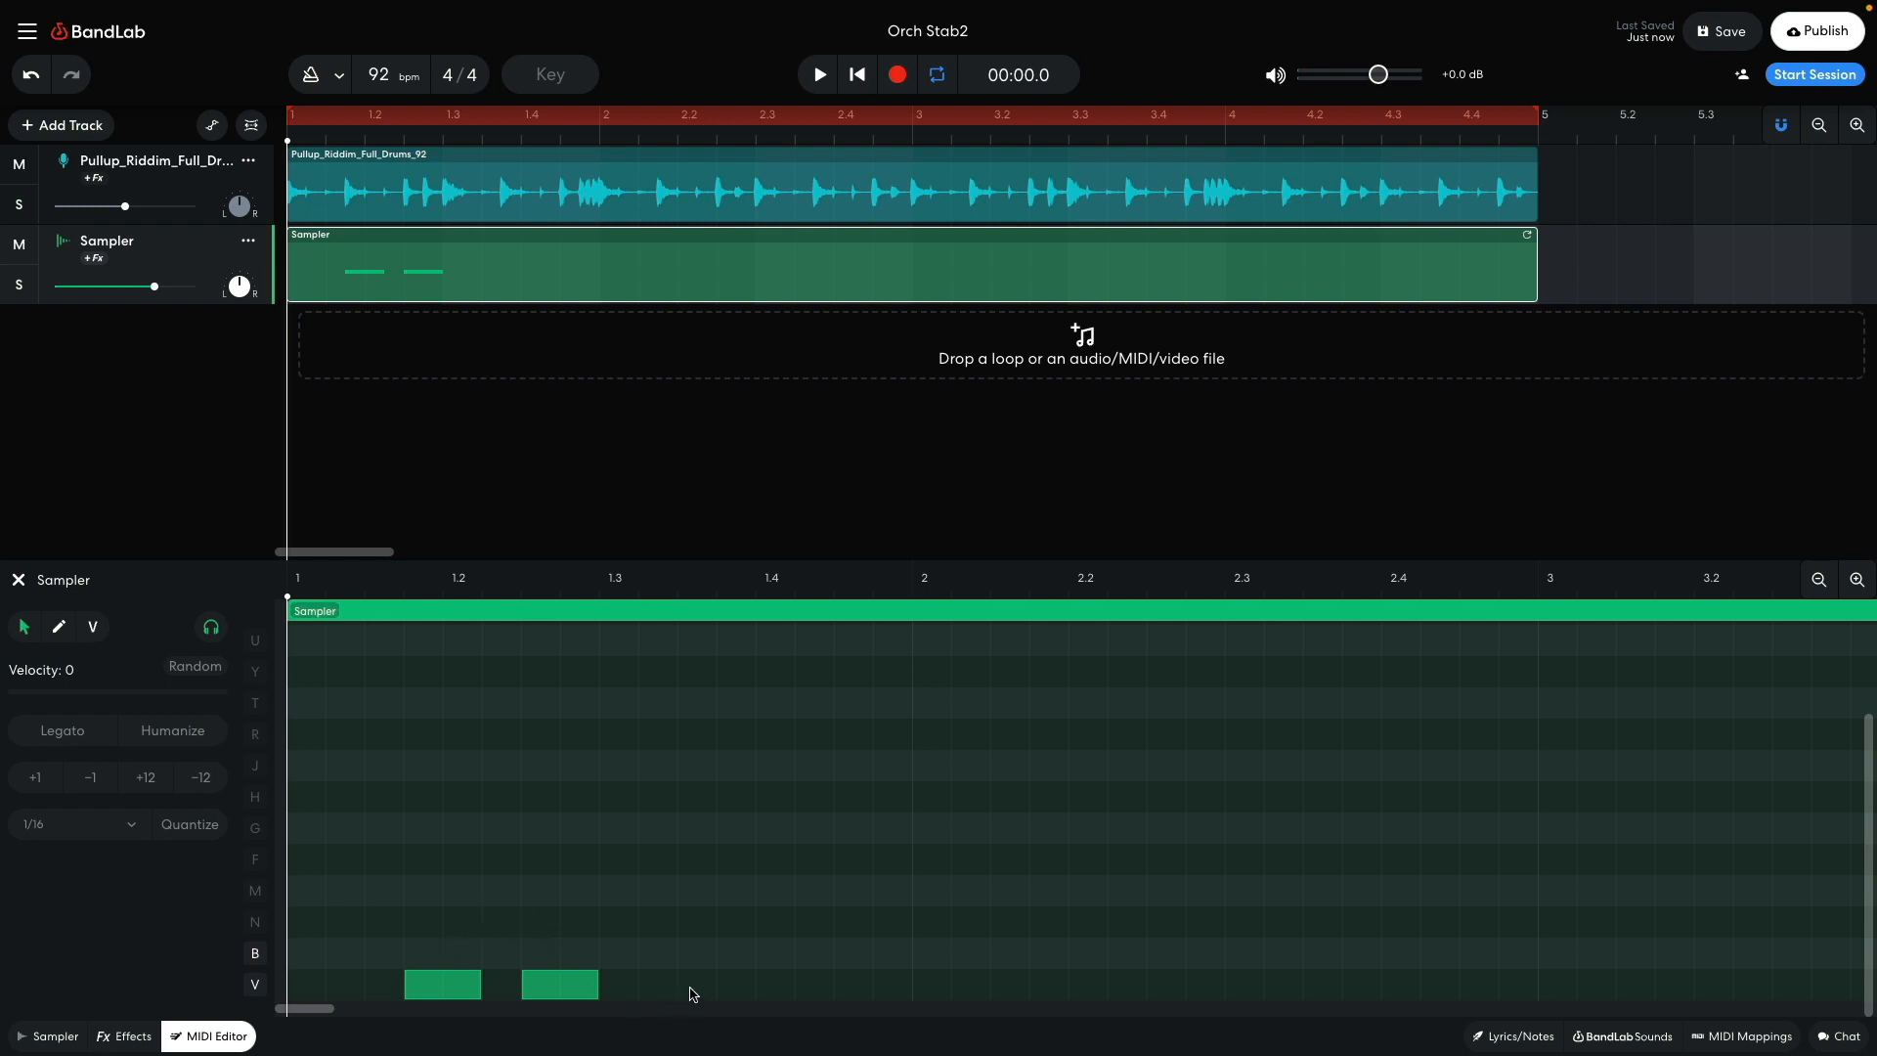
Step: Repeat the stab note pairs through bar 2 with the last pair on pad B, and lower the Sampler track's volume
drag(690, 988, 1376, 970)
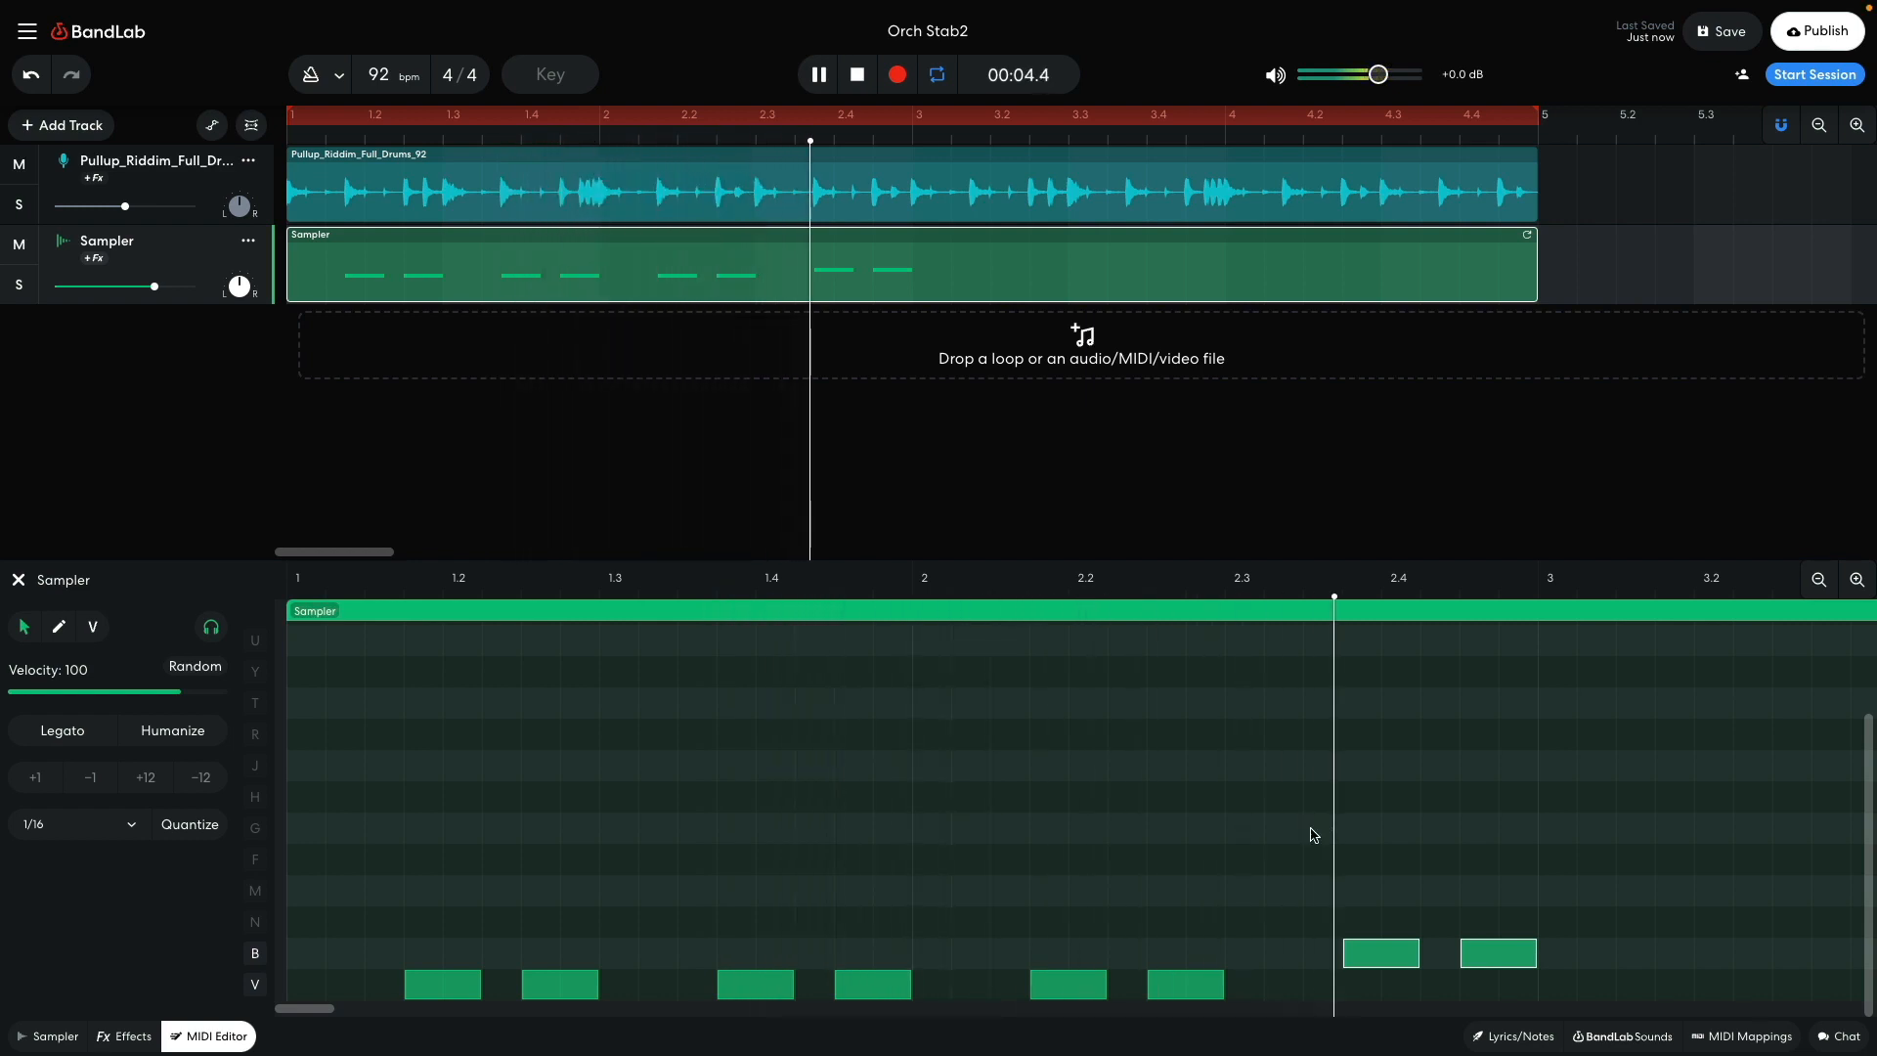
key(space)
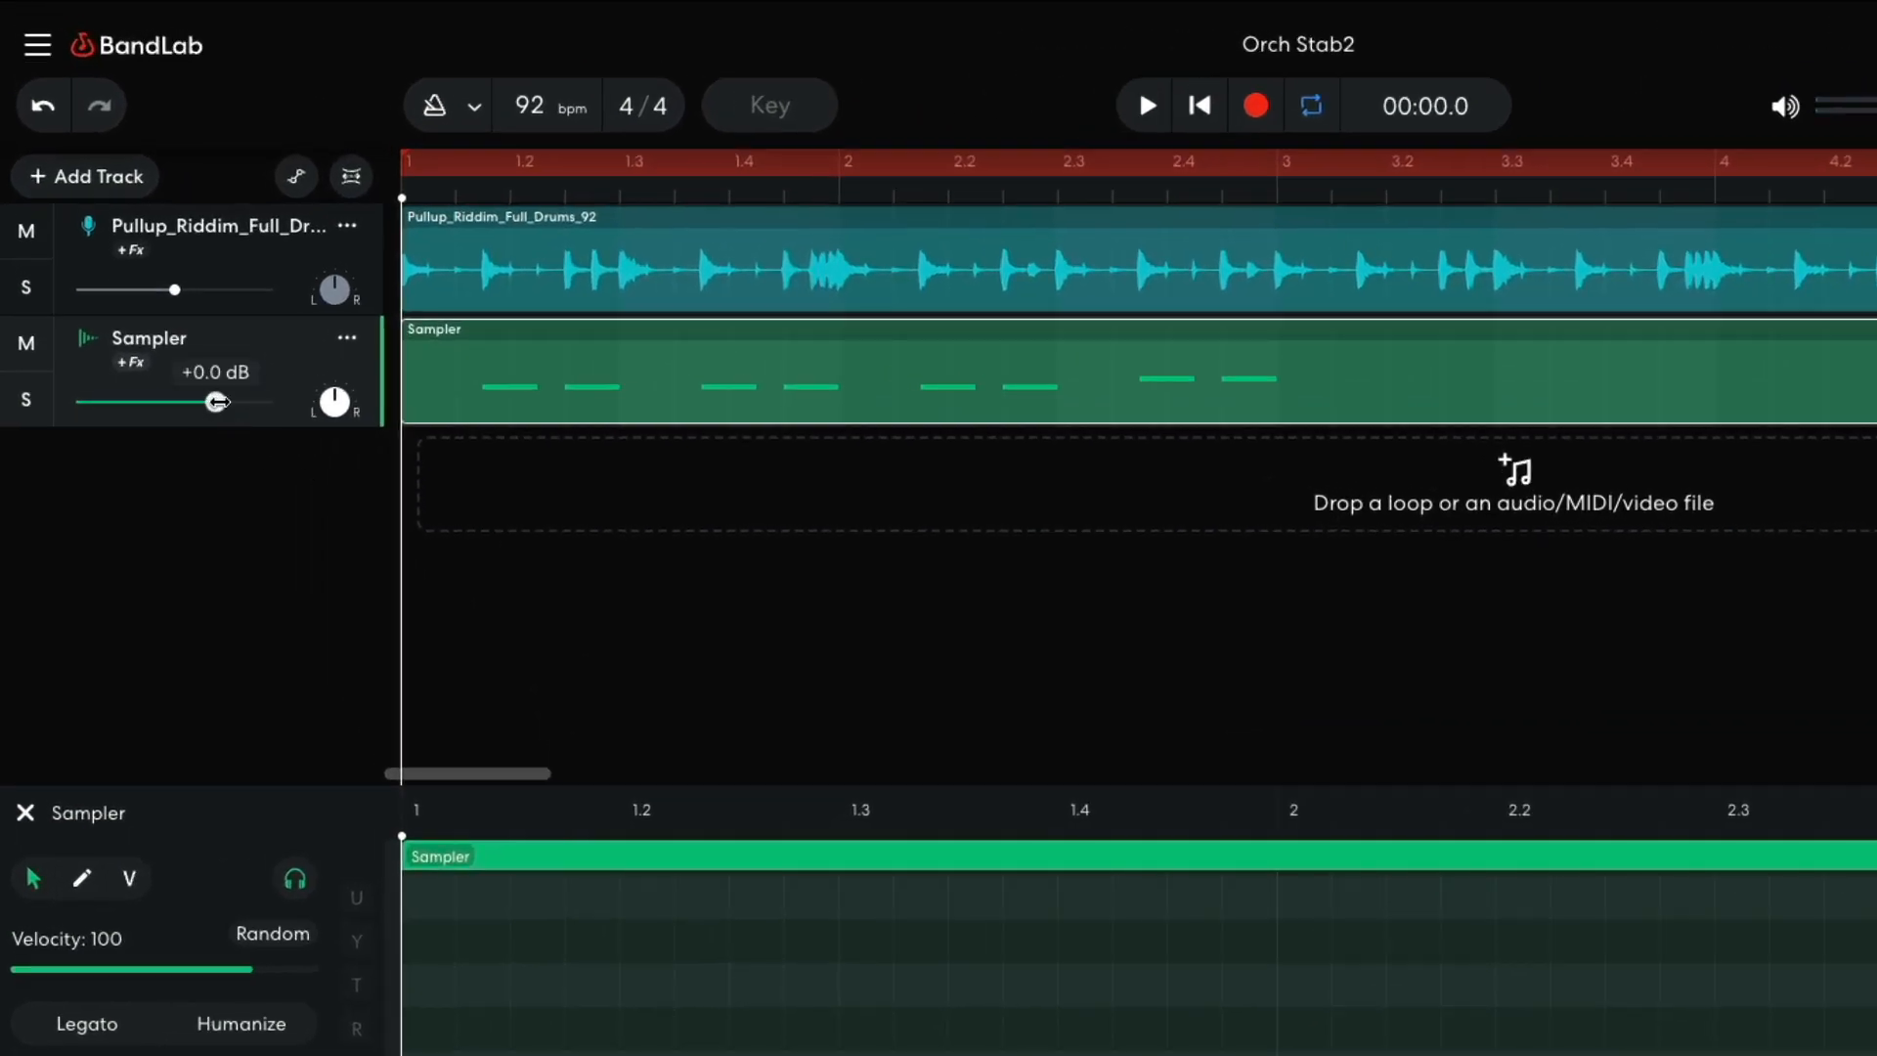
drag(154, 287, 146, 290)
drag(204, 402, 182, 408)
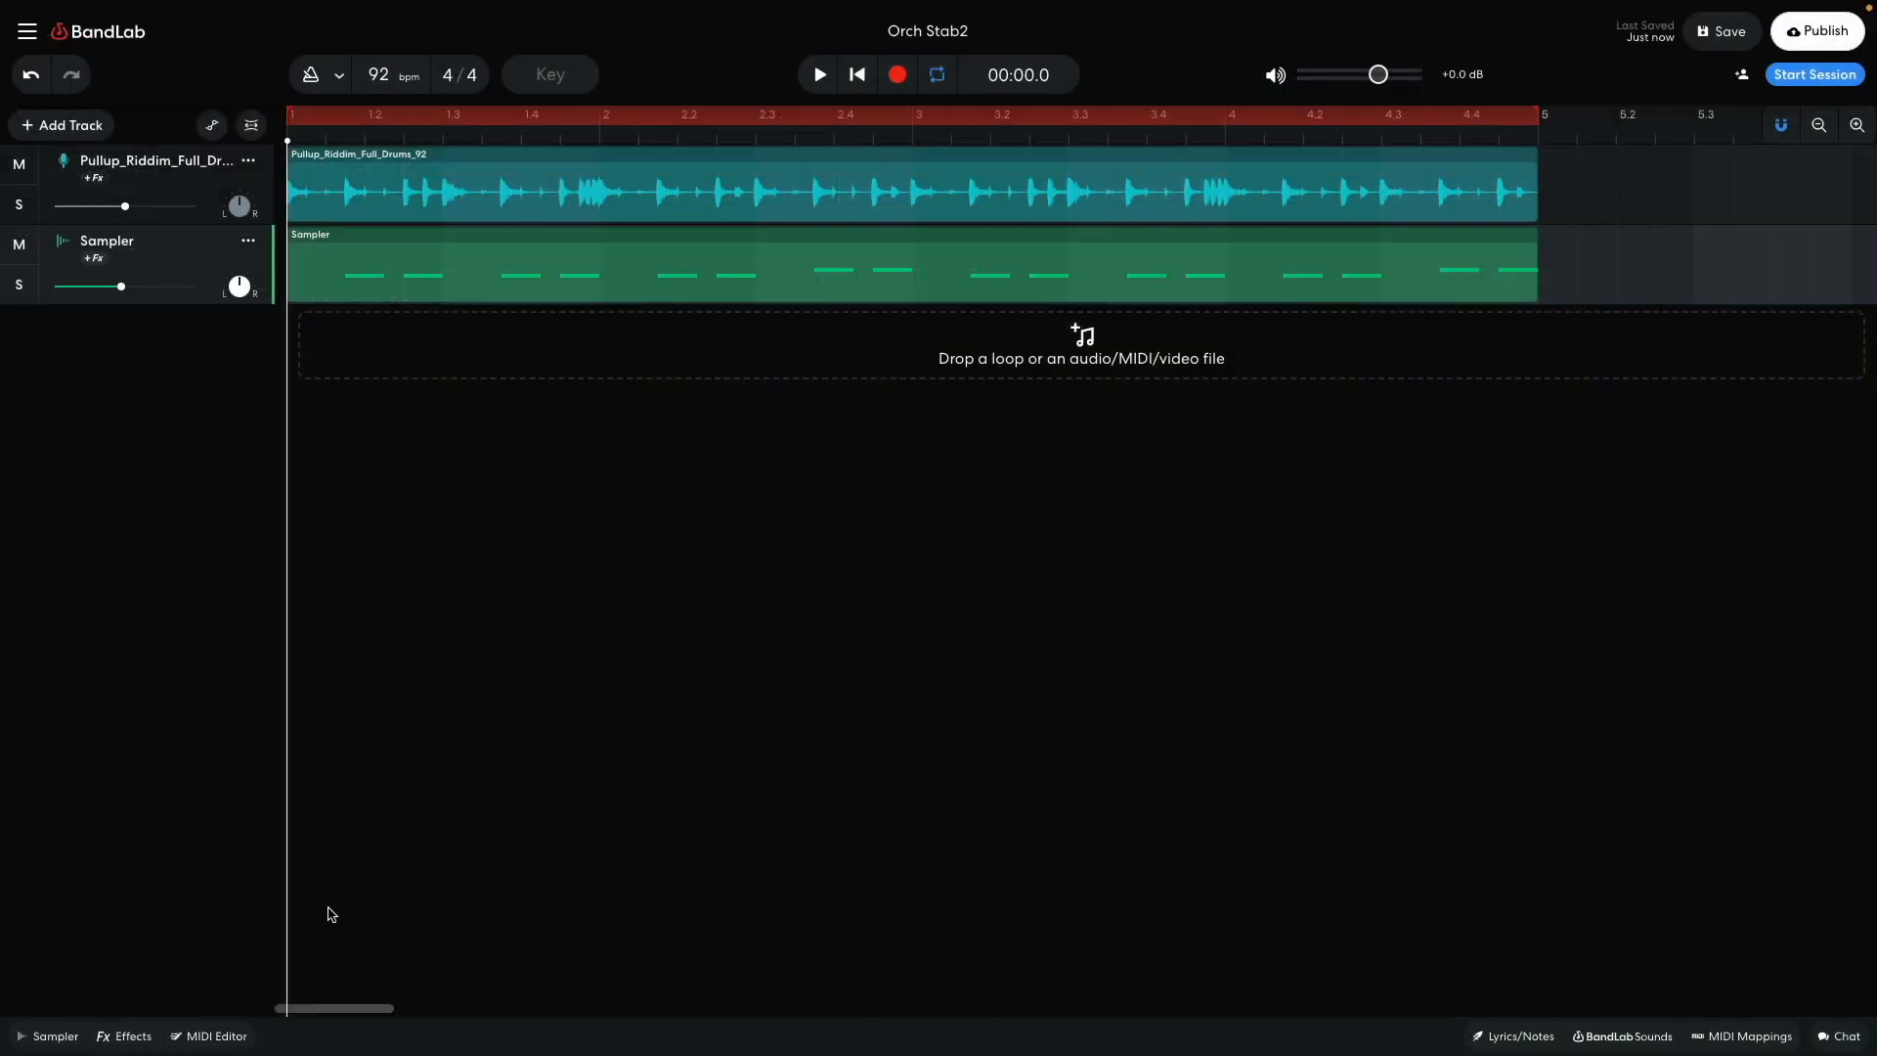
Step: Add a Graphic EQ from the Tone effects to the Sampler track
click(132, 1037)
click(383, 874)
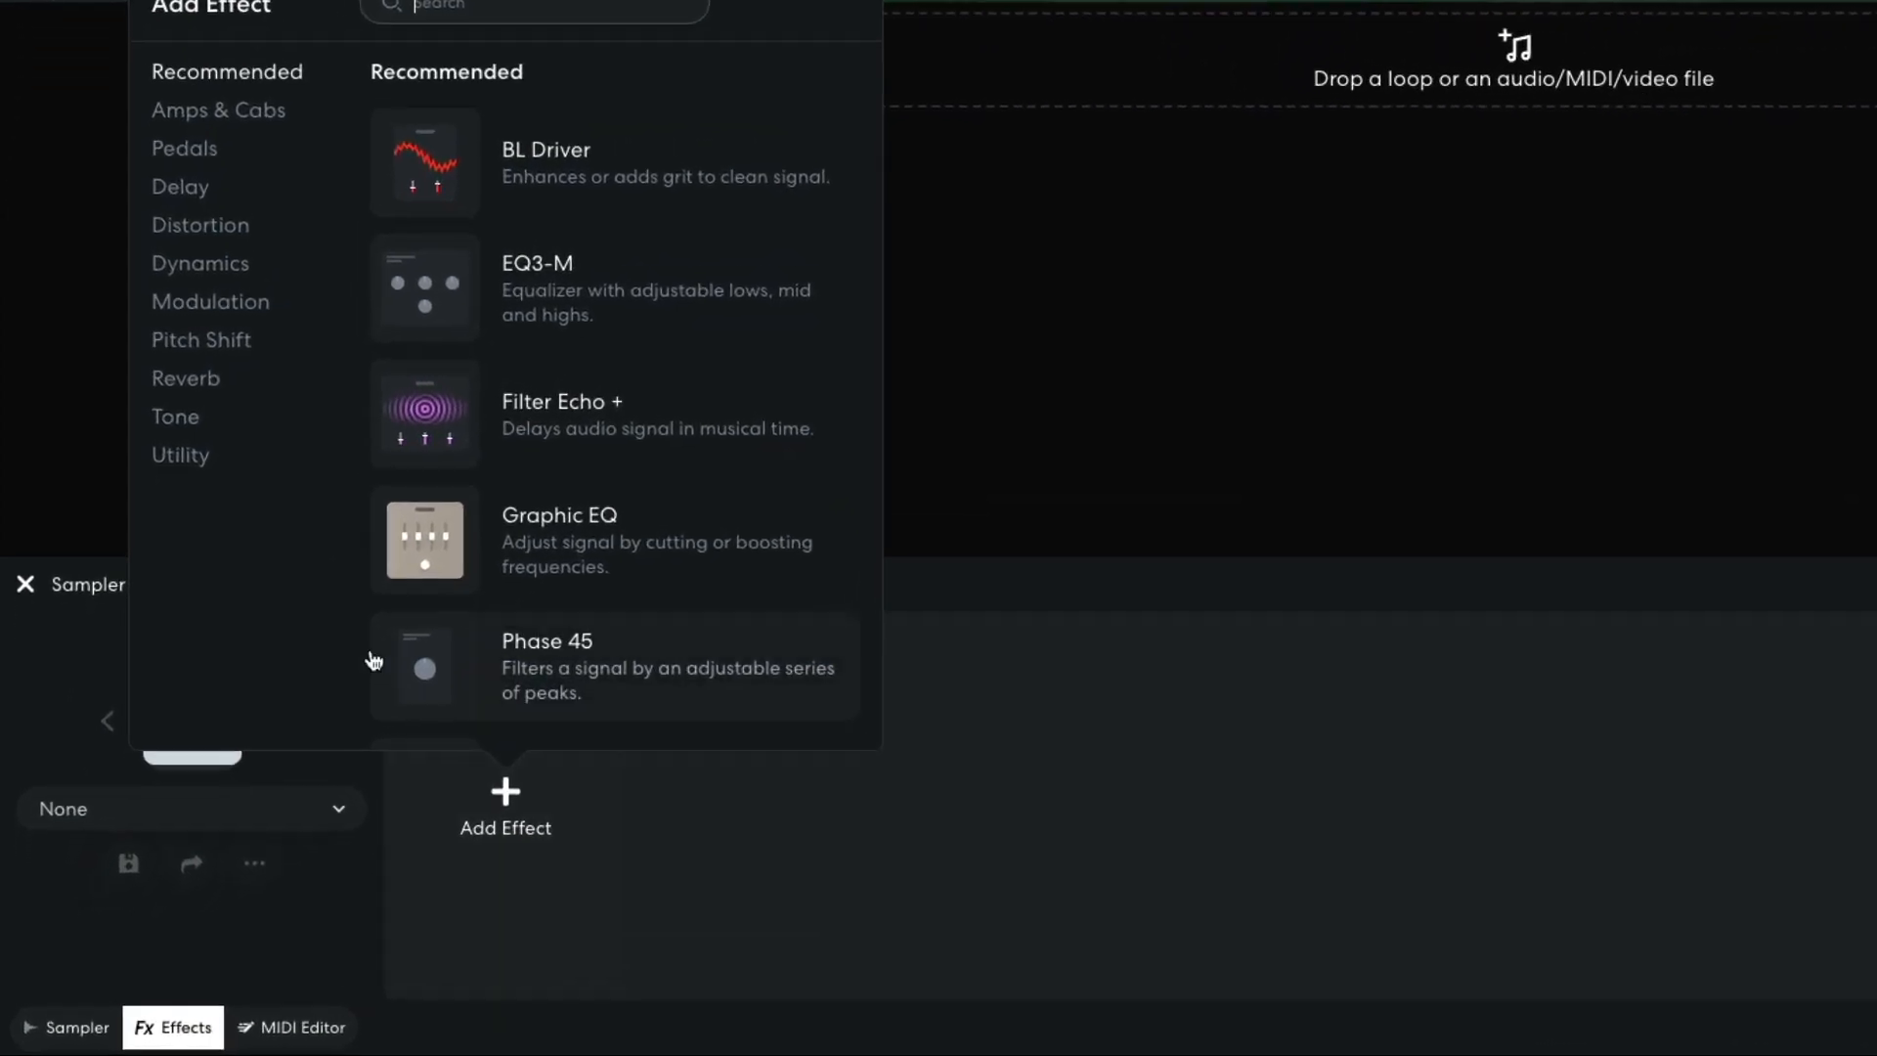
click(137, 602)
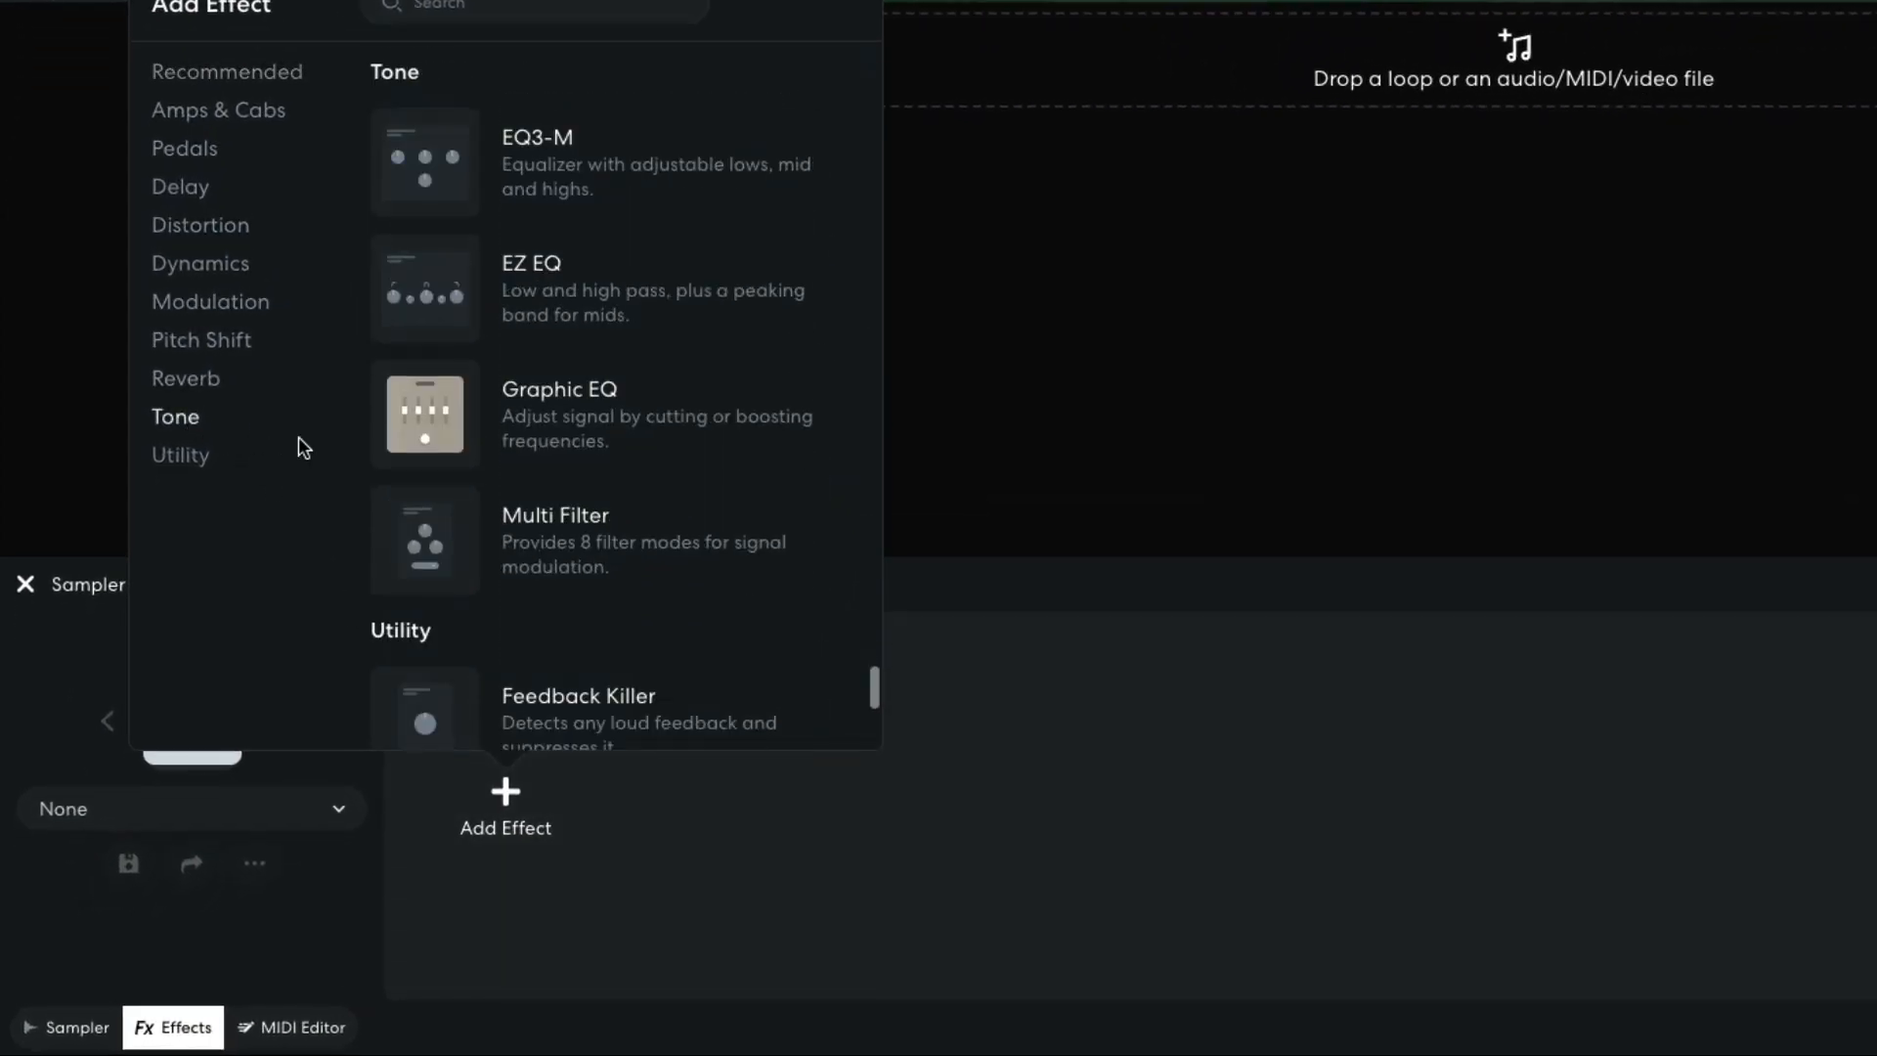
click(418, 431)
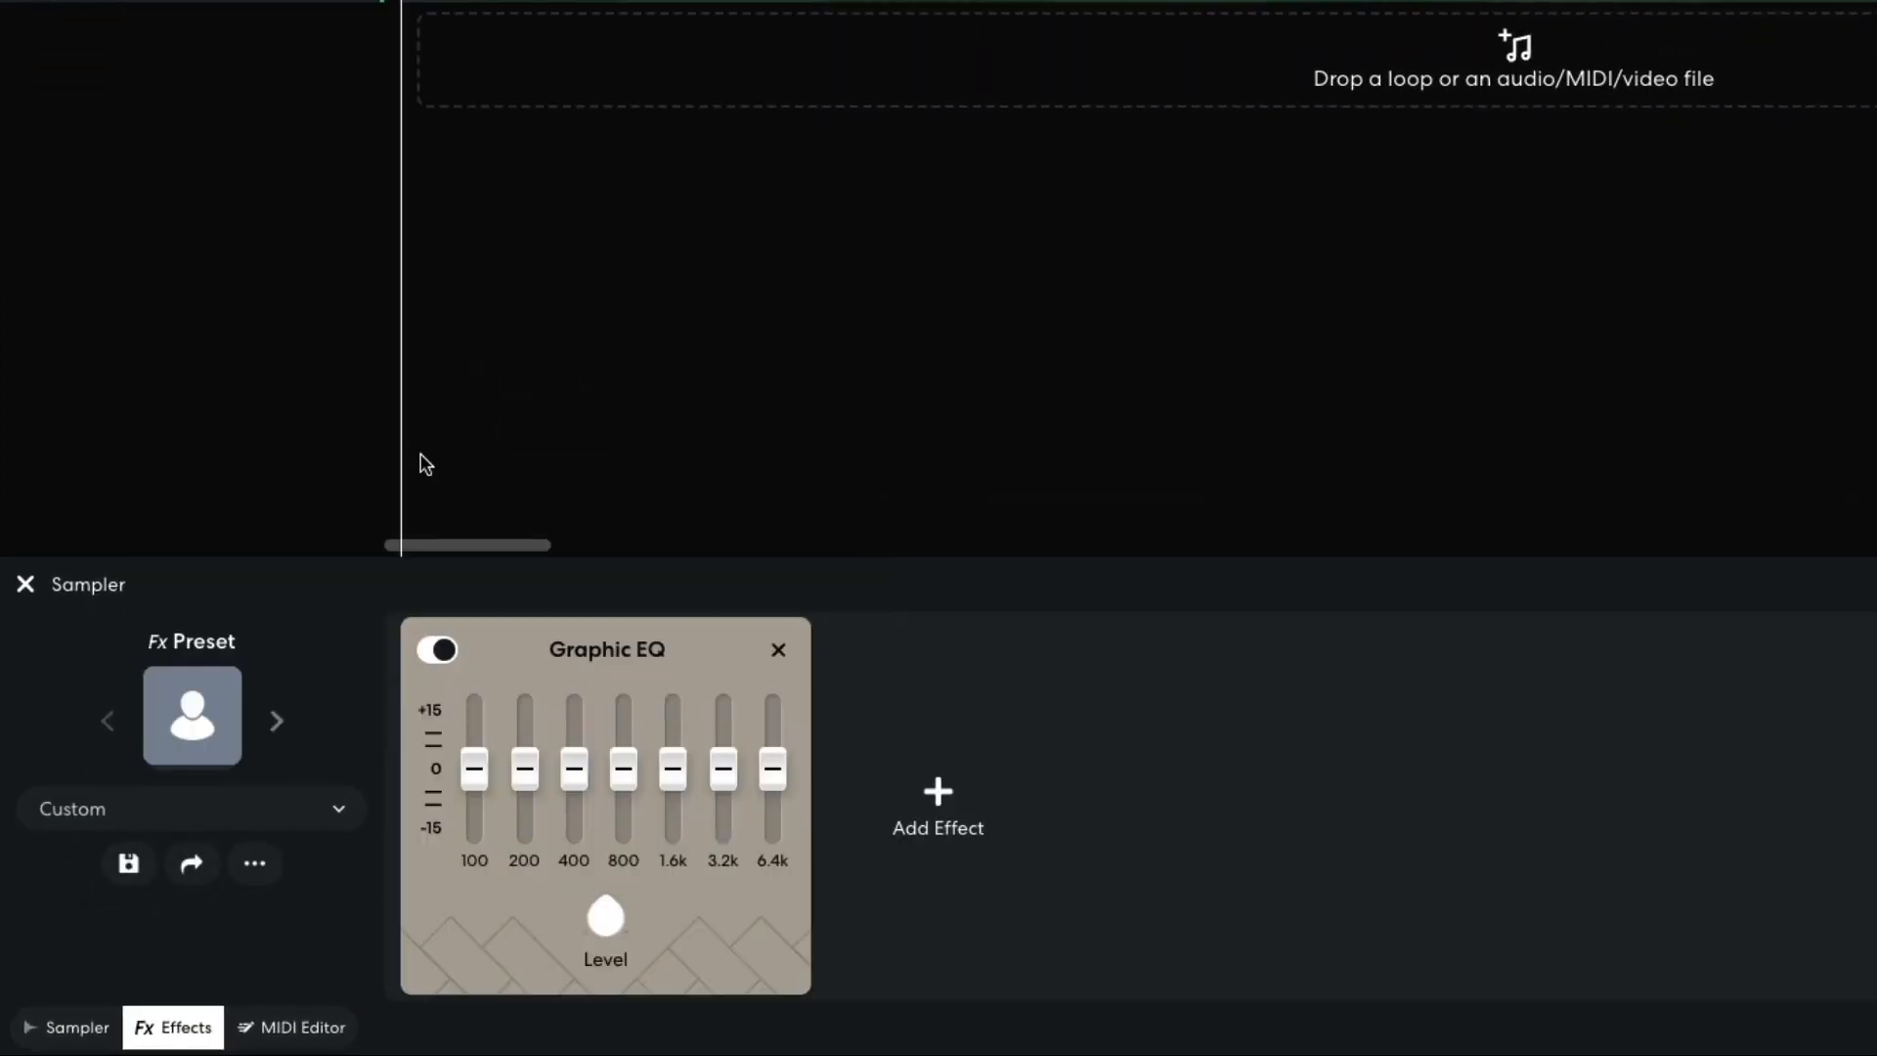
Step: Slightly boost the Graphic EQ's 100, 200, 1.6k and 3.2k bands and listen to the stabs over the drums
drag(472, 764, 471, 756)
drag(521, 767, 522, 739)
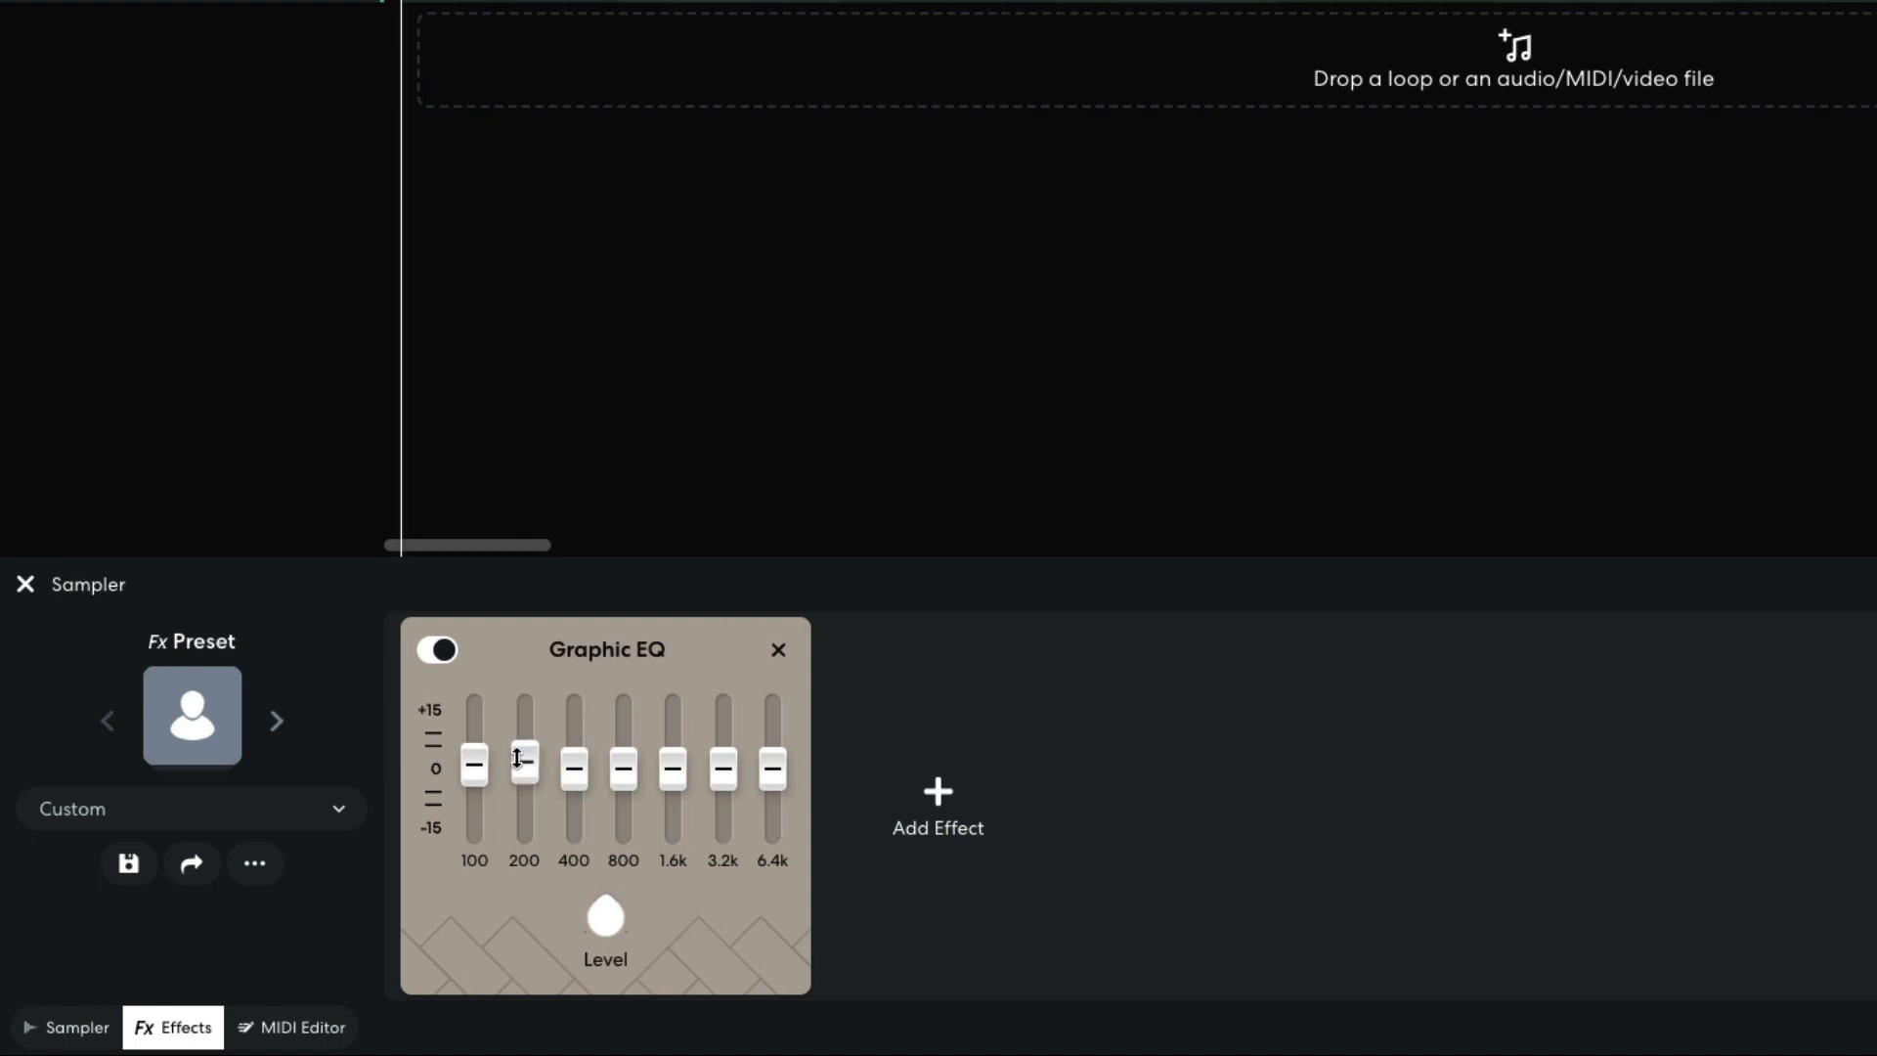
drag(667, 772, 671, 748)
drag(732, 772, 727, 754)
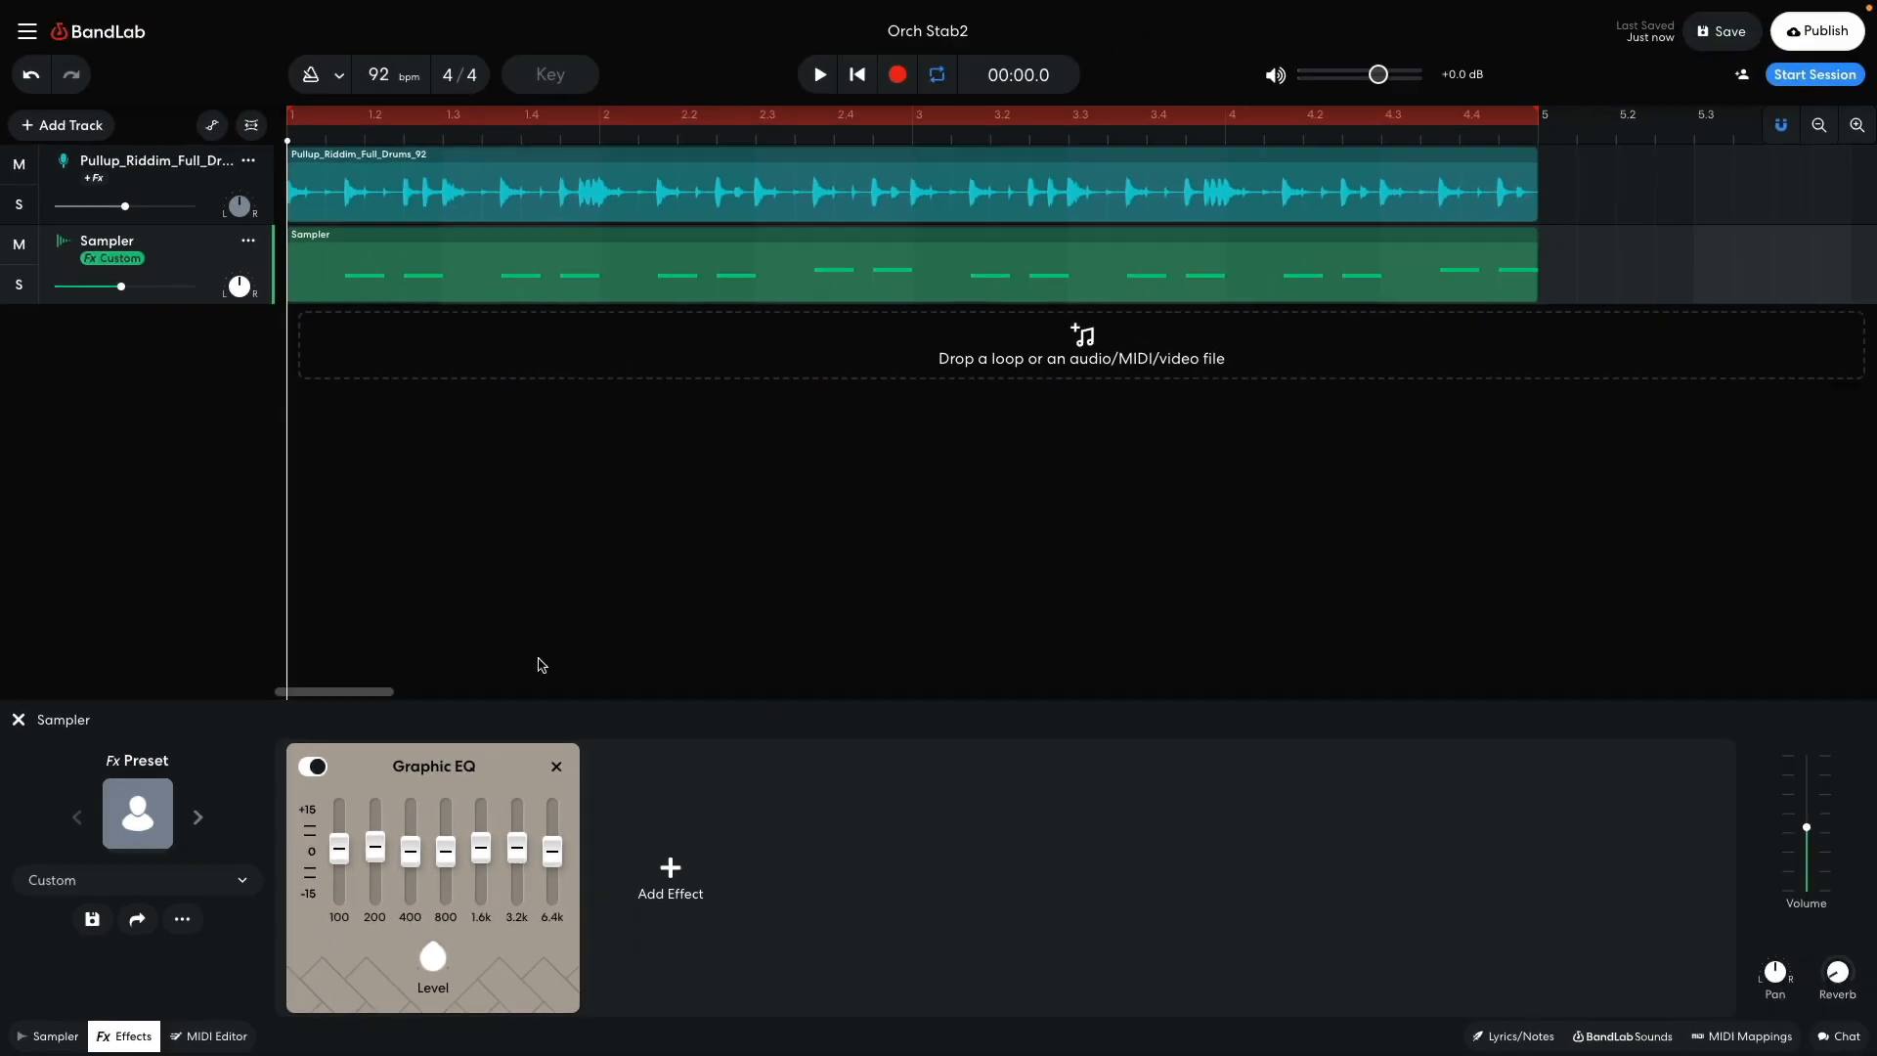
key(space)
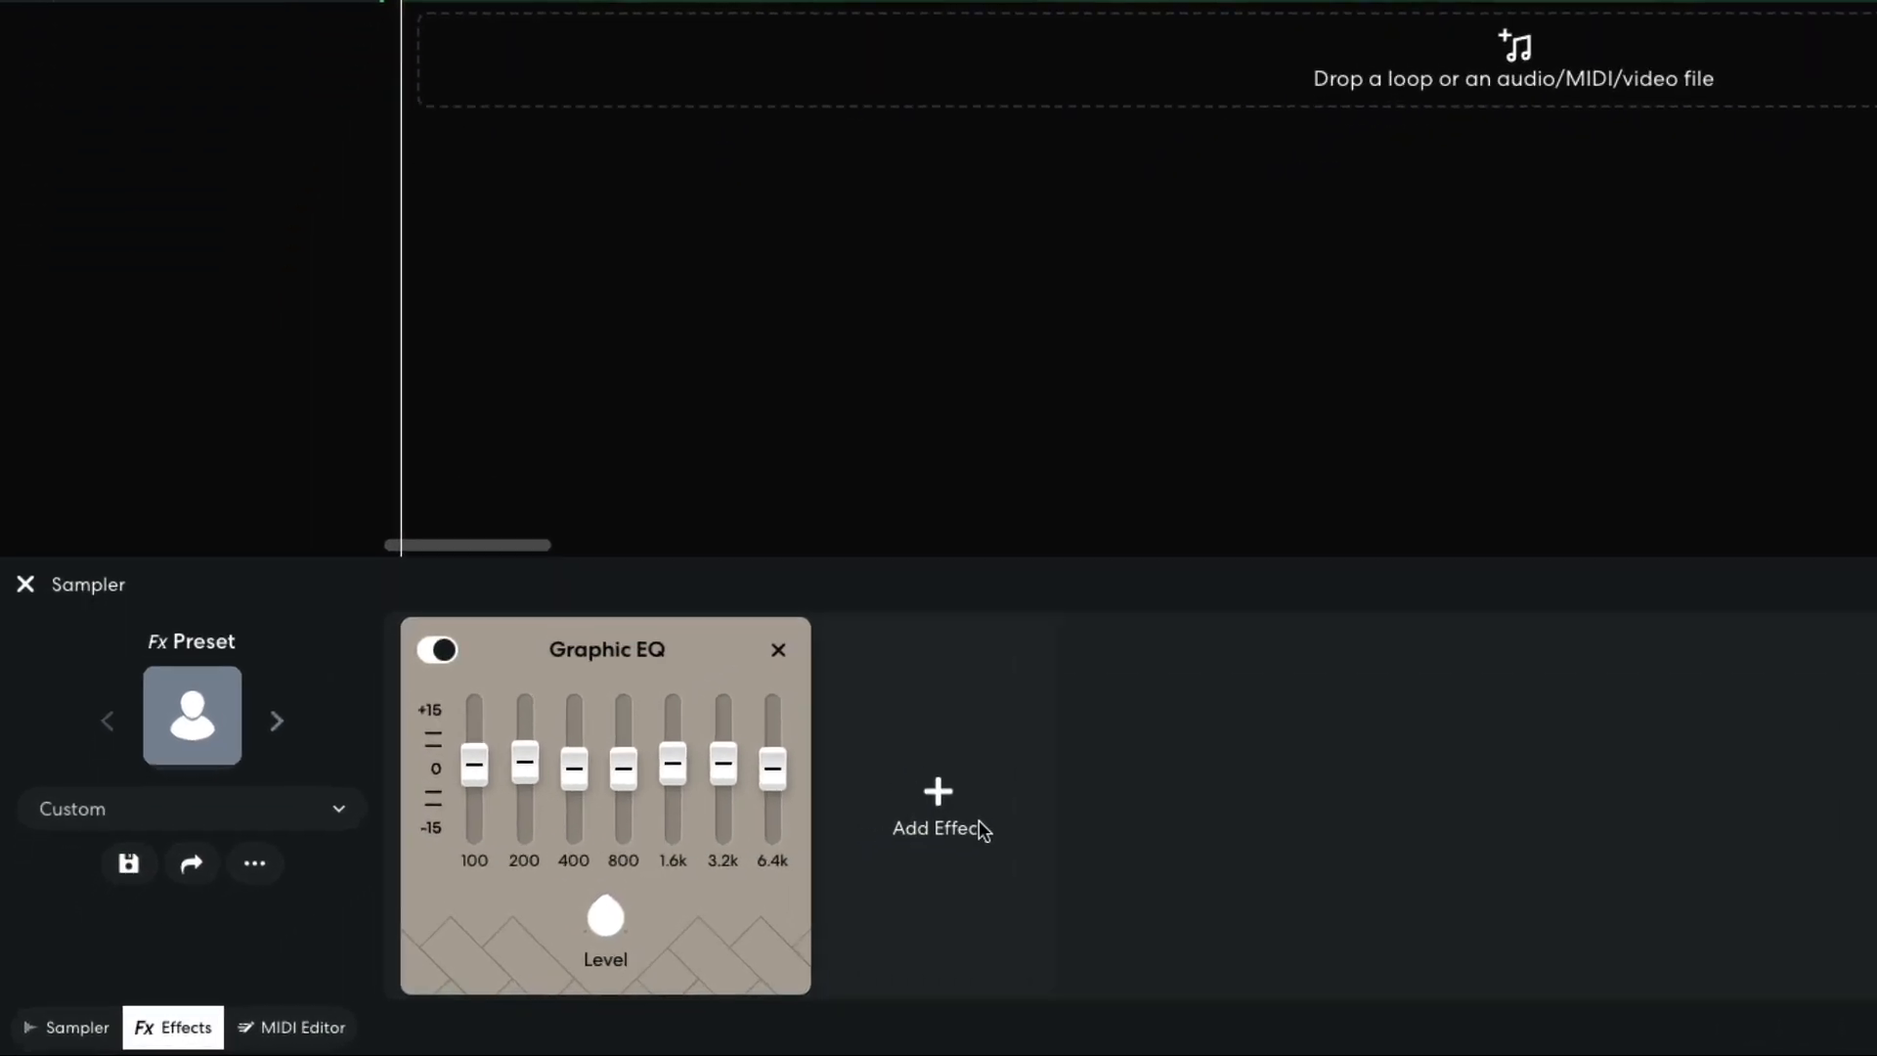
Step: Add a Studio Reverb after the Graphic EQ, set its Mix to 17 %, and listen to the loop
click(685, 885)
click(629, 379)
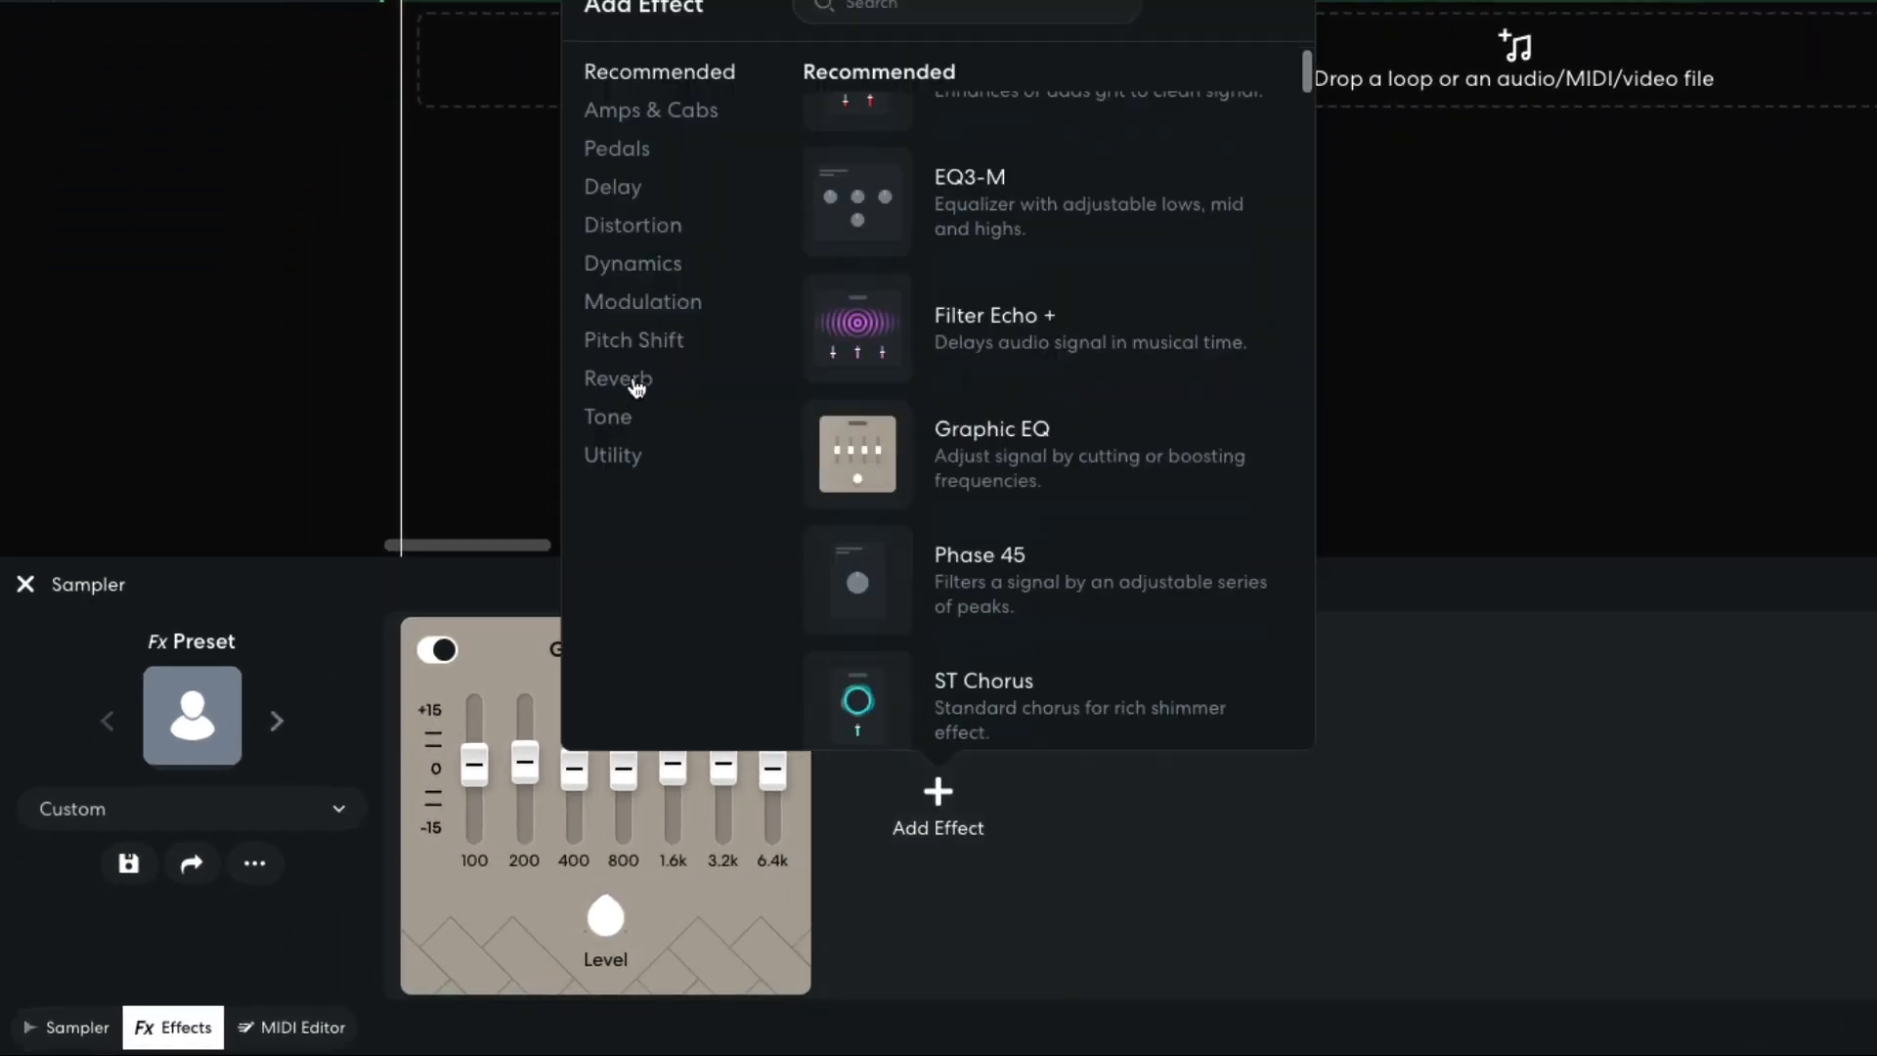
click(838, 436)
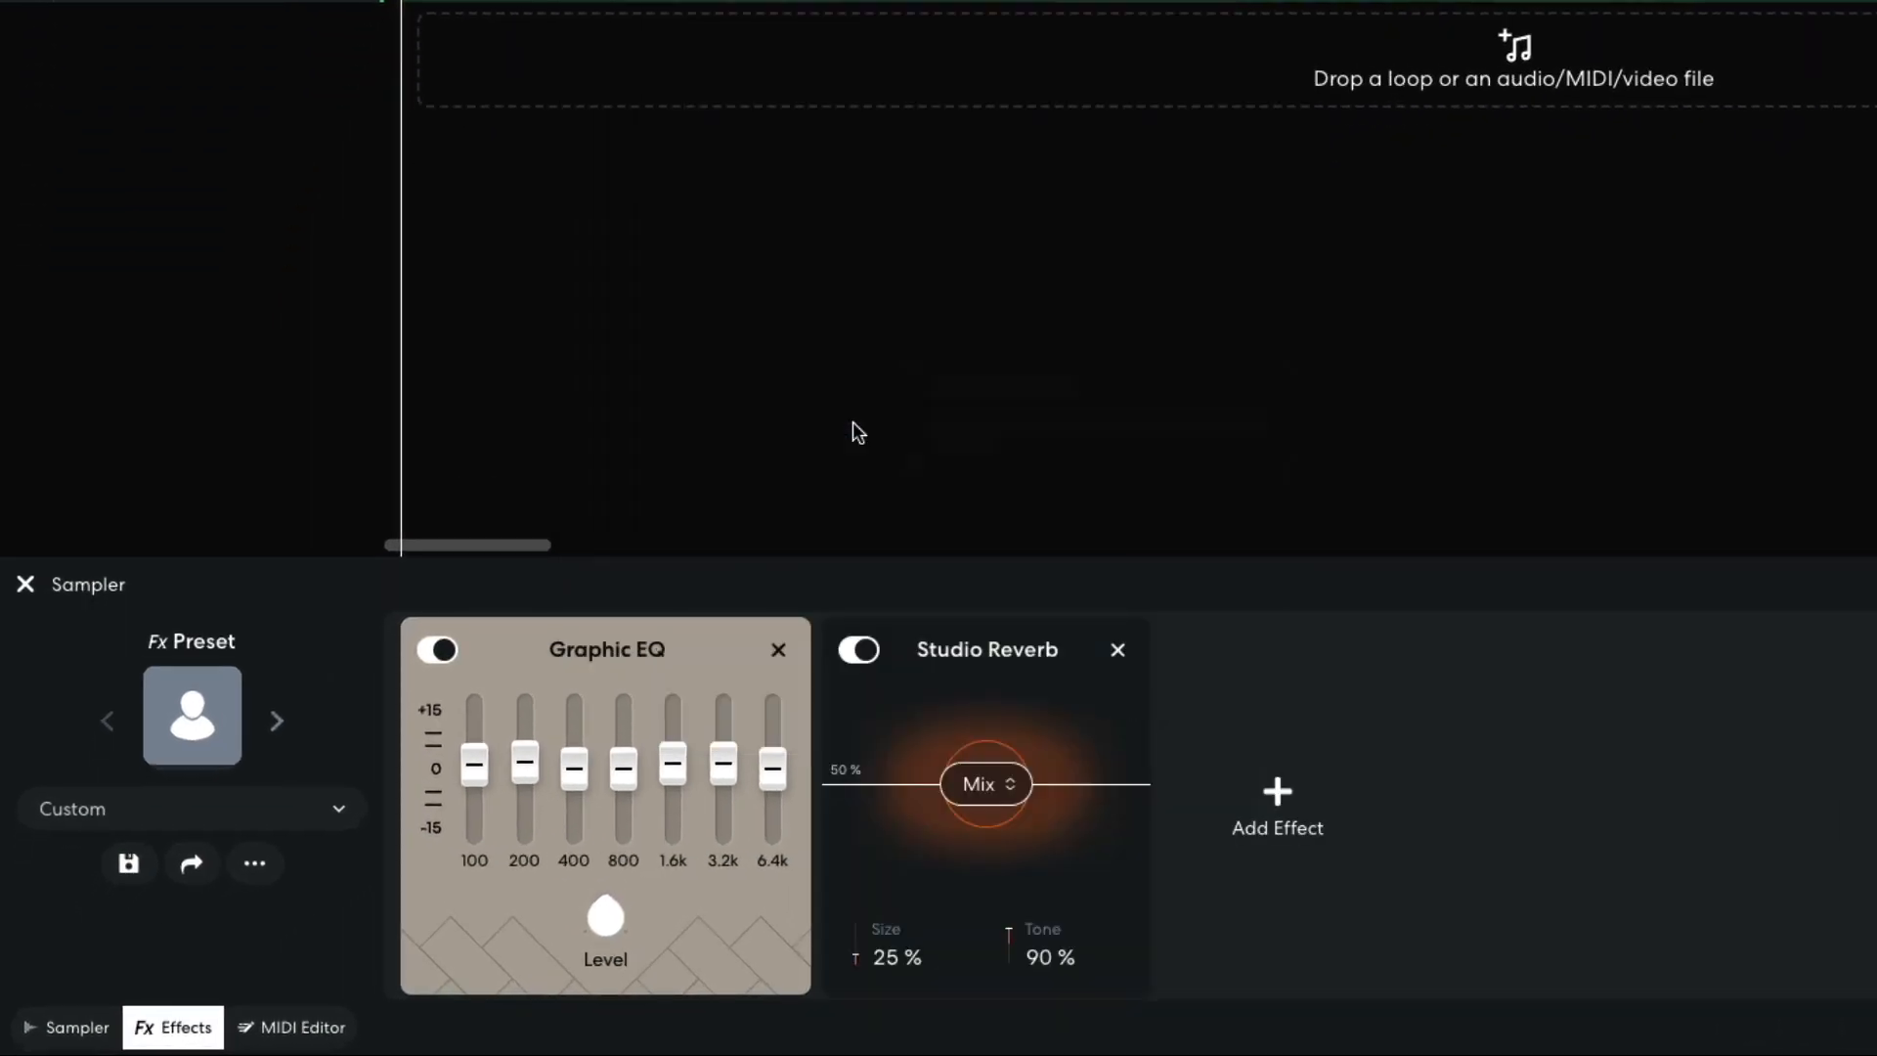
drag(976, 780, 977, 829)
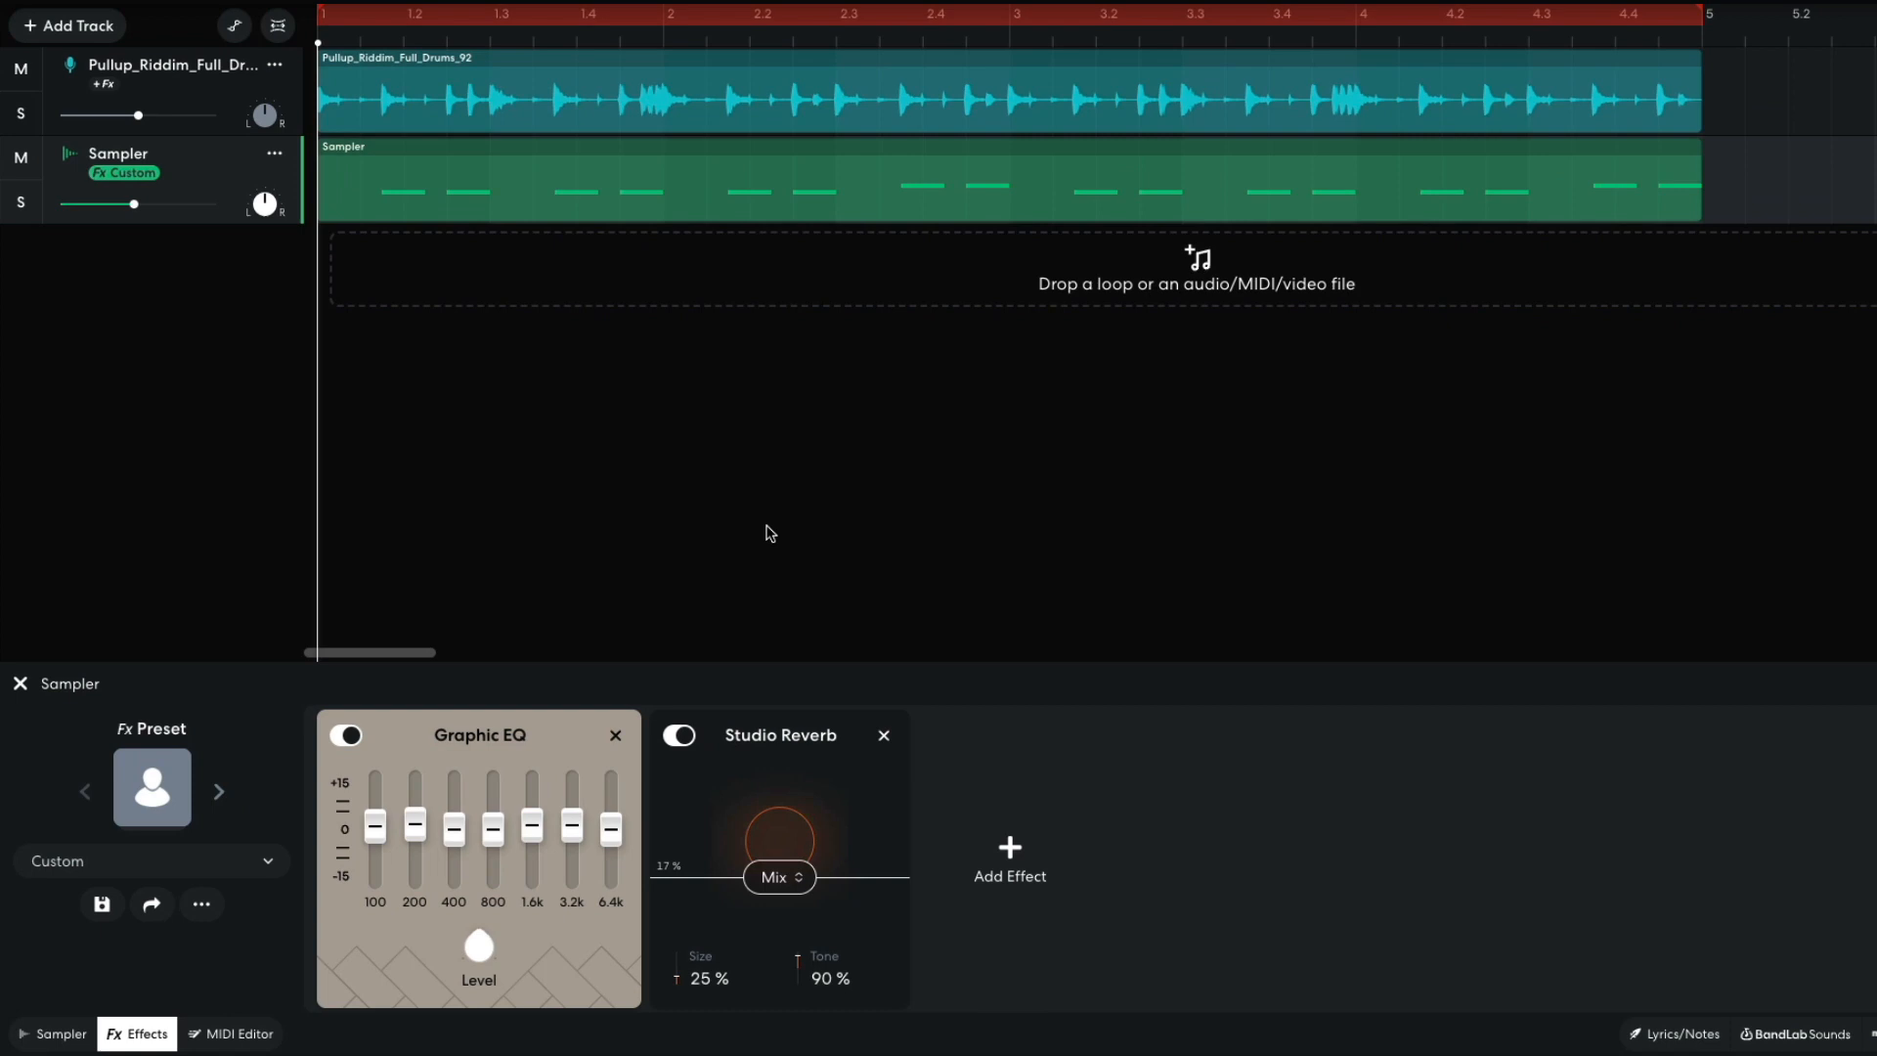
key(space)
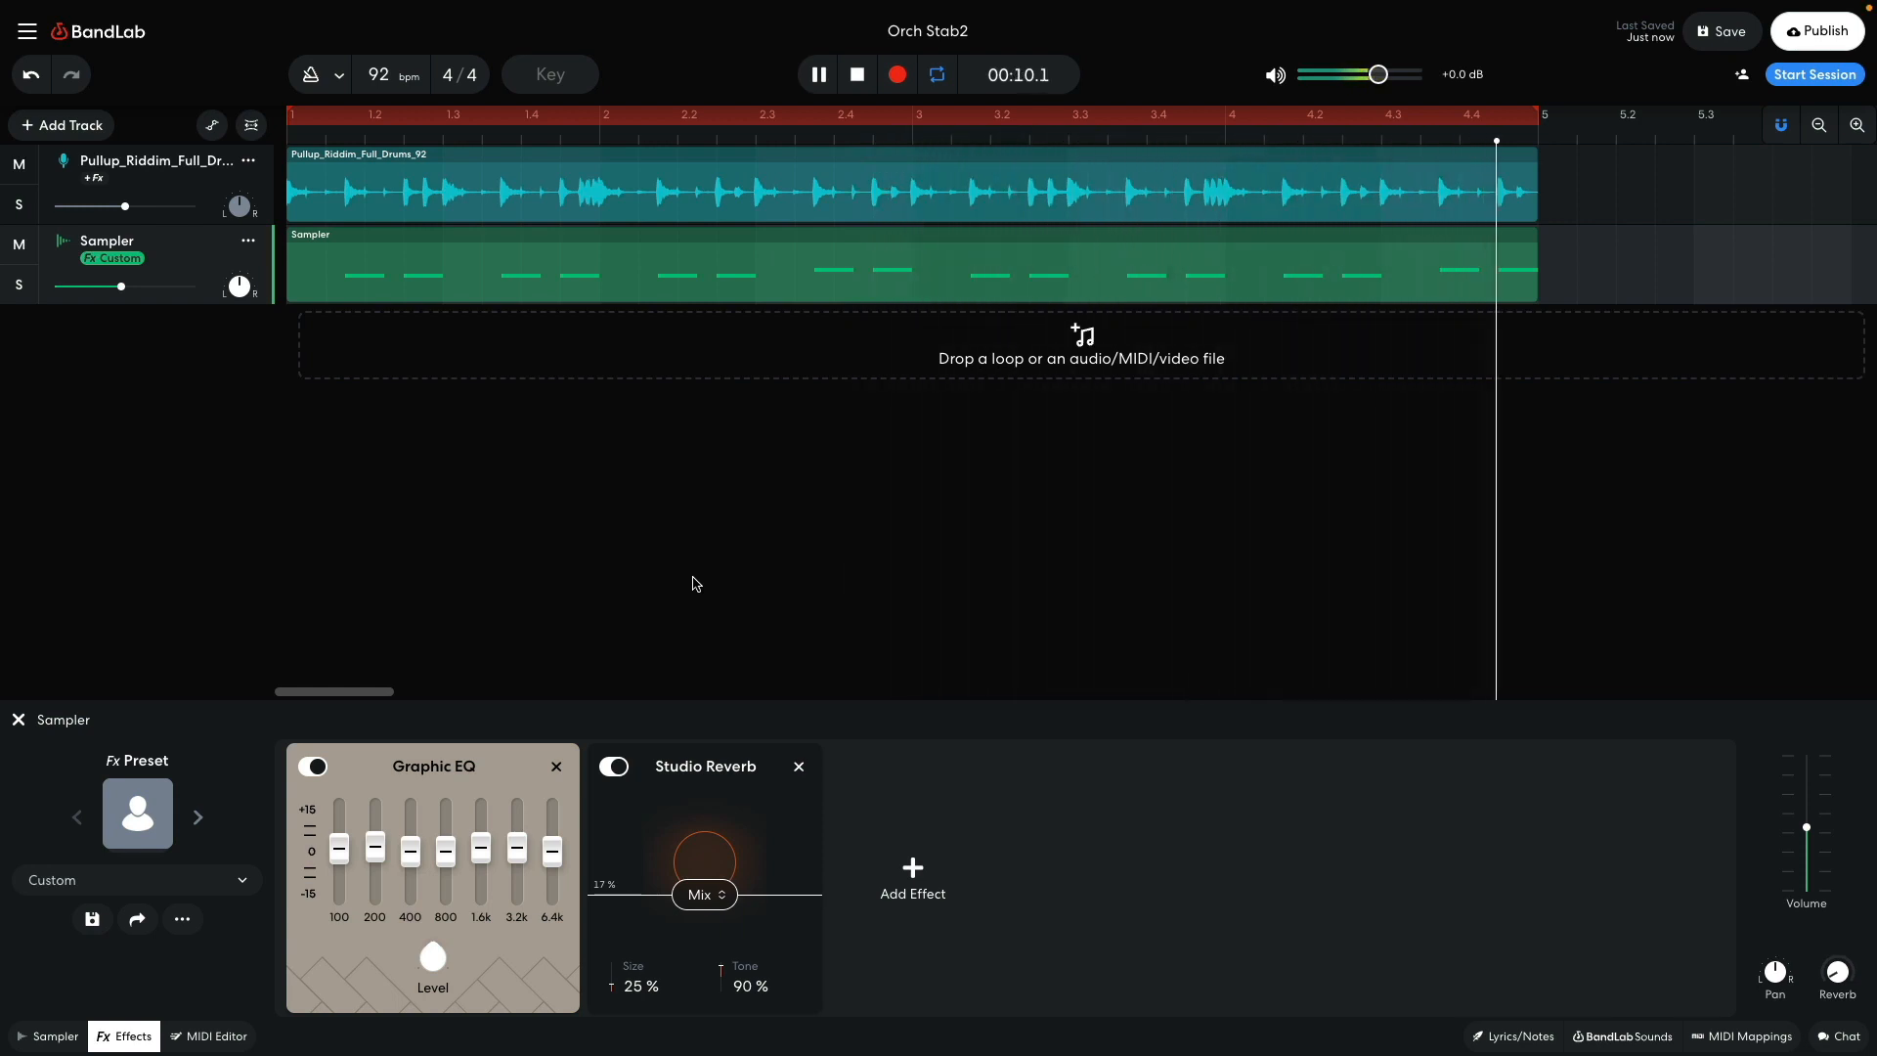
key(space)
click(694, 578)
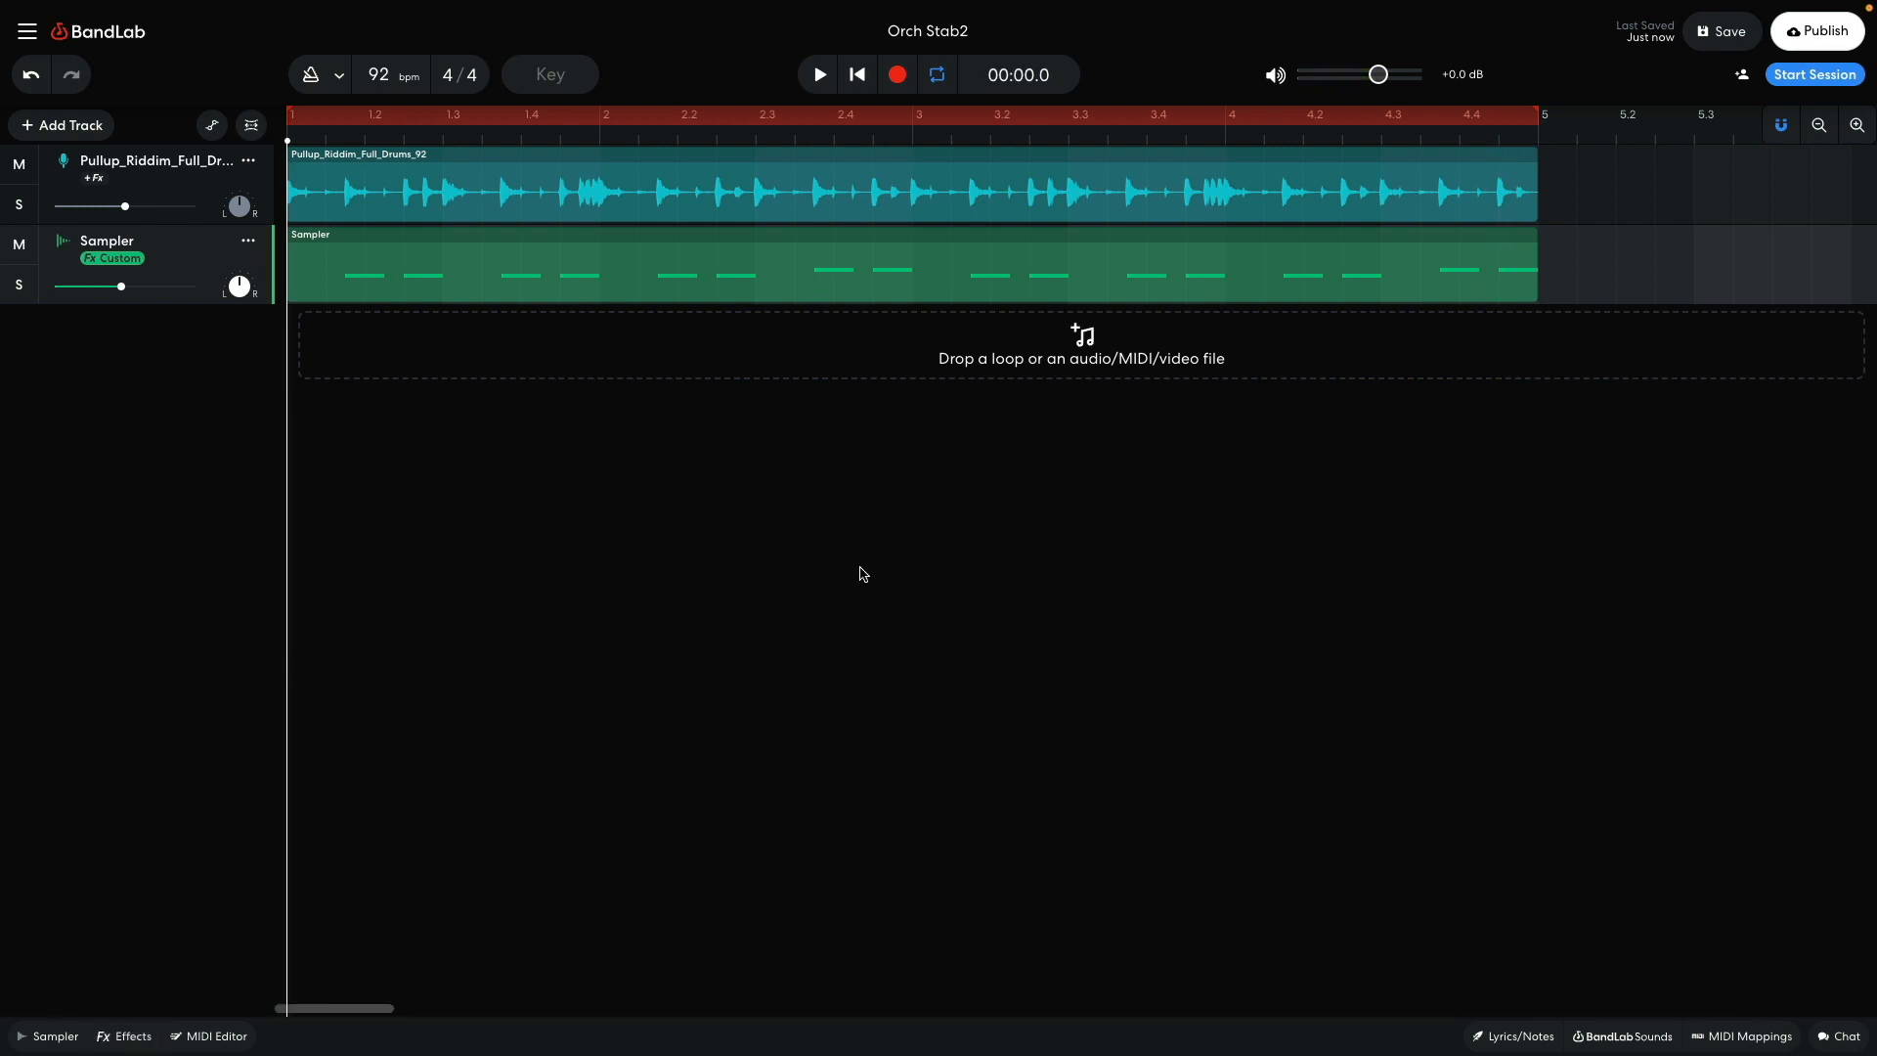
Step: Add a virtual instrument track below the Sampler and set its instrument to 808 Bass from the 808s category
click(89, 128)
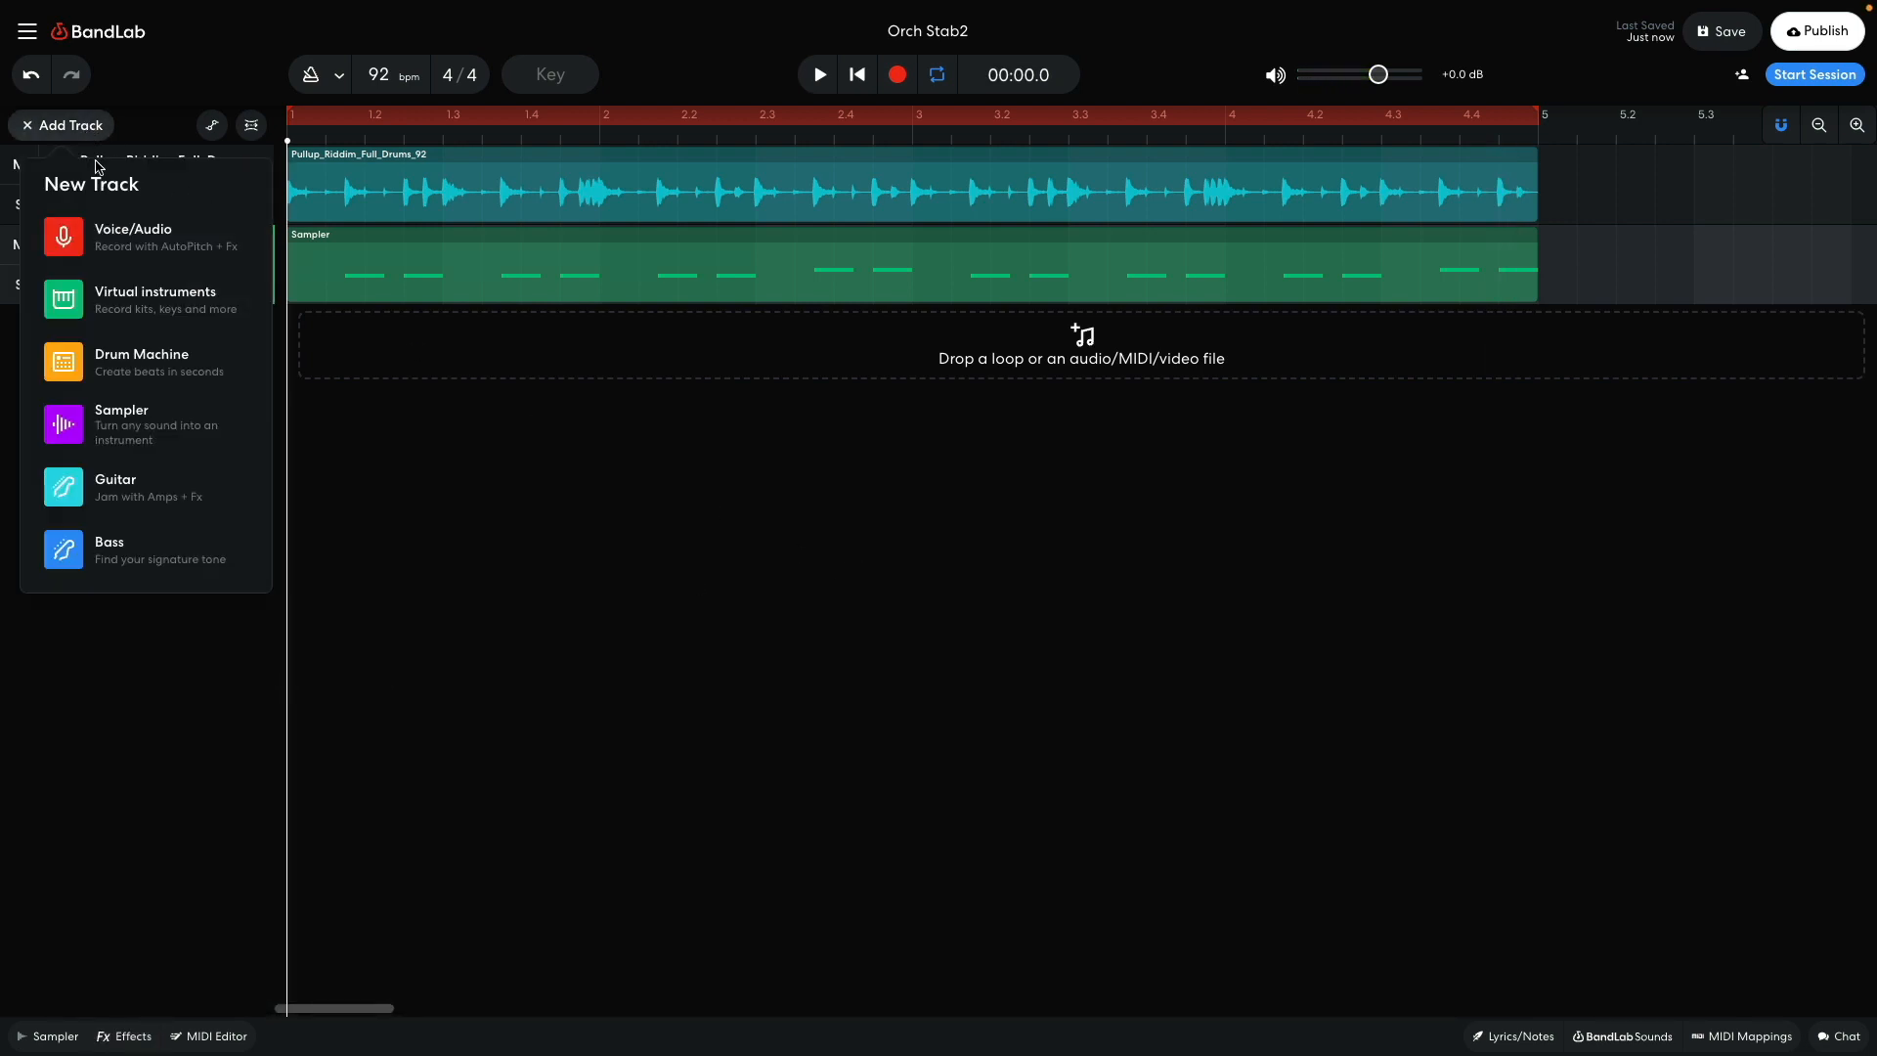
click(127, 292)
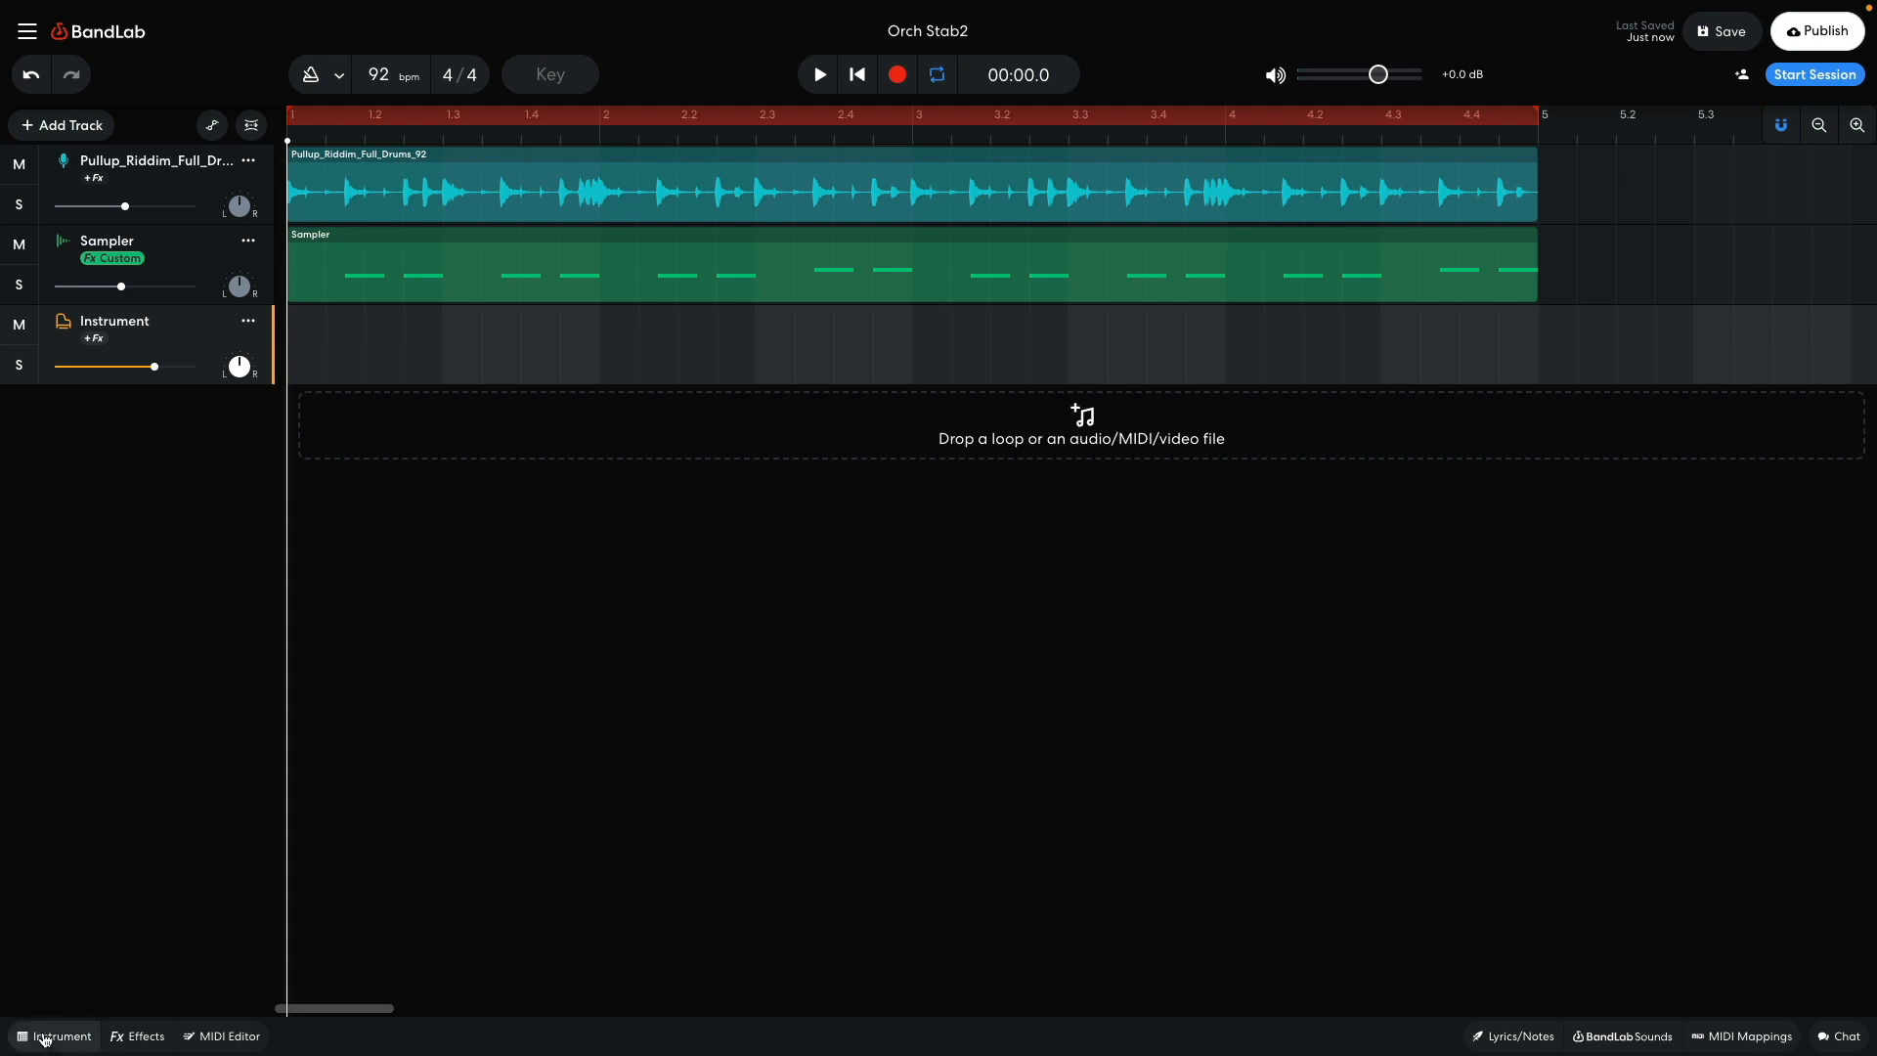
click(48, 1037)
click(108, 802)
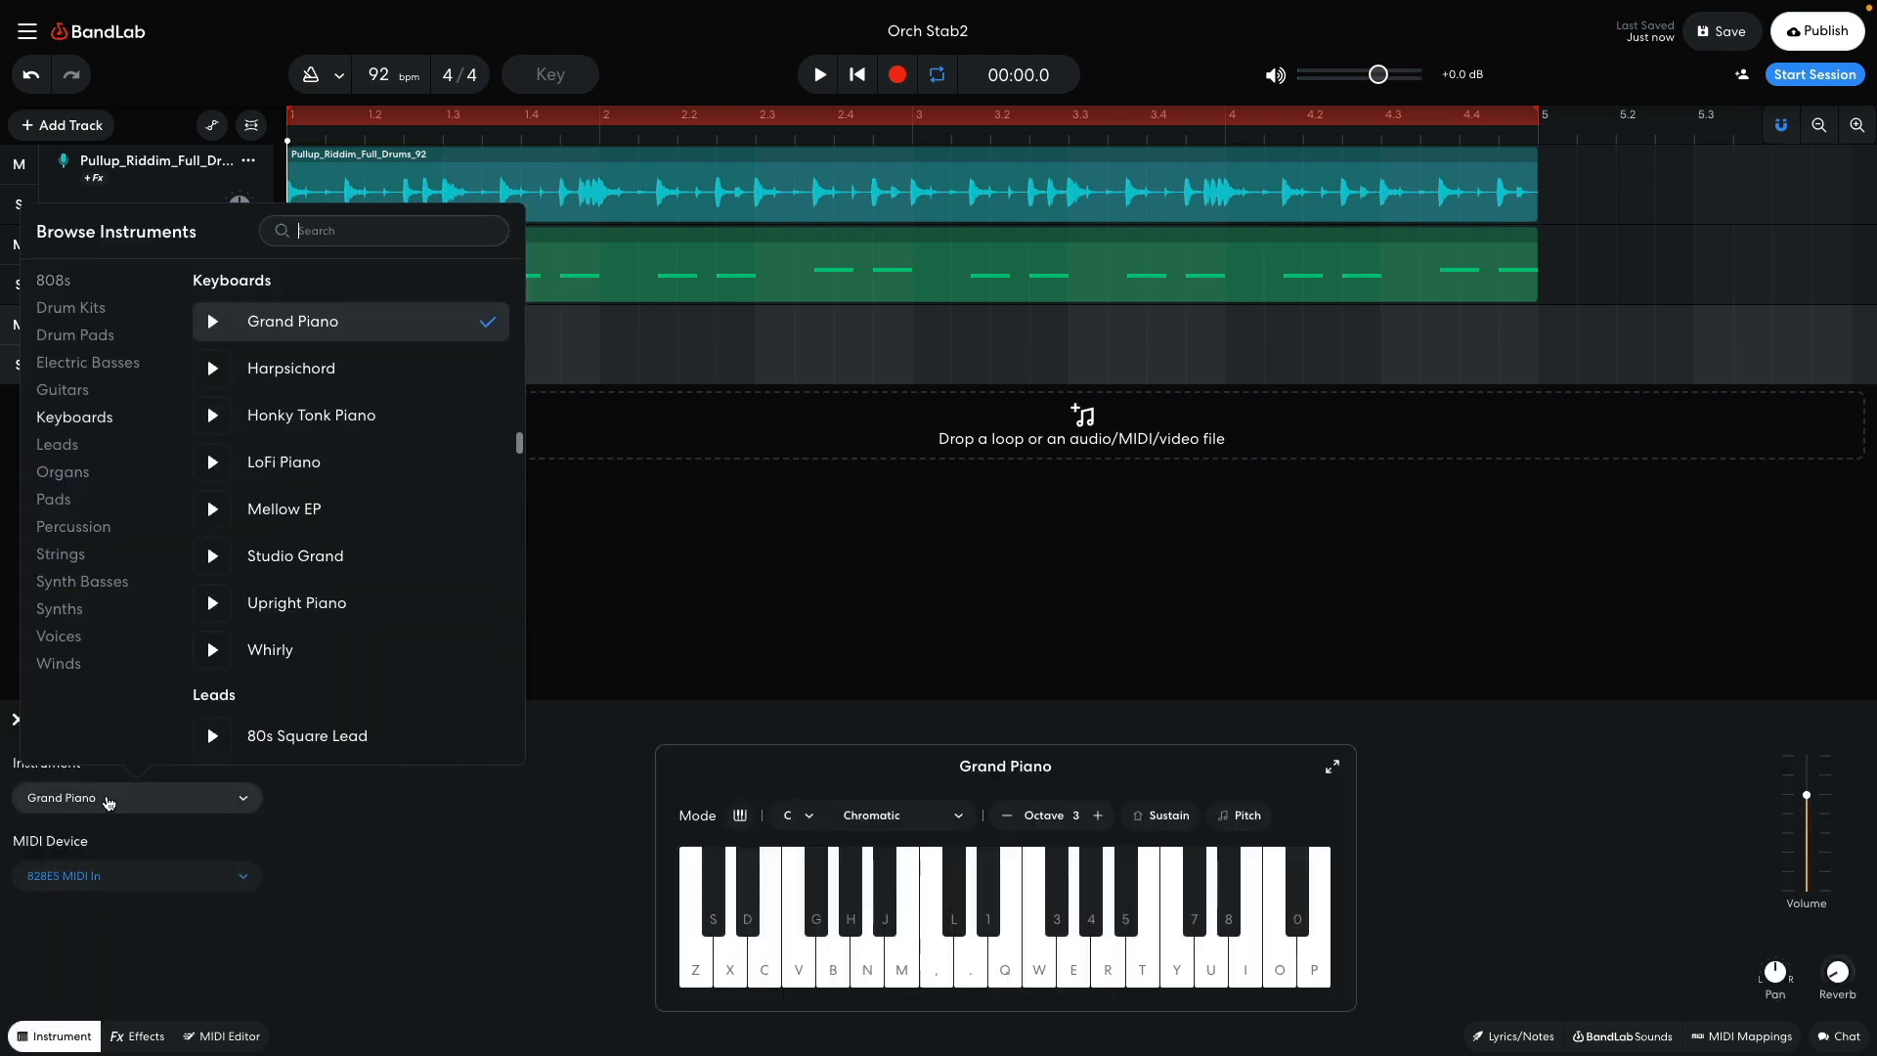
click(79, 283)
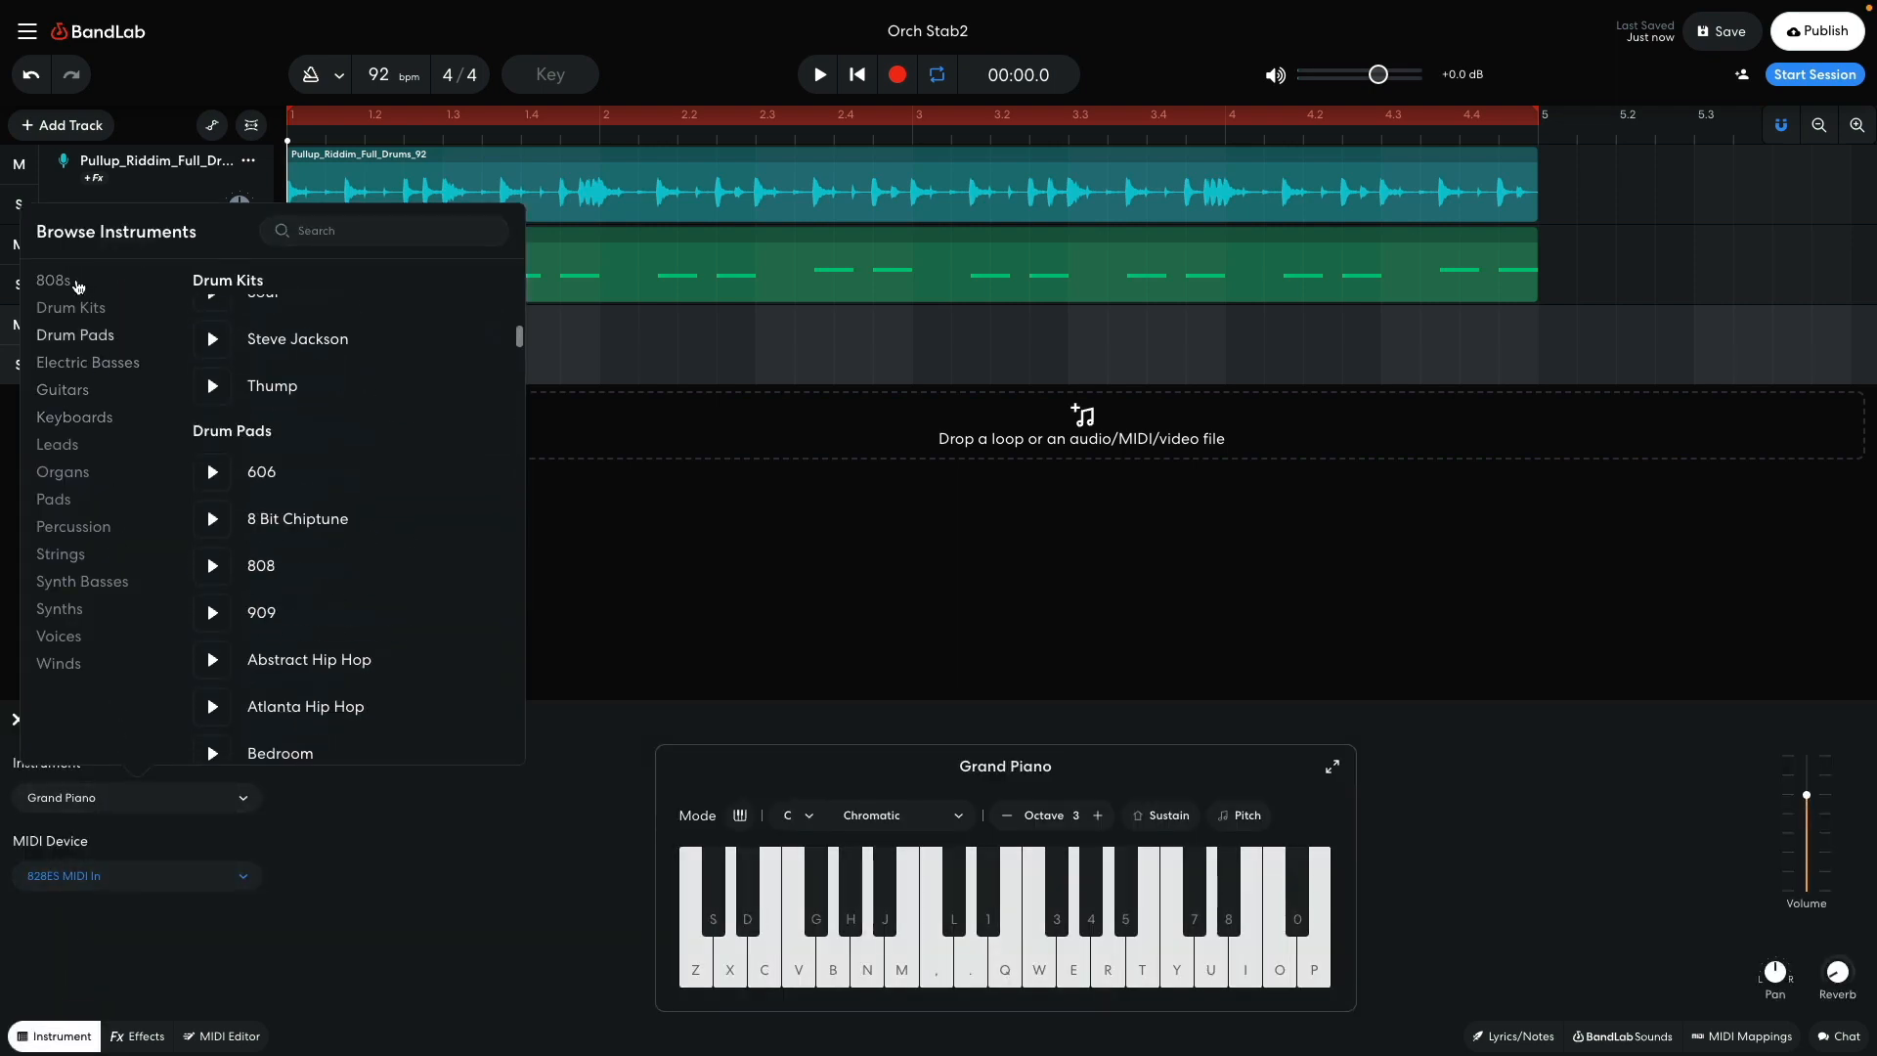
click(259, 323)
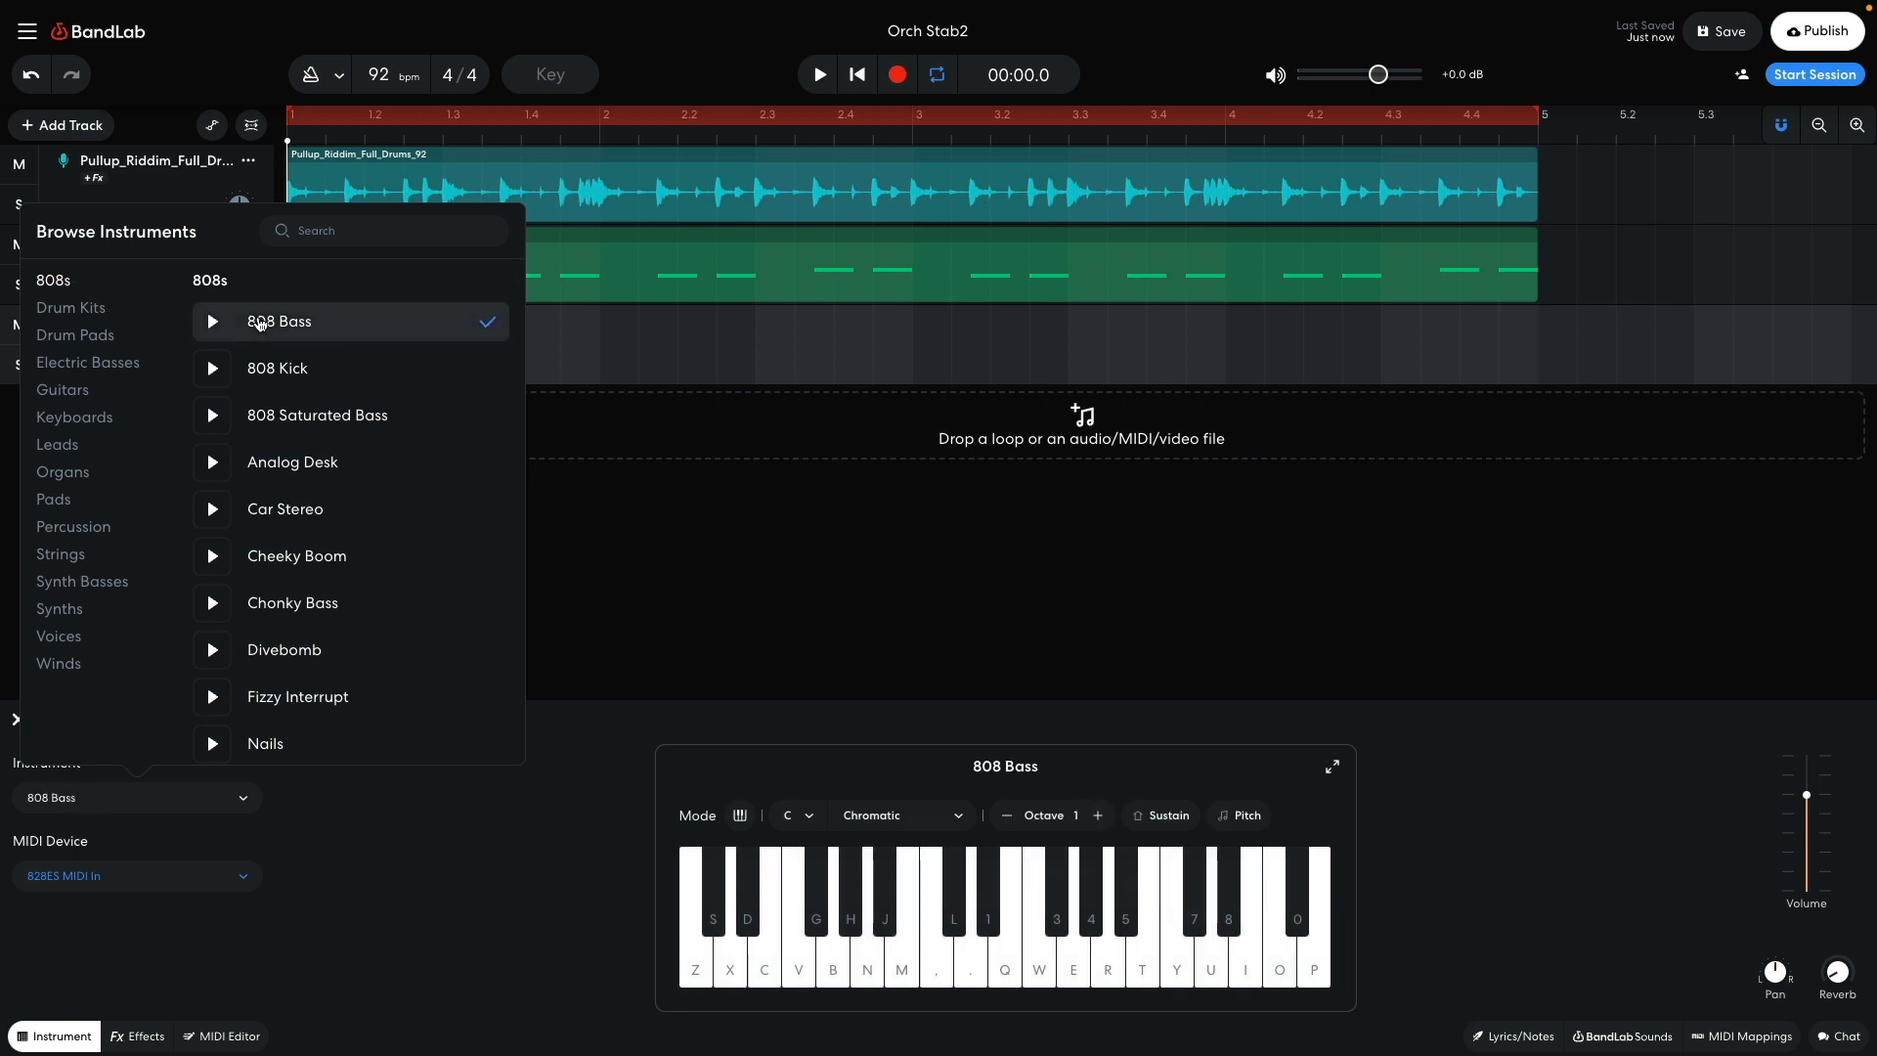
click(691, 579)
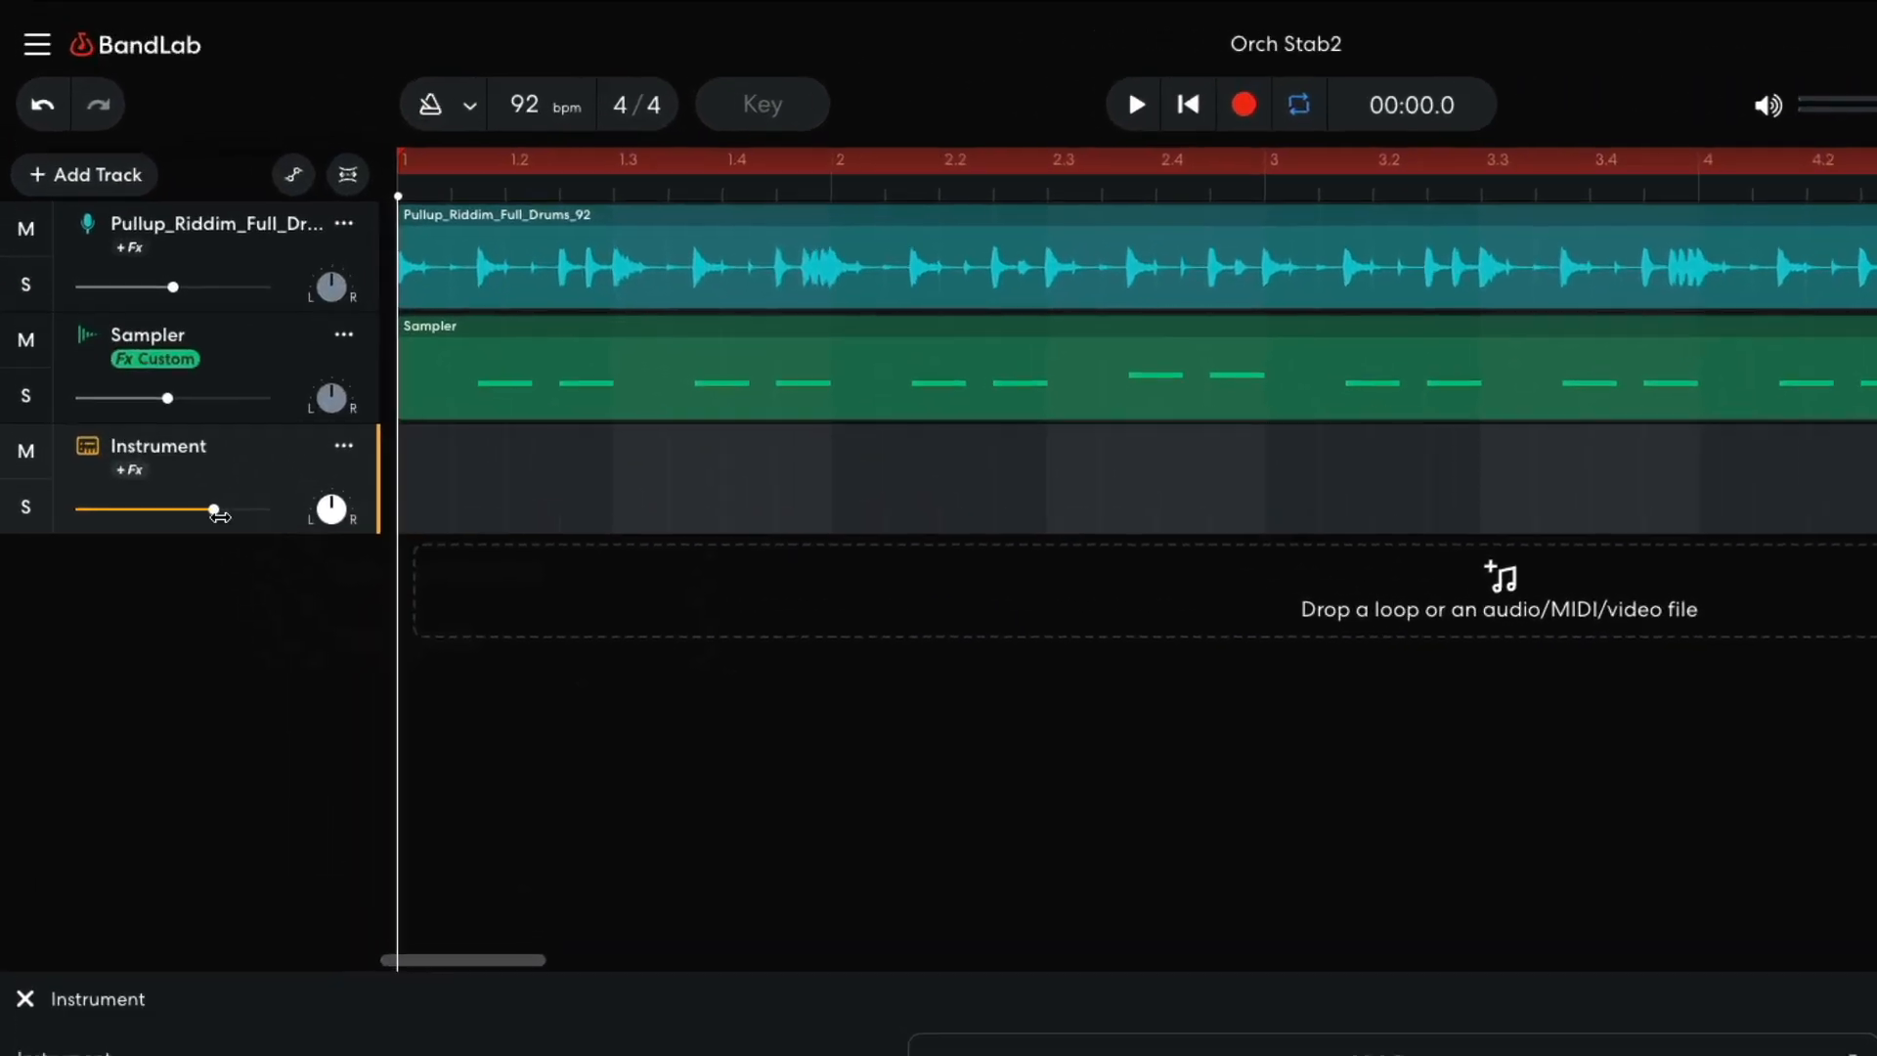
Step: Lower the 808 Bass track's volume to about the drum loop track's level and play the arrangement with its bass line
drag(216, 516, 161, 517)
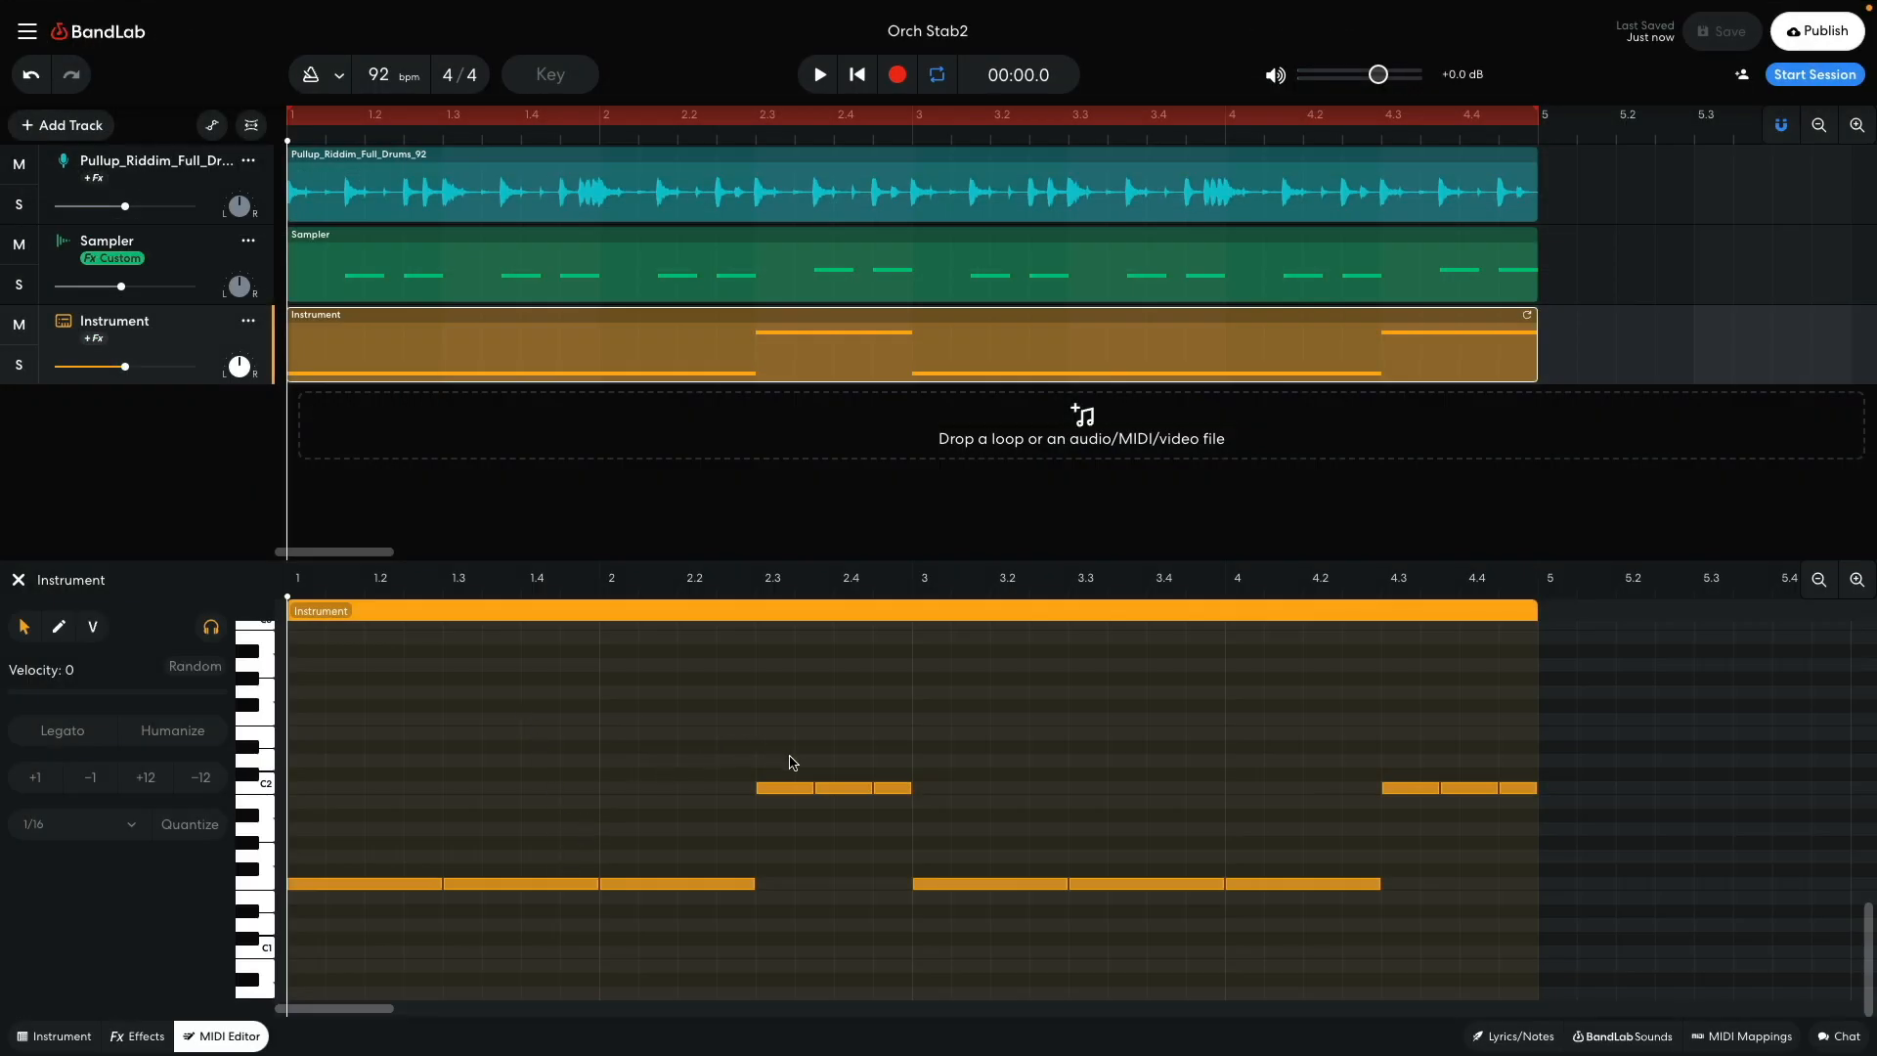
key(space)
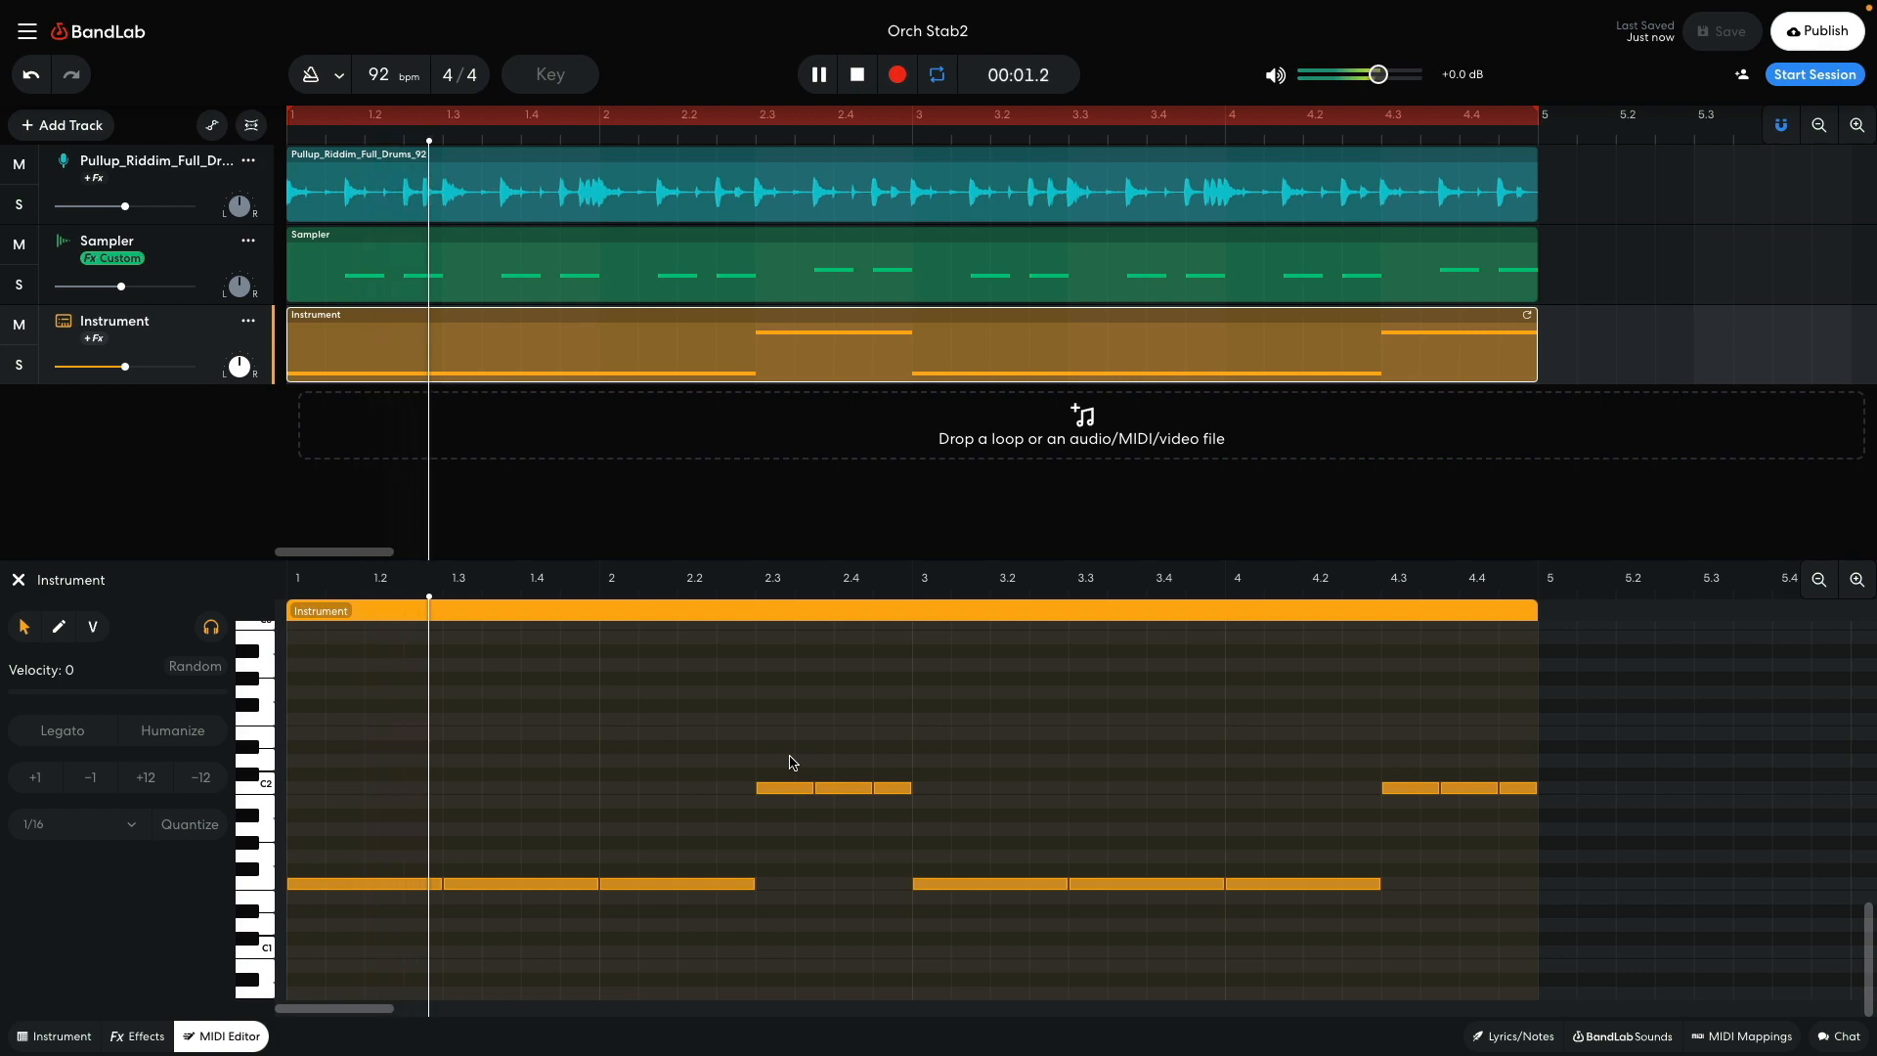